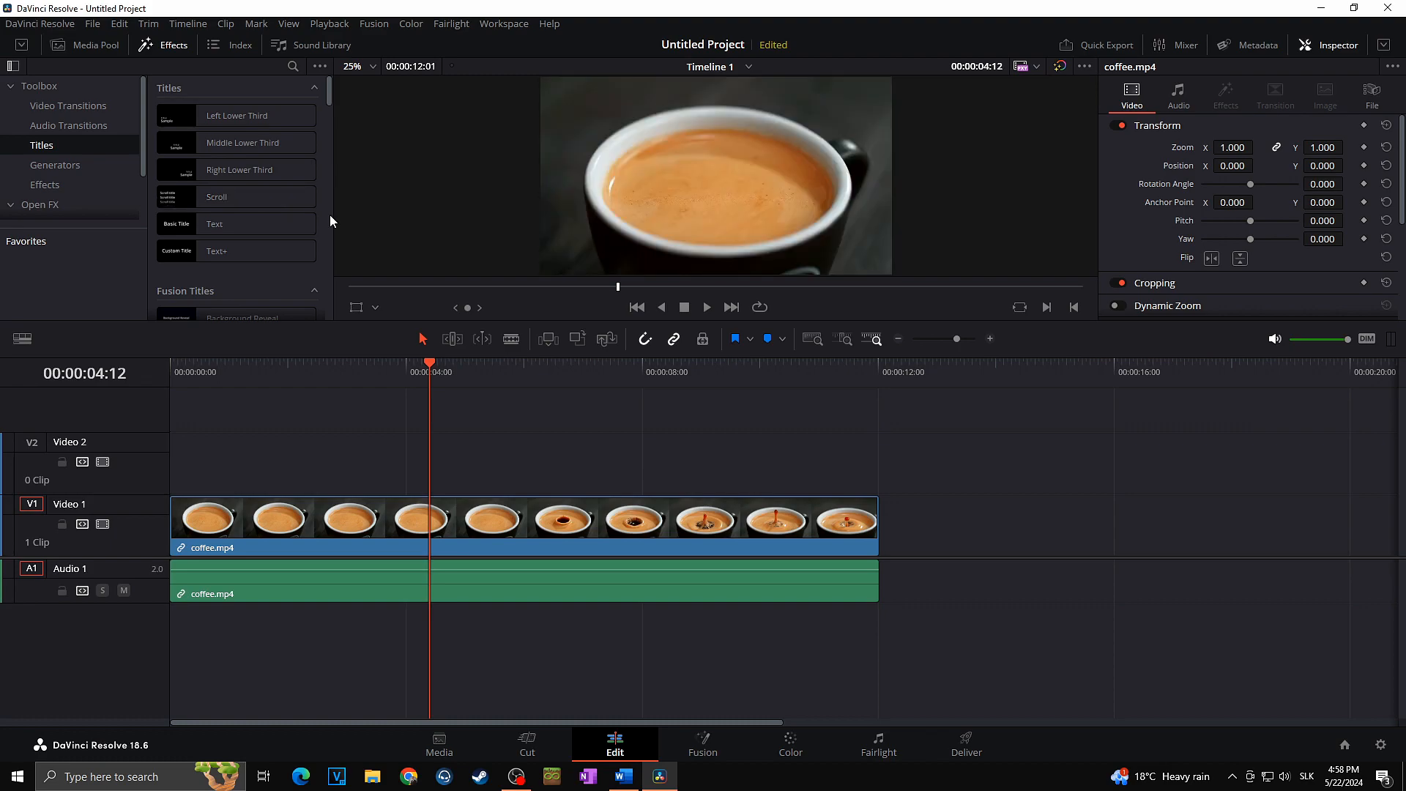
Step: Place a basic Text title on the Video 2 track above the coffee clip, starting about two seconds in
click(241, 228)
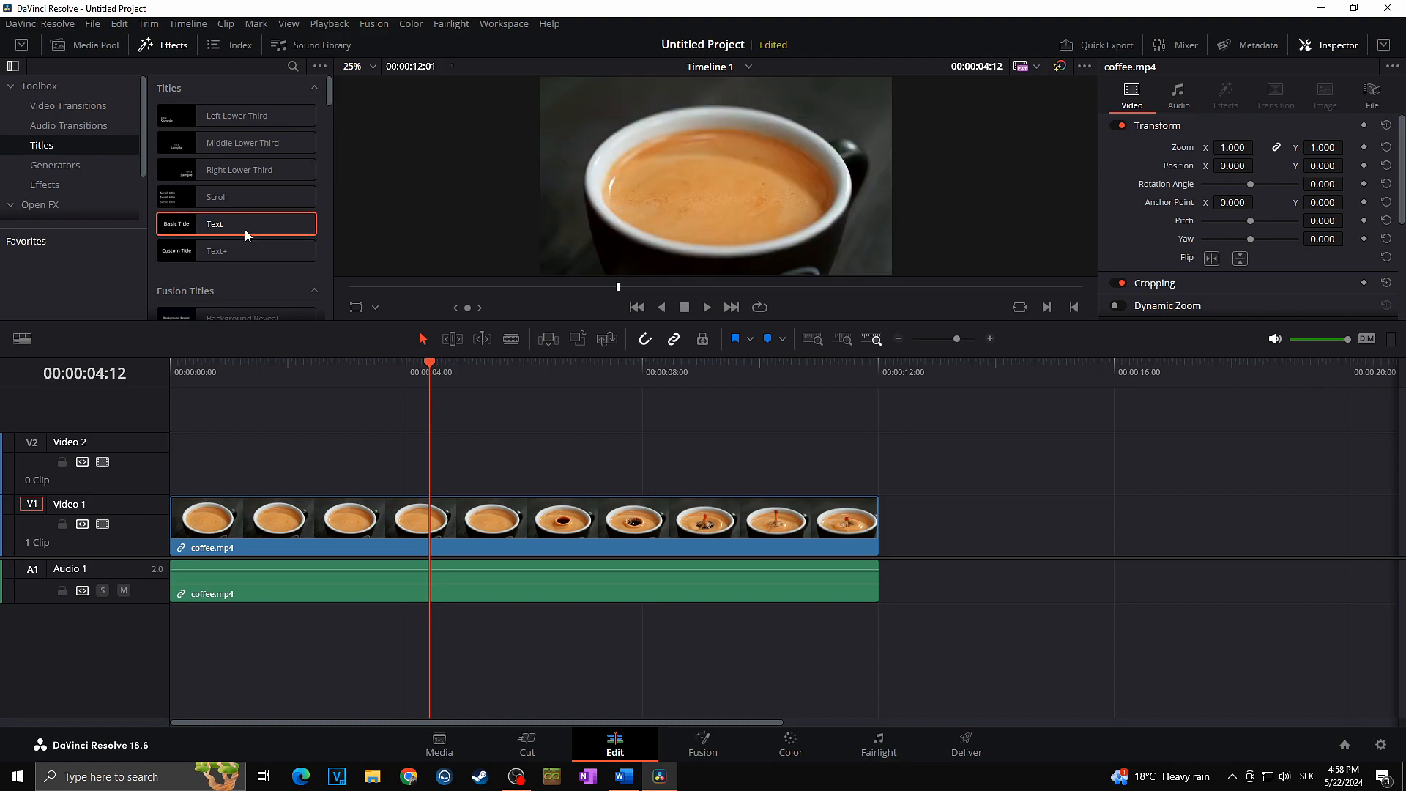
drag(245, 230, 277, 469)
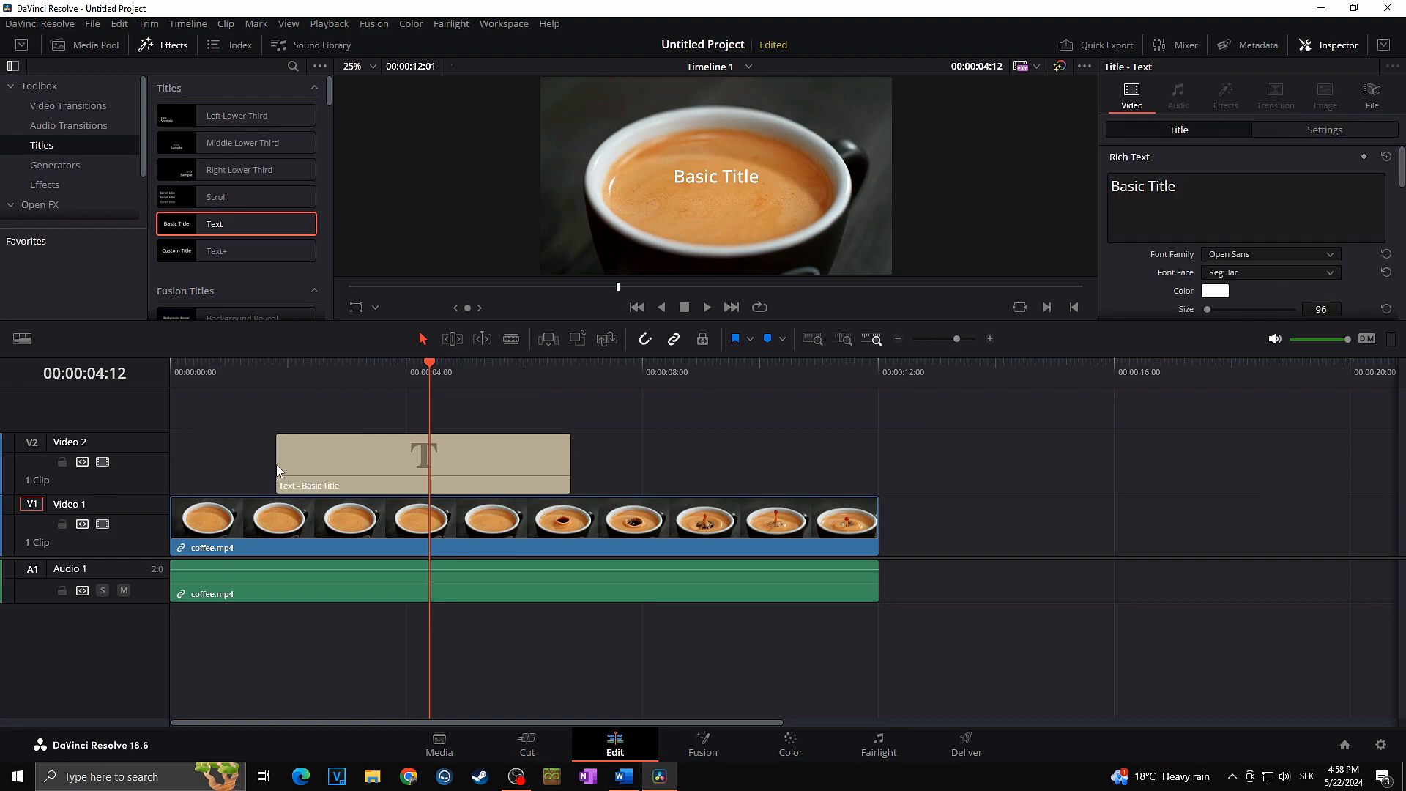
click(223, 366)
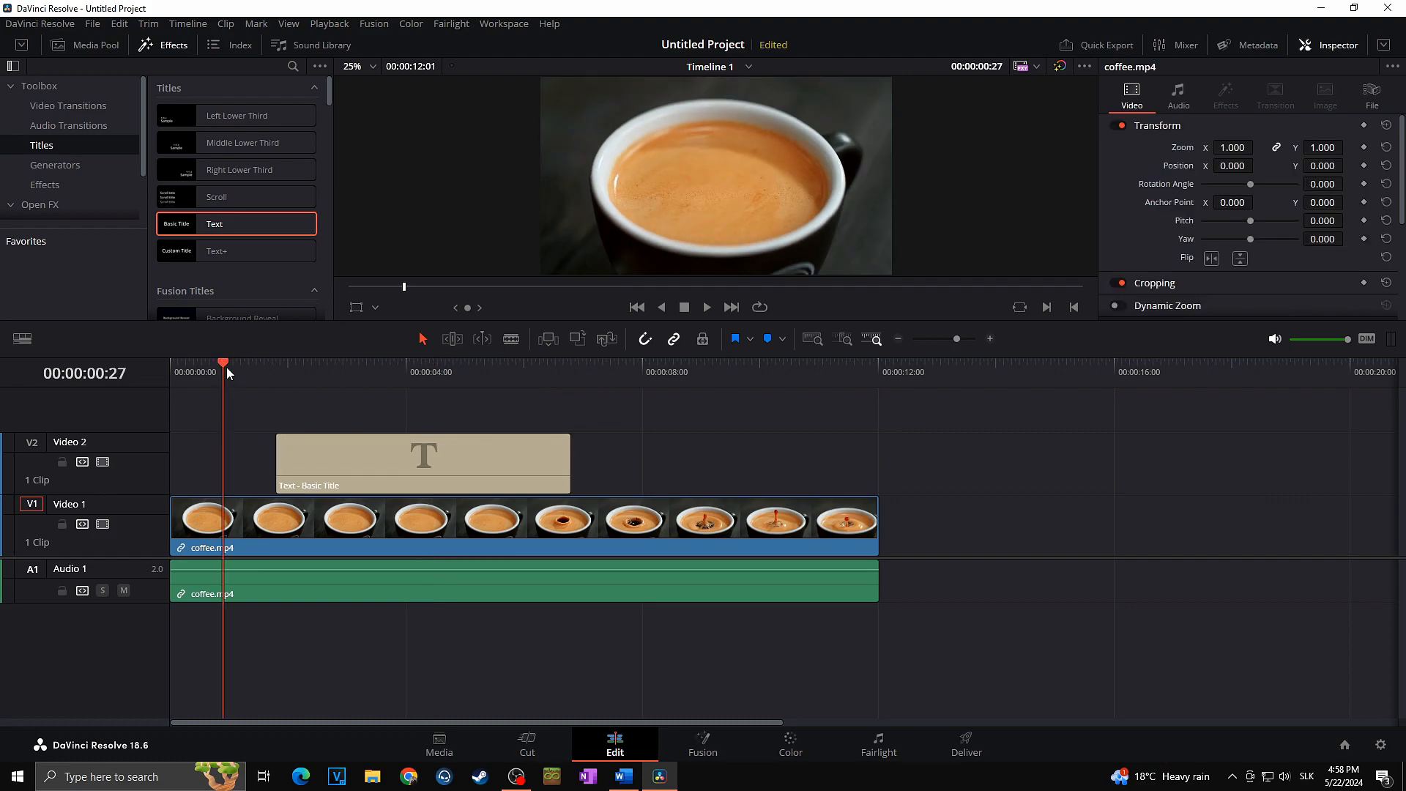
click(367, 364)
click(626, 375)
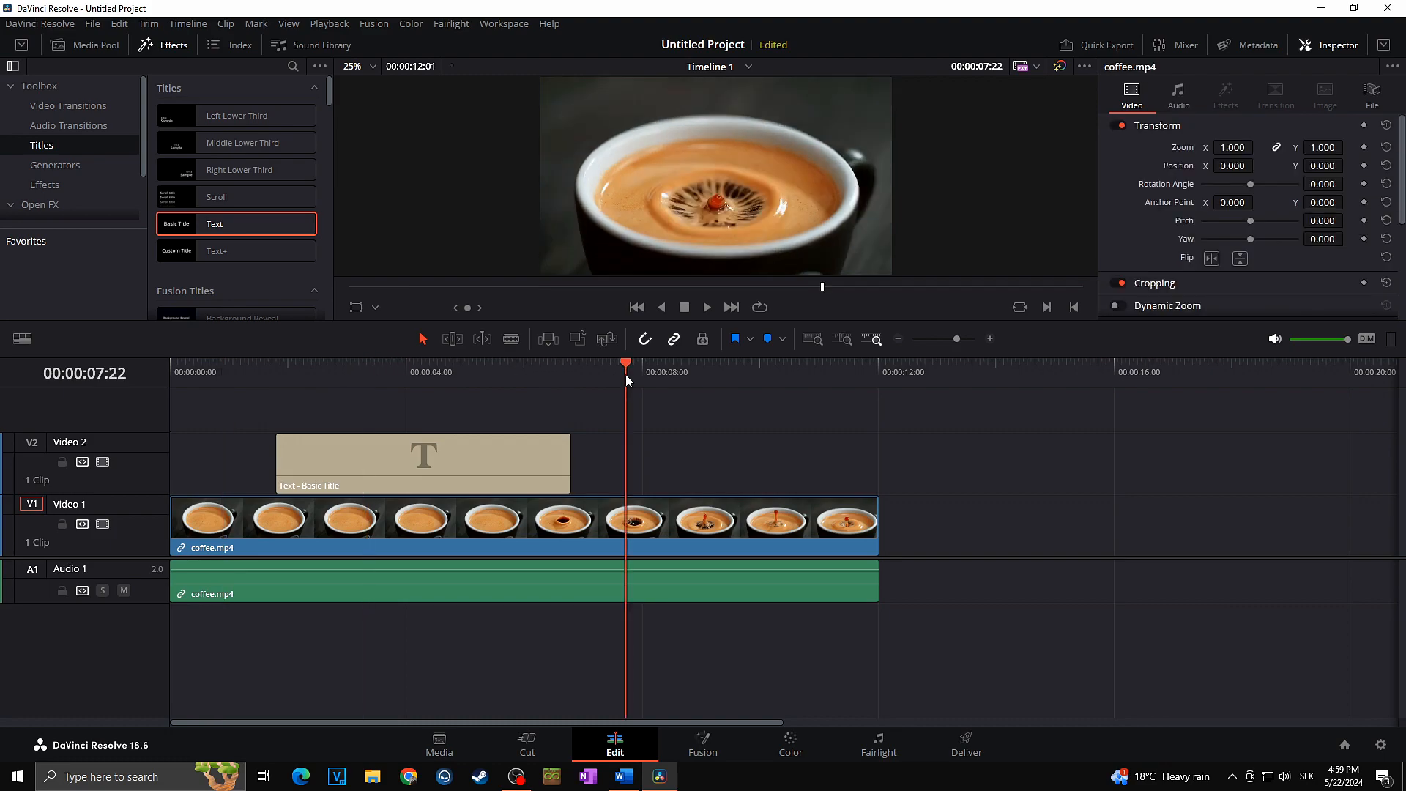
Step: Extend both ends of the title clip so it spans the full length of the coffee clip
click(509, 446)
drag(561, 454, 876, 457)
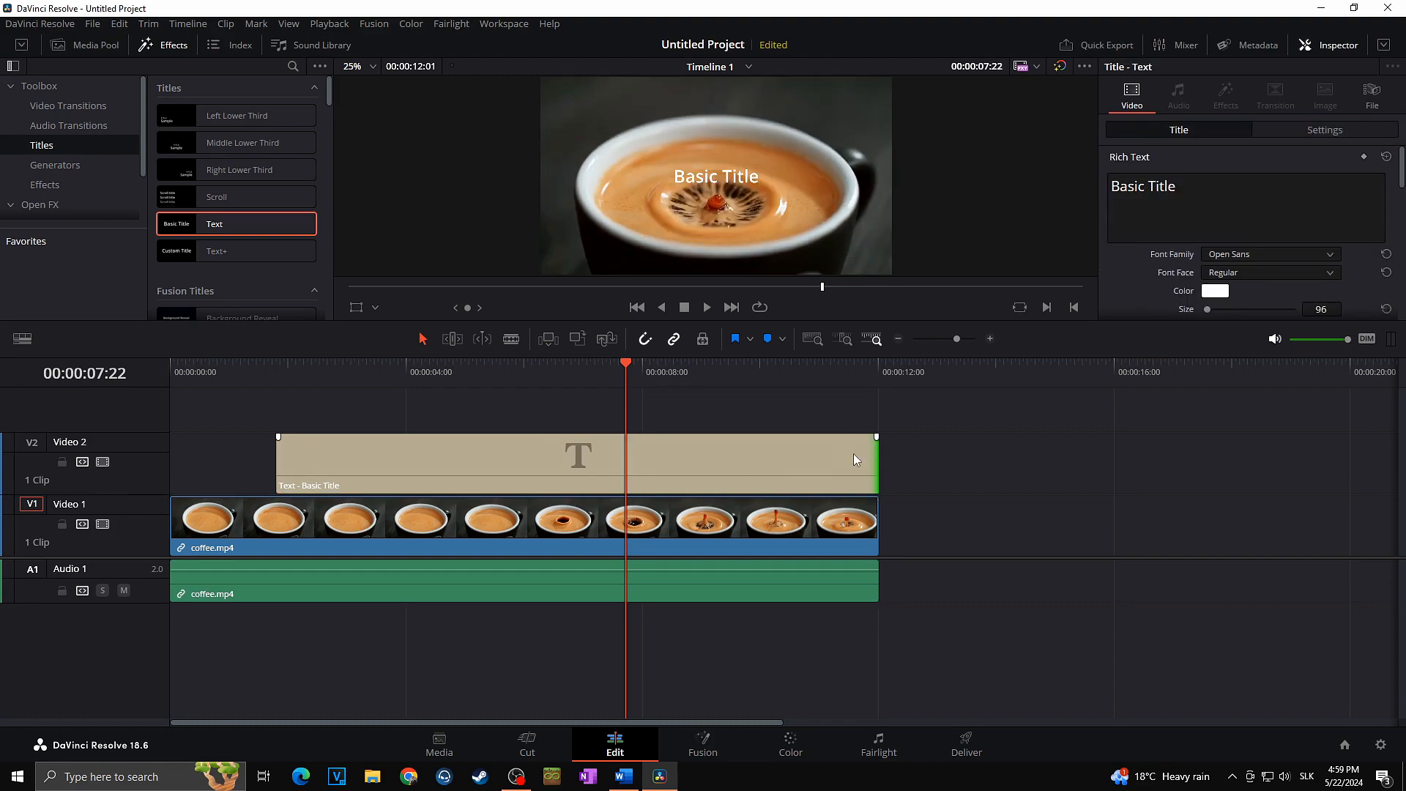
drag(278, 456, 171, 452)
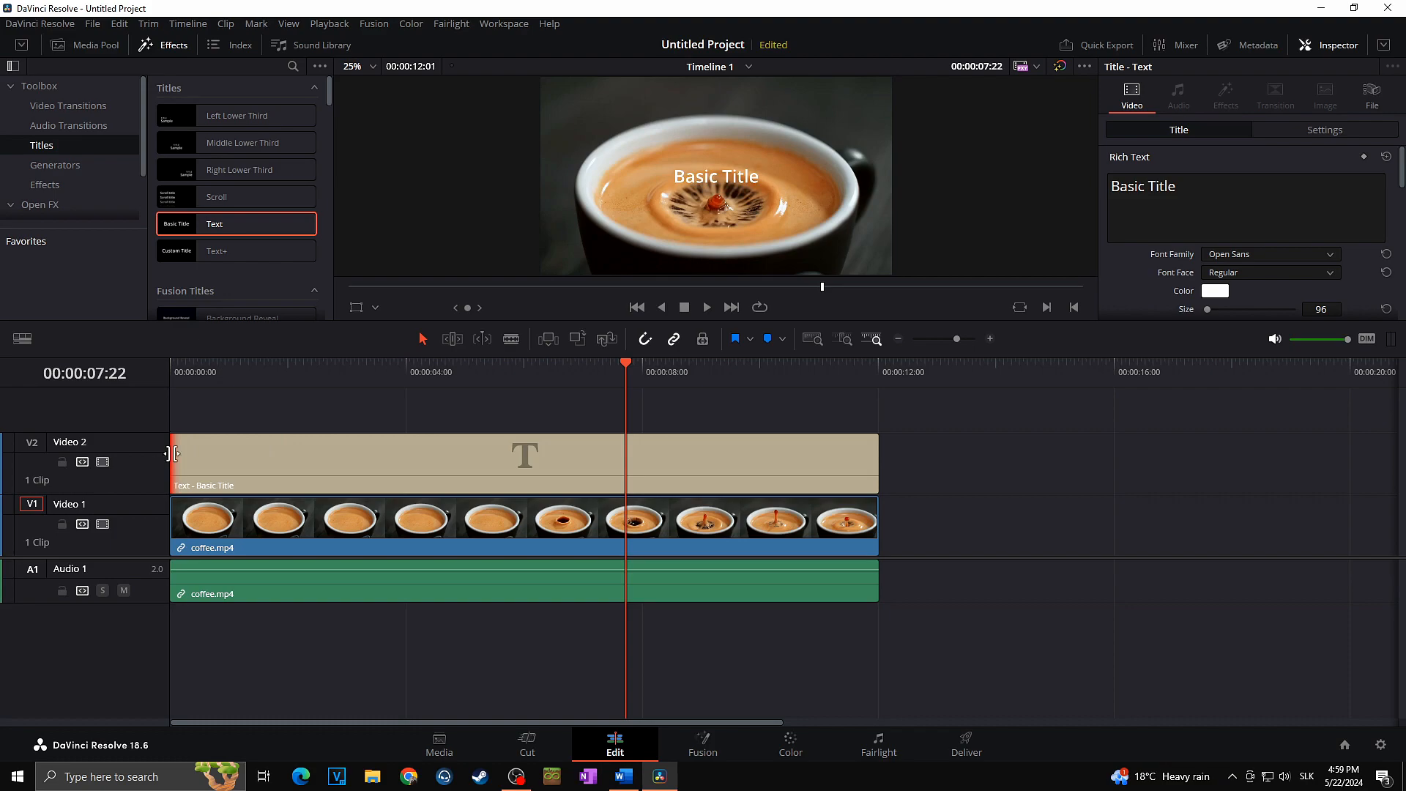
click(323, 377)
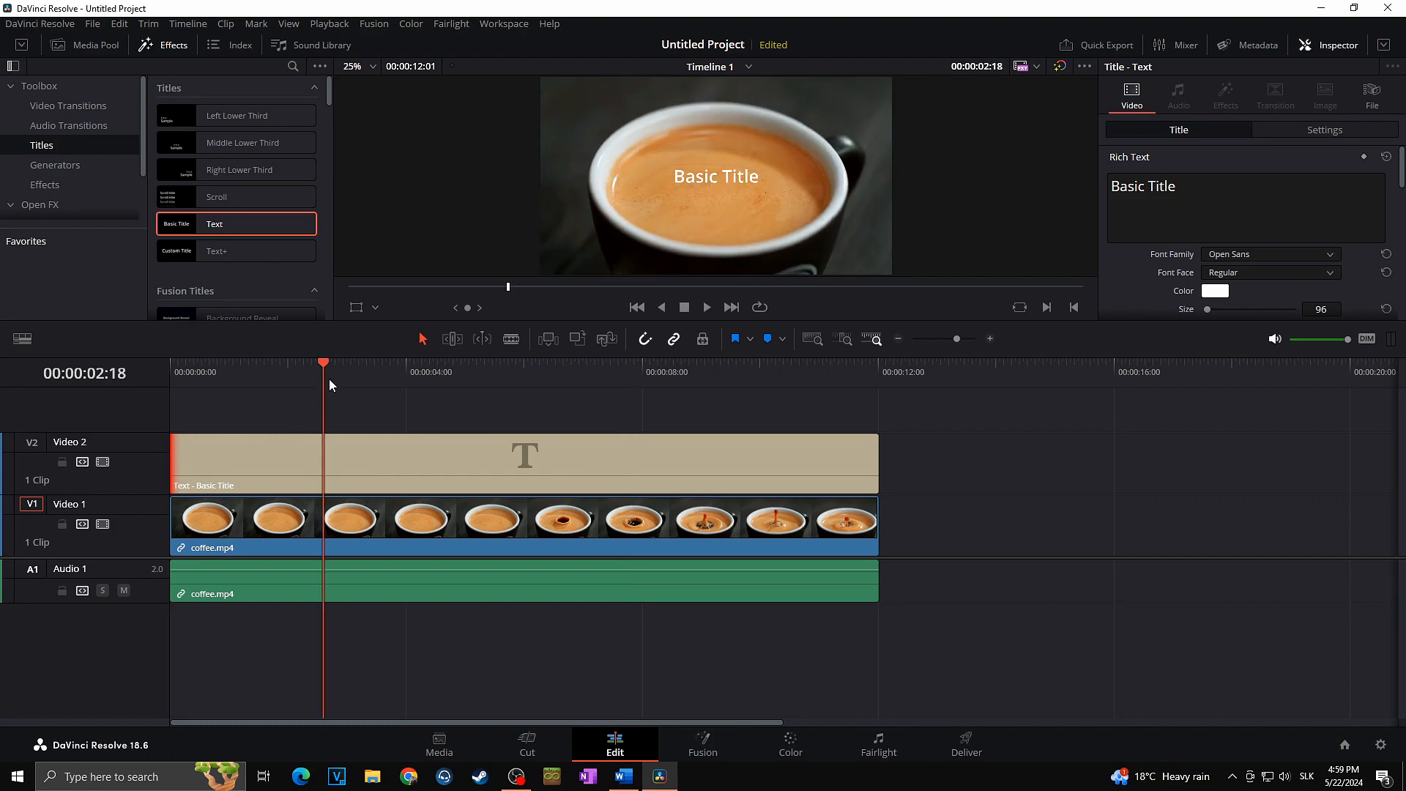
click(461, 374)
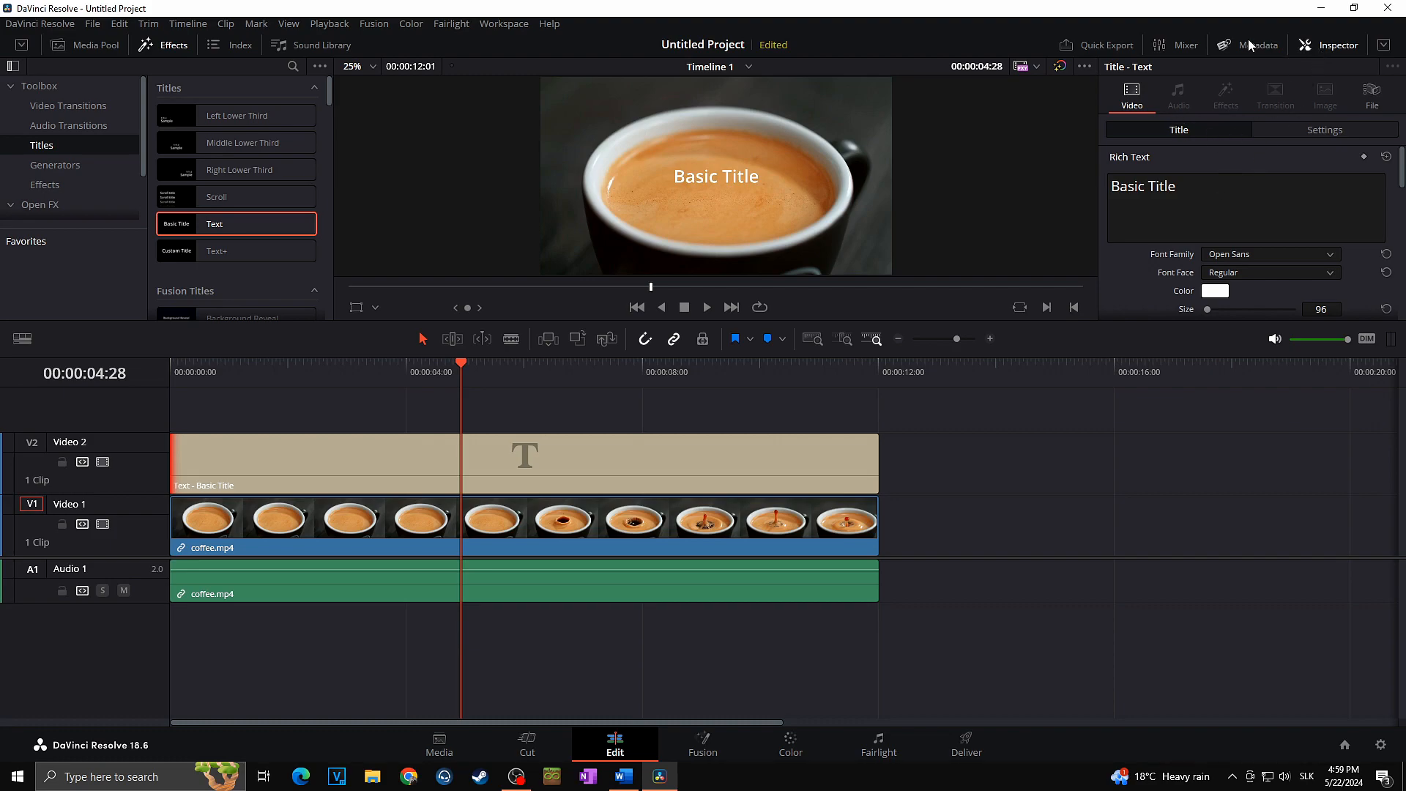
Step: Replace the title's placeholder text with "COFFEE"
scroll(1231, 221, down, 3)
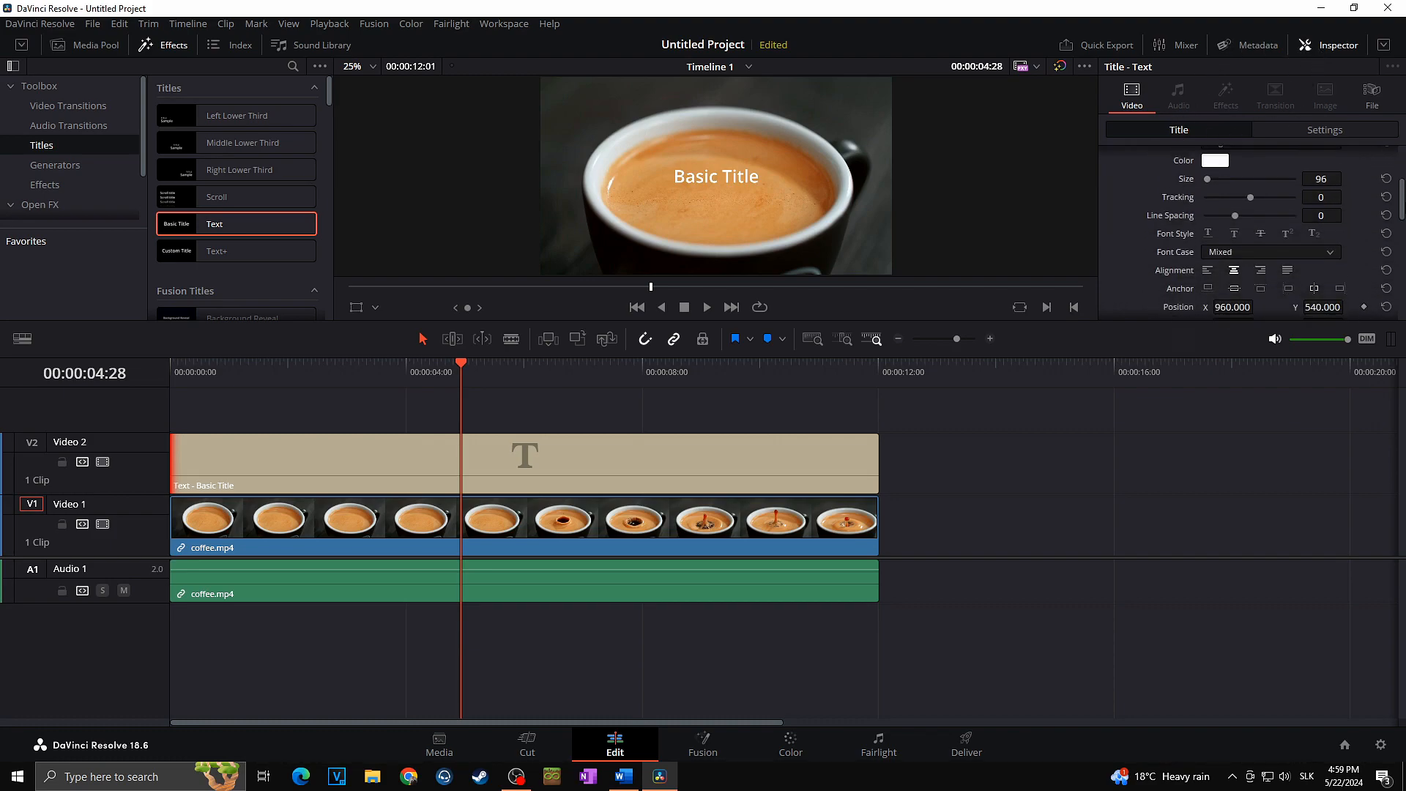
scroll(1181, 166, up, 3)
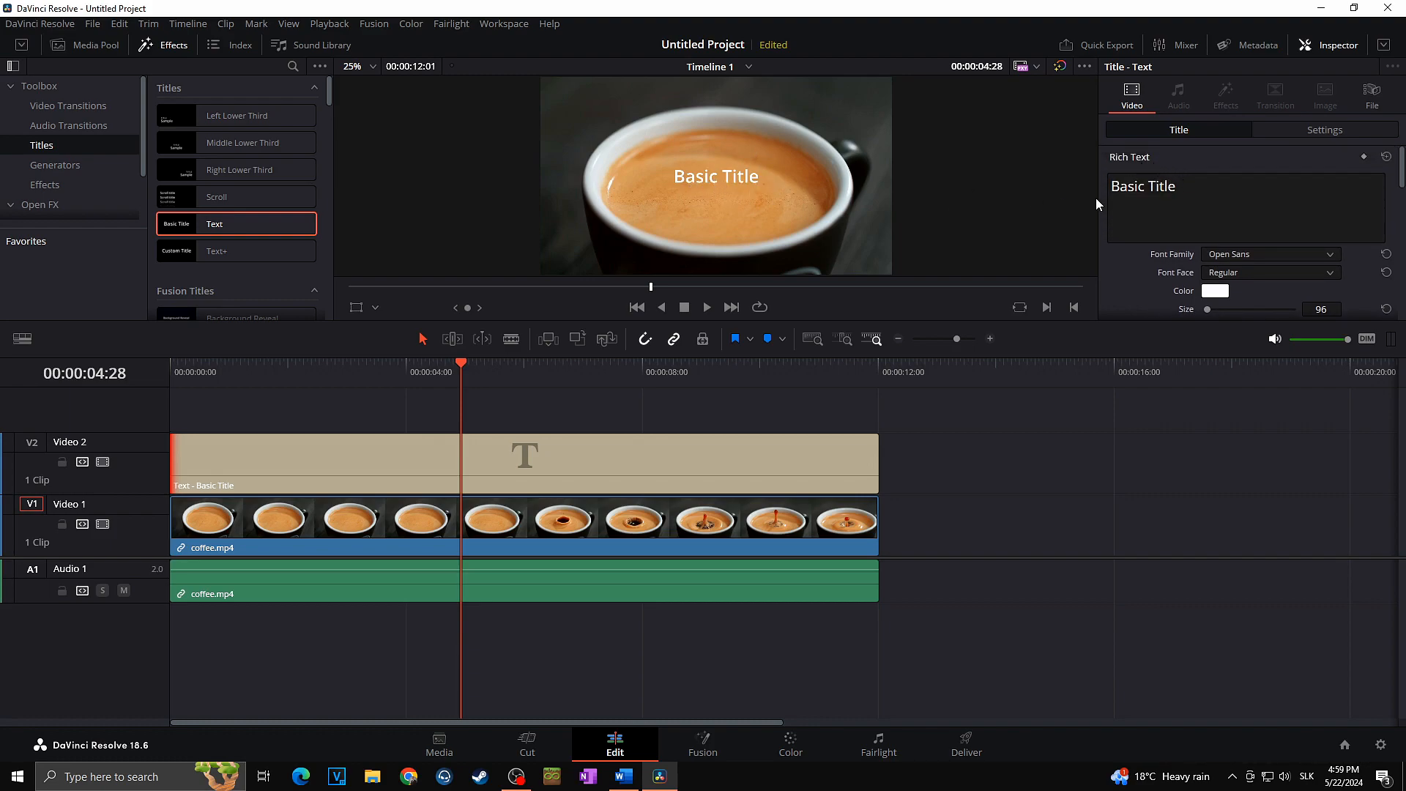
drag(1201, 192, 1093, 188)
text(COFFEE)
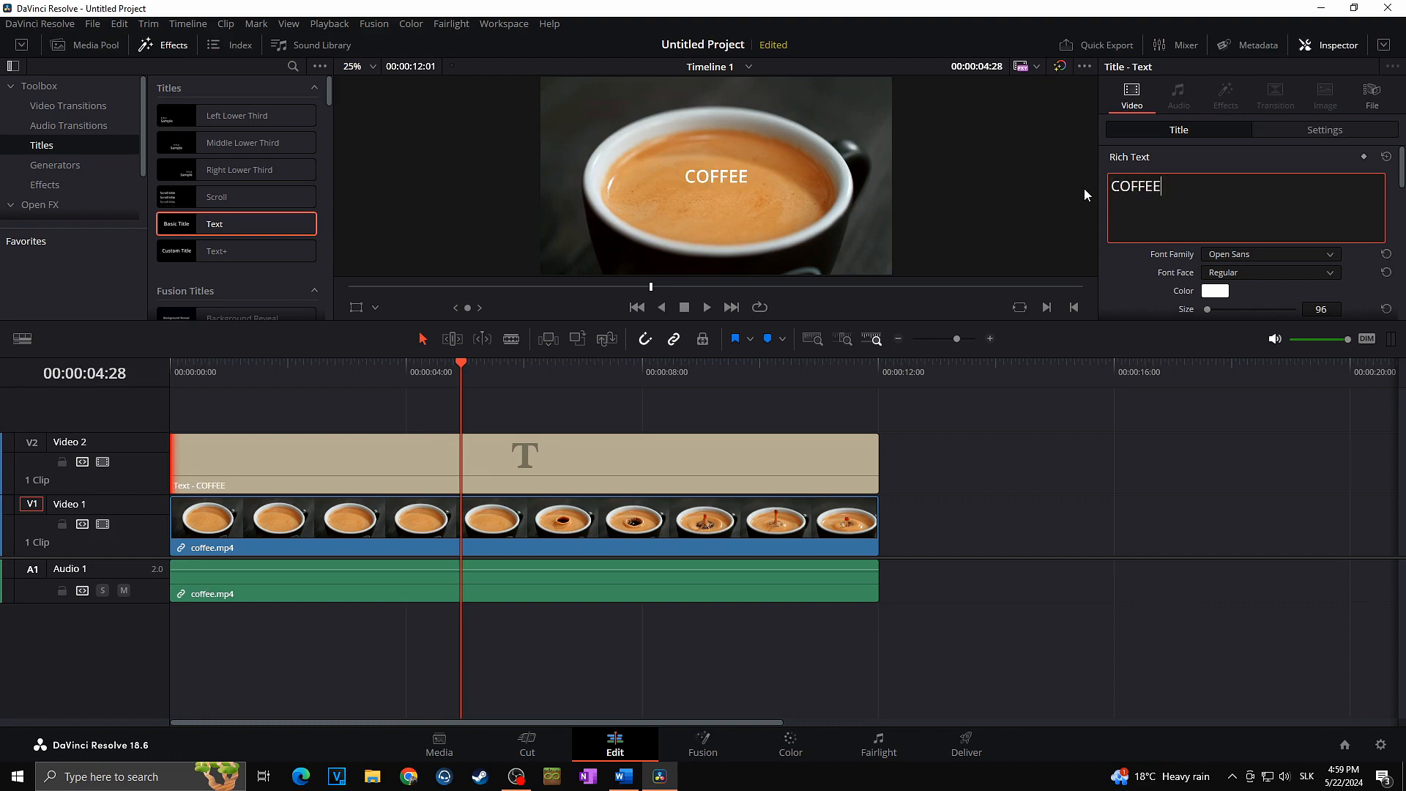
Step: Set the title's font family to Open Sans Extrabold
scroll(1245, 213, down, 1)
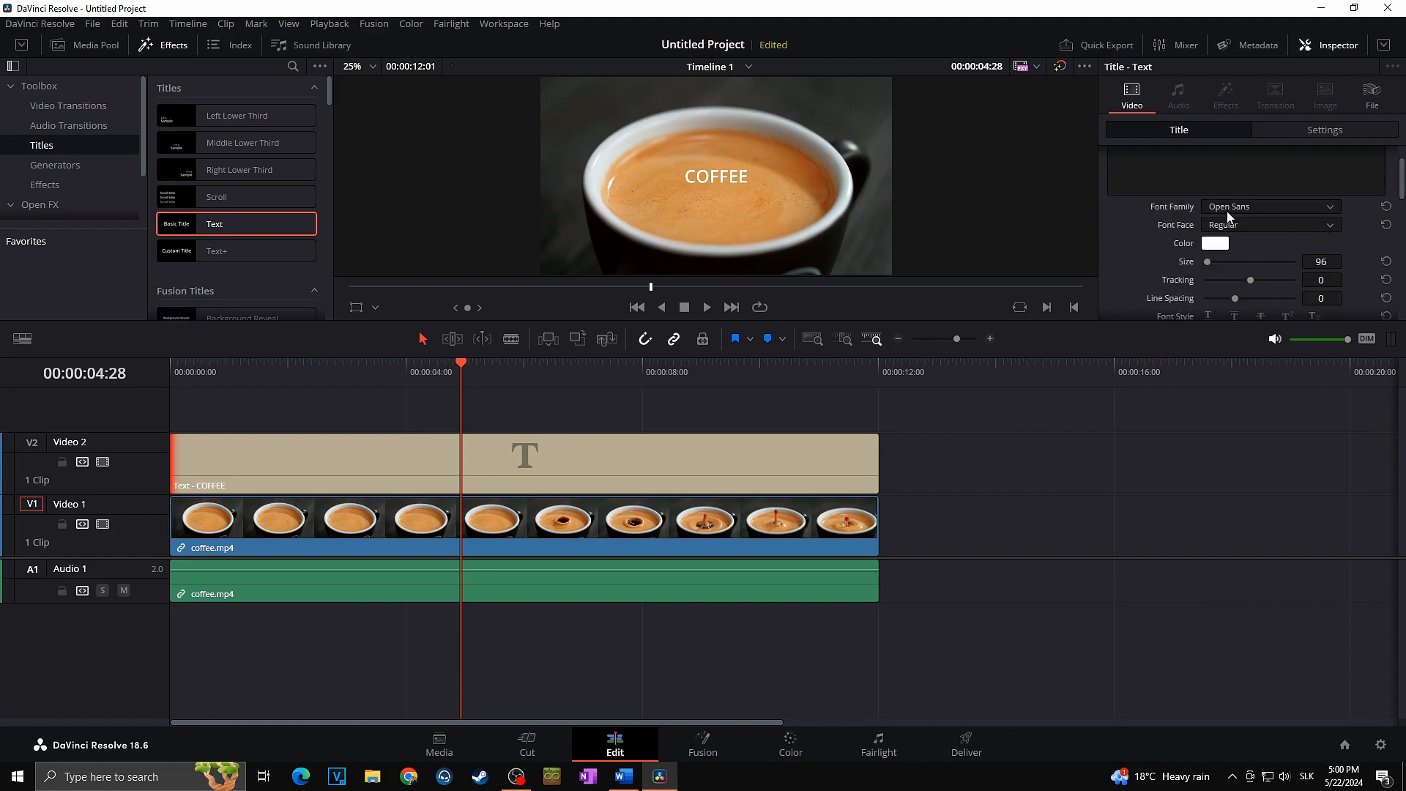
click(1270, 207)
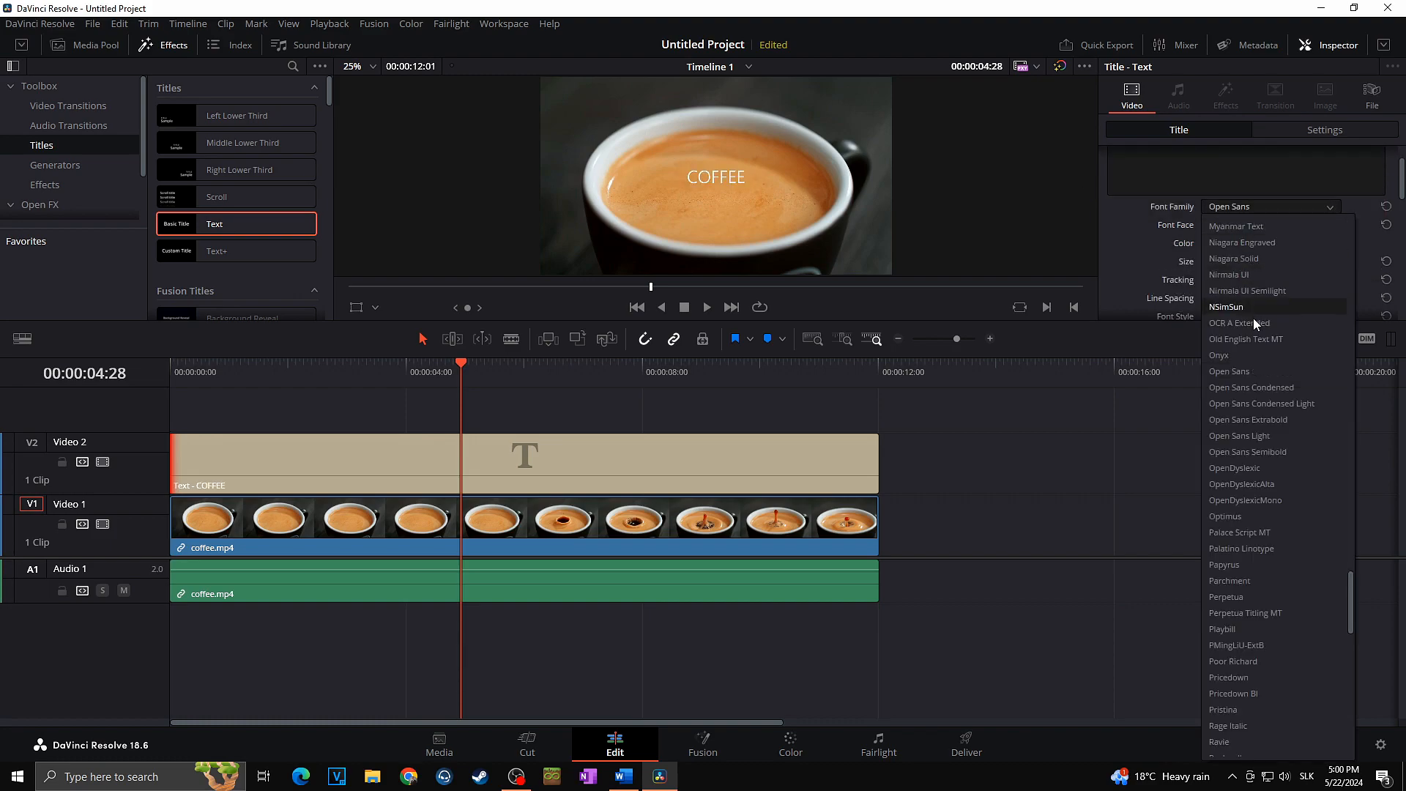
click(1254, 419)
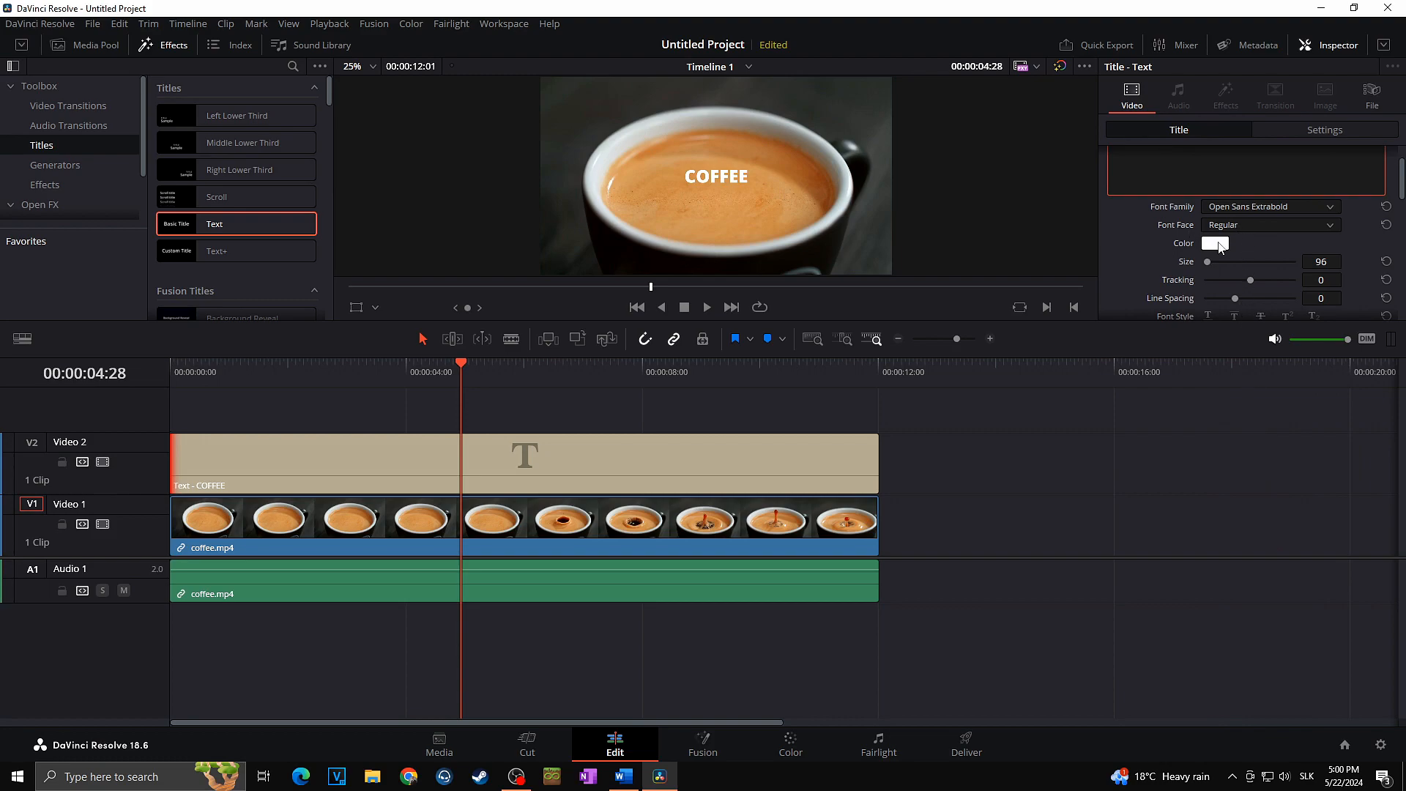
Step: Set the title's size to 267, its tracking to 15 and its line spacing to 132
scroll(1172, 246, down, 1)
drag(1207, 218, 1252, 255)
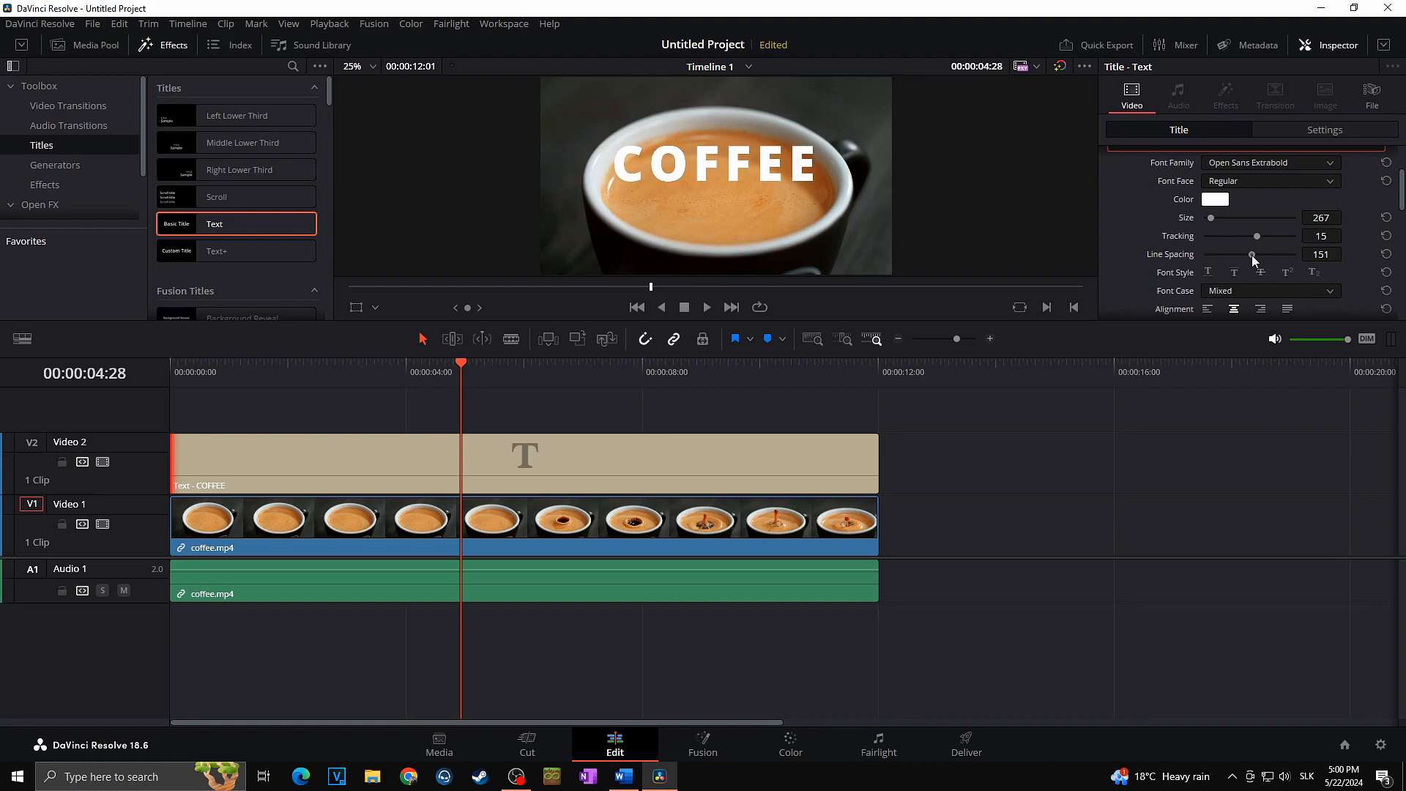
scroll(1168, 239, down, 1)
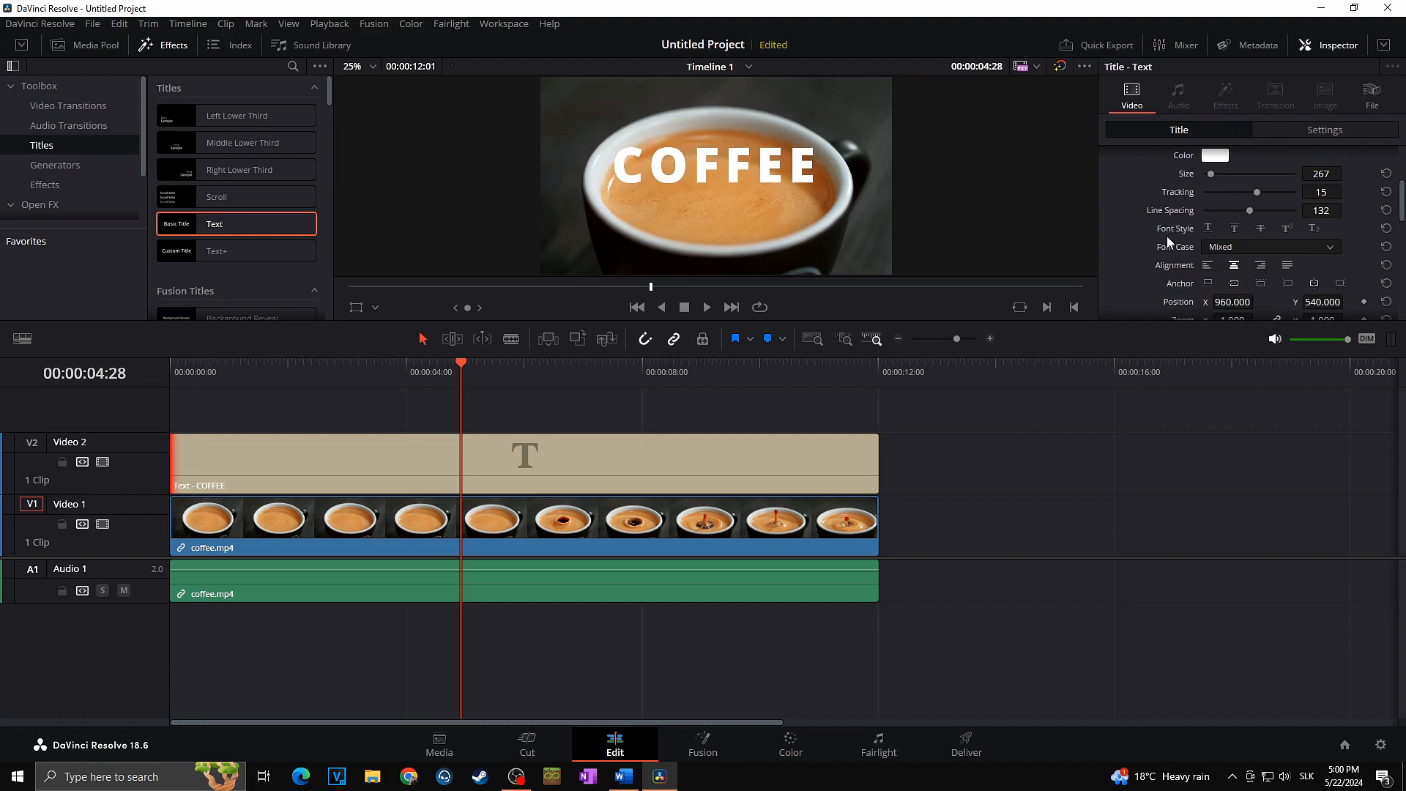
Step: Try the other vertical anchor options for the title and return the anchor to the centre
scroll(1173, 235, down, 1)
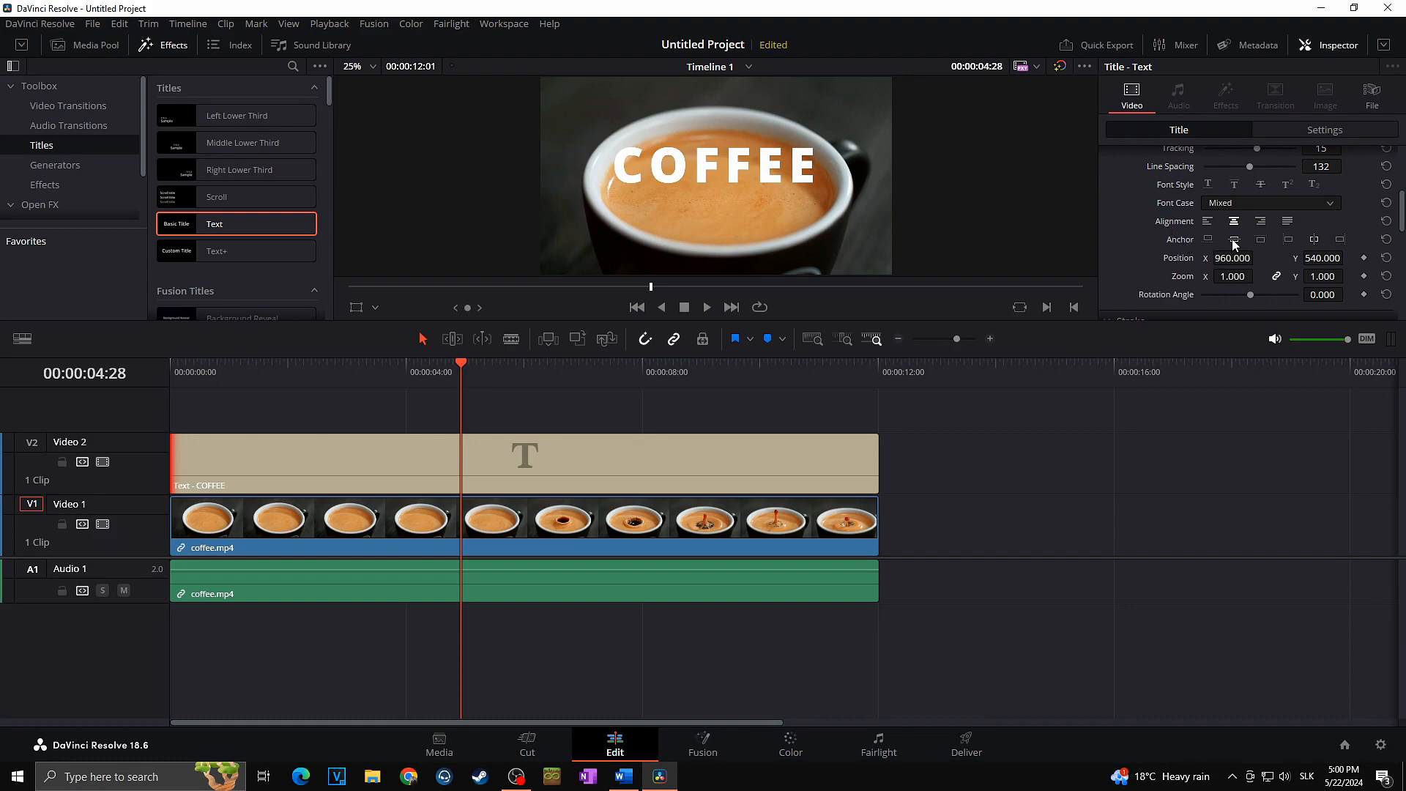
click(1261, 240)
click(1208, 239)
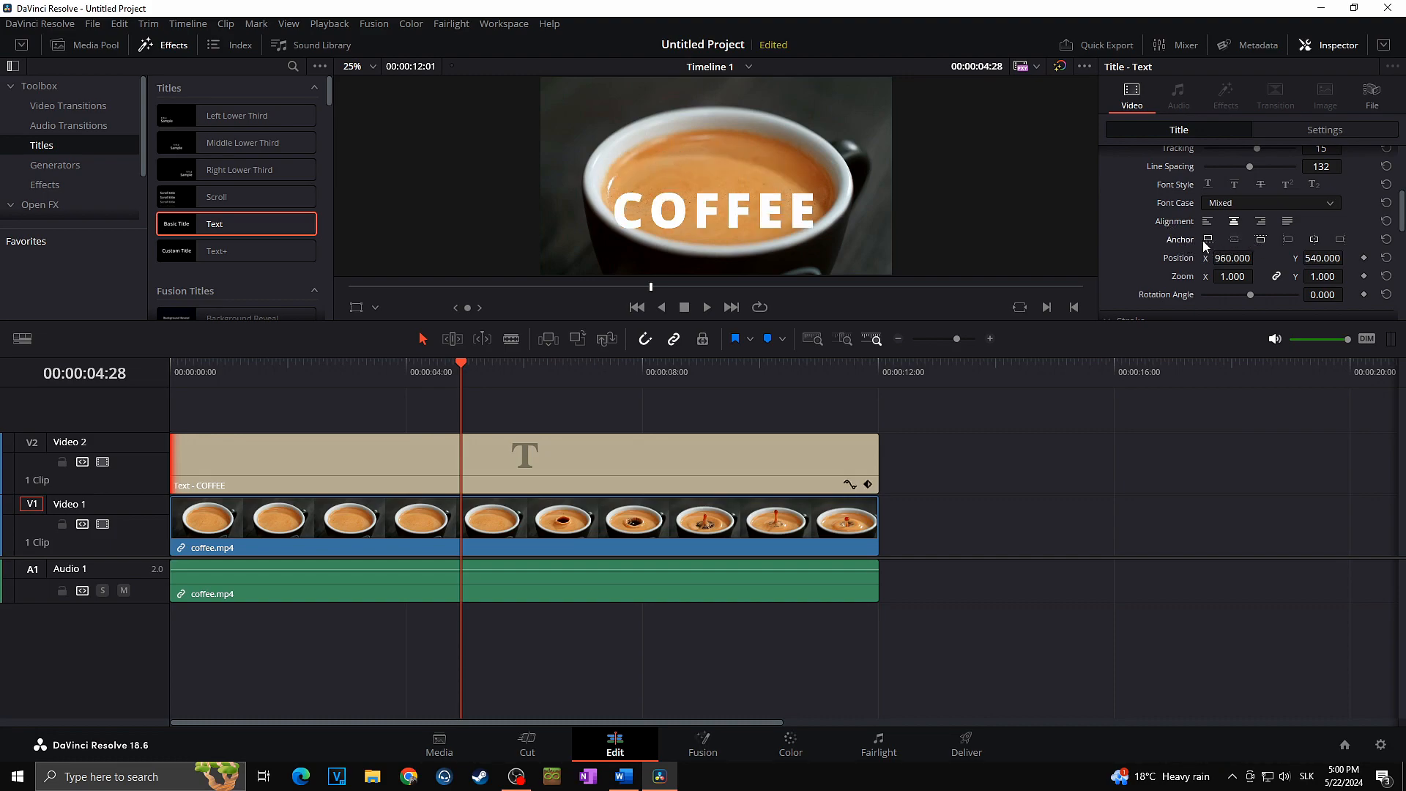
click(1237, 242)
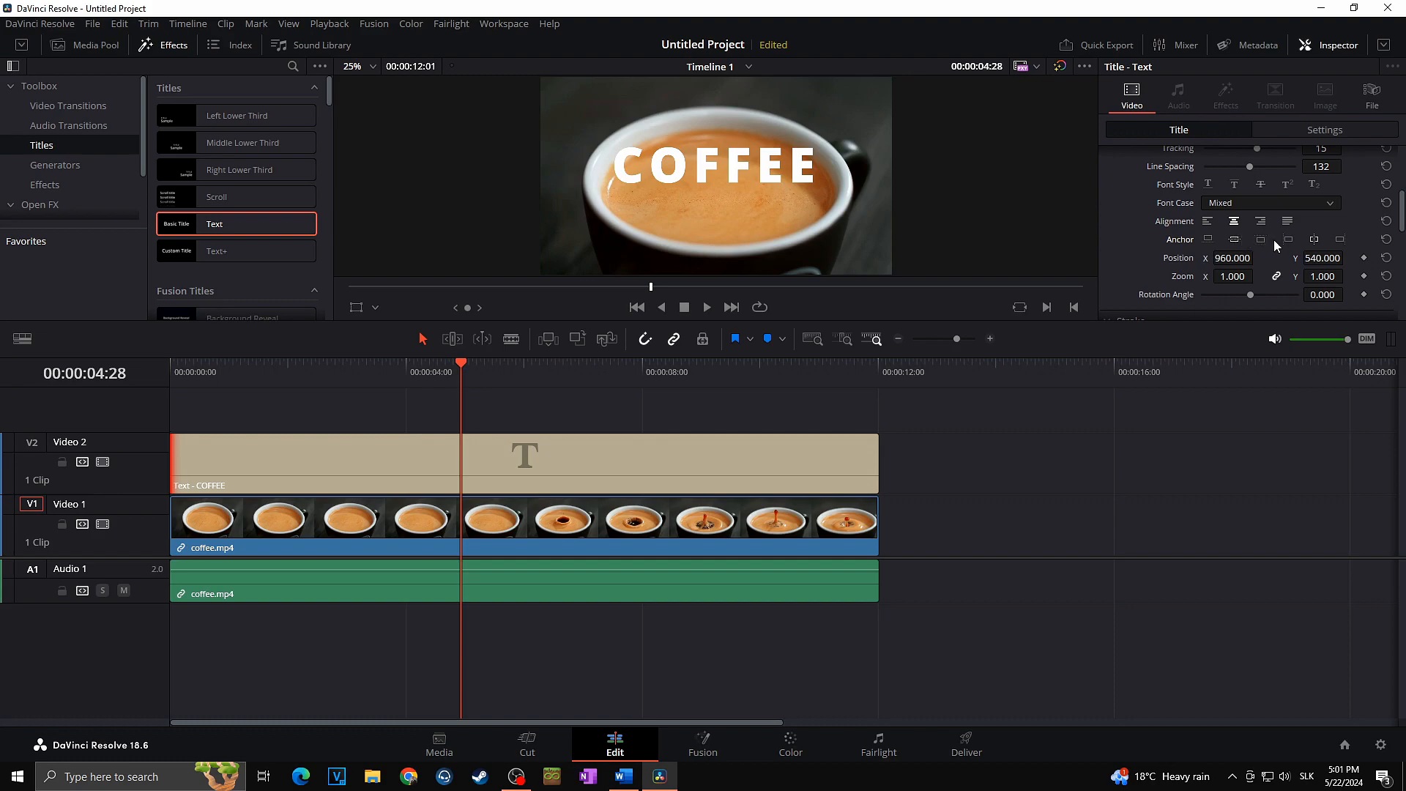
click(1315, 241)
click(1314, 242)
Step: Set the title's X position to 990 and zoom to 0.990, and try a rotation angle of about -8.24
drag(1230, 256, 1237, 255)
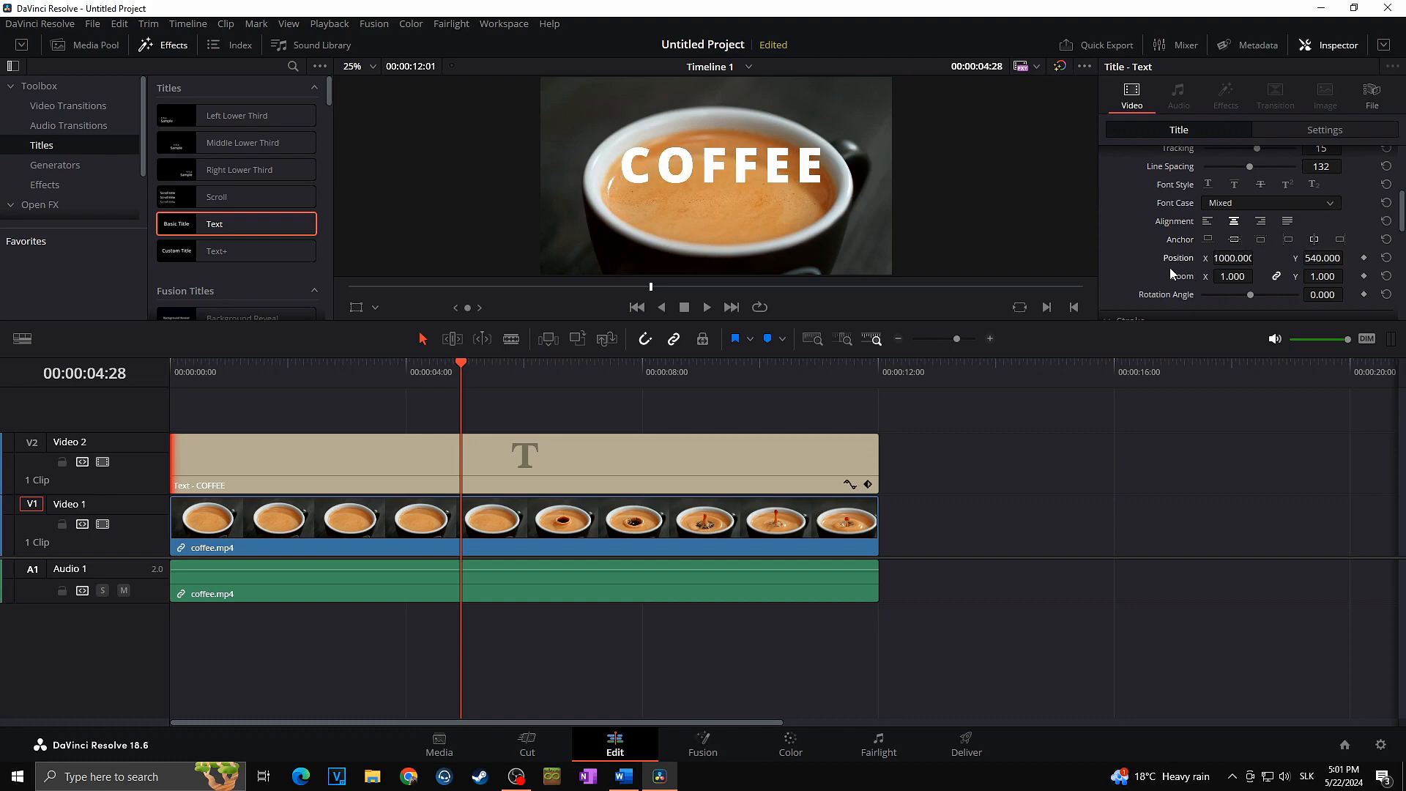
drag(1237, 255, 1233, 278)
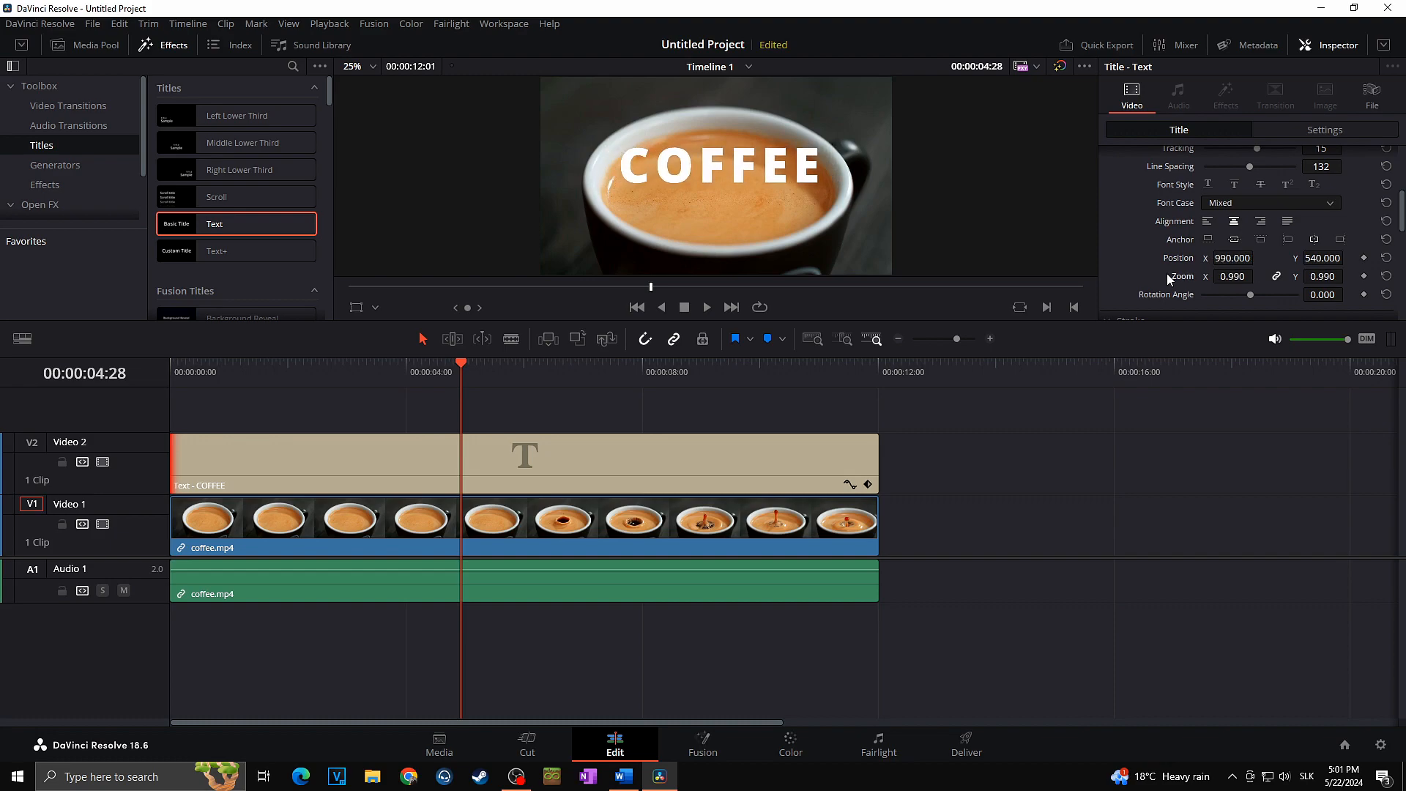
drag(1252, 296, 1250, 301)
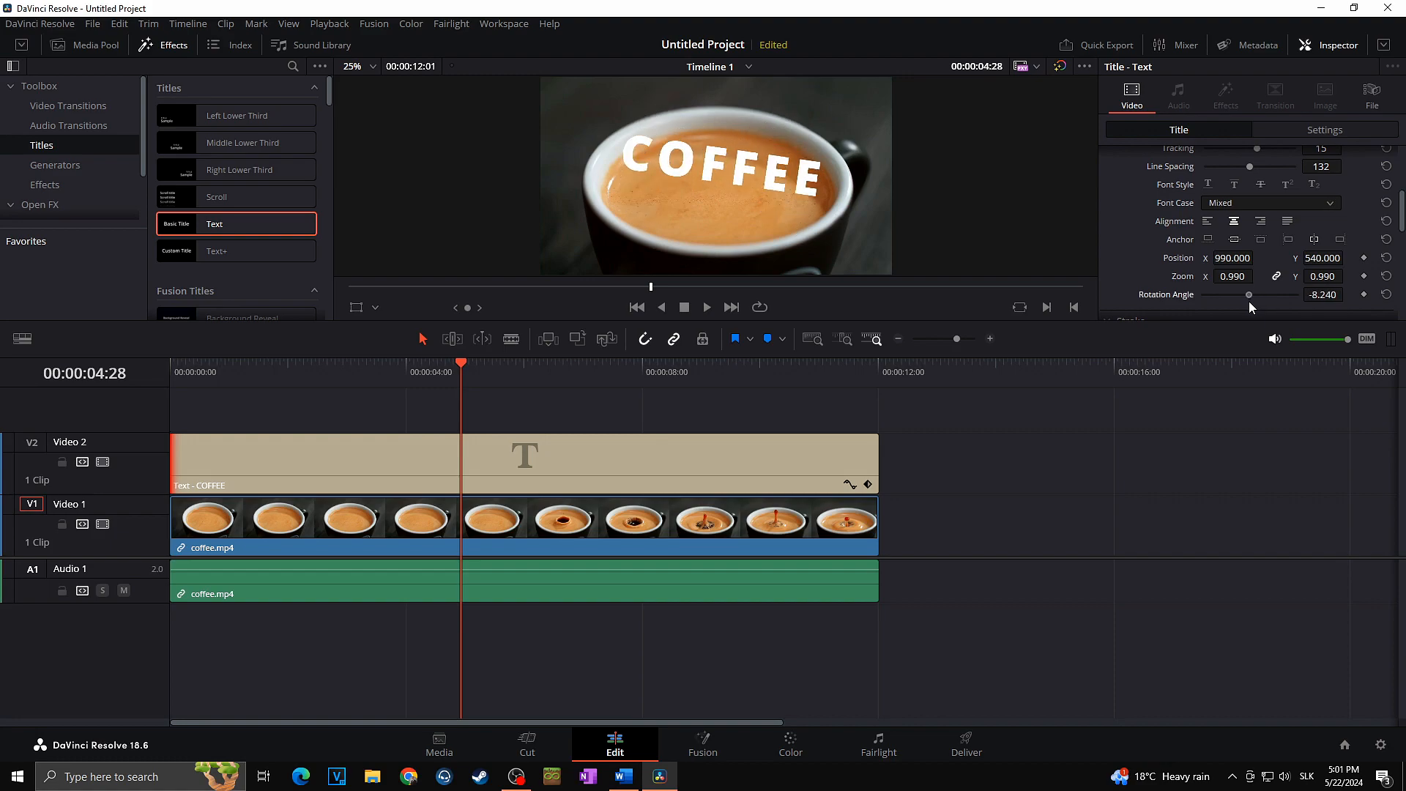
scroll(1145, 235, up, 1)
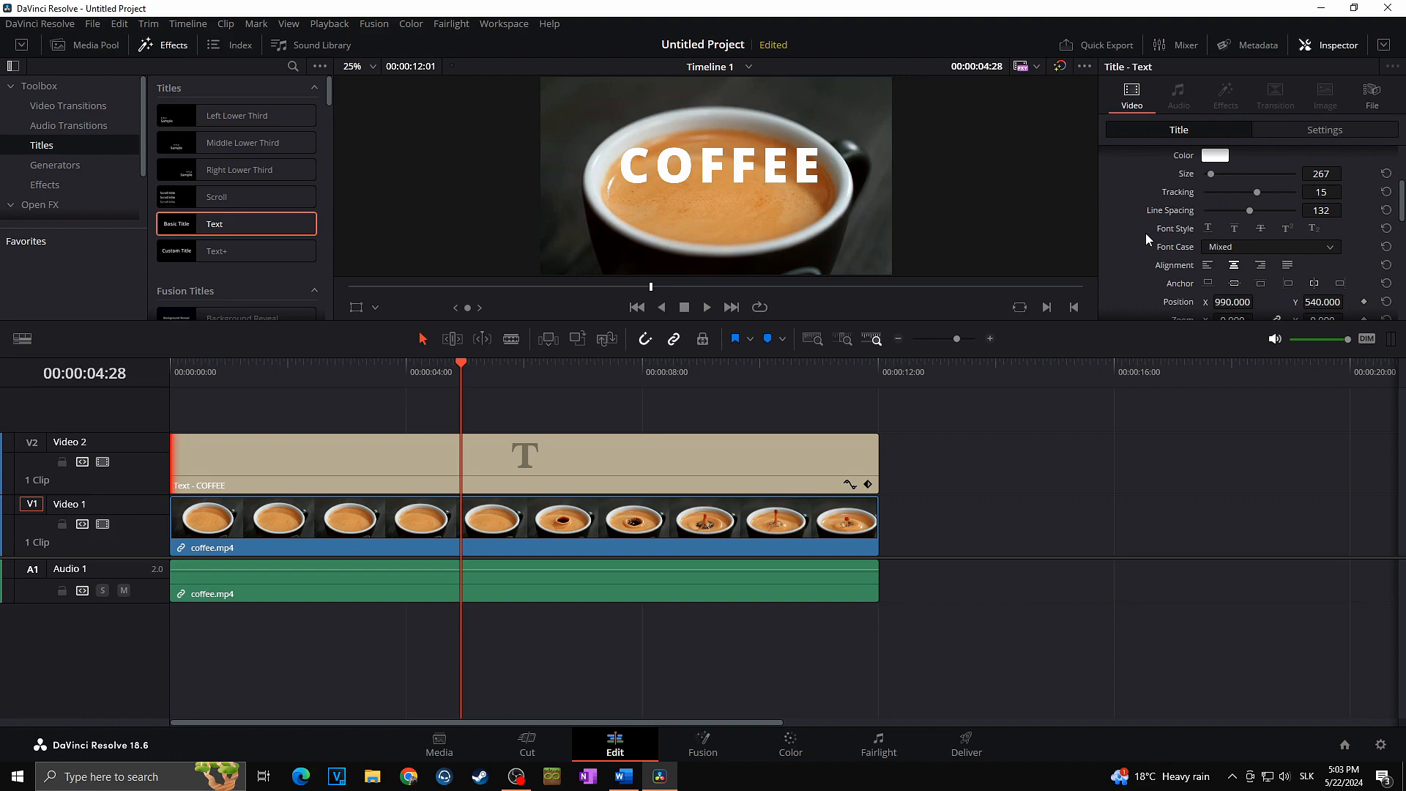
Step: Add a black stroke of size 7 to the title and adjust its drop shadow's offset, blur and opacity
scroll(1145, 235, down, 2)
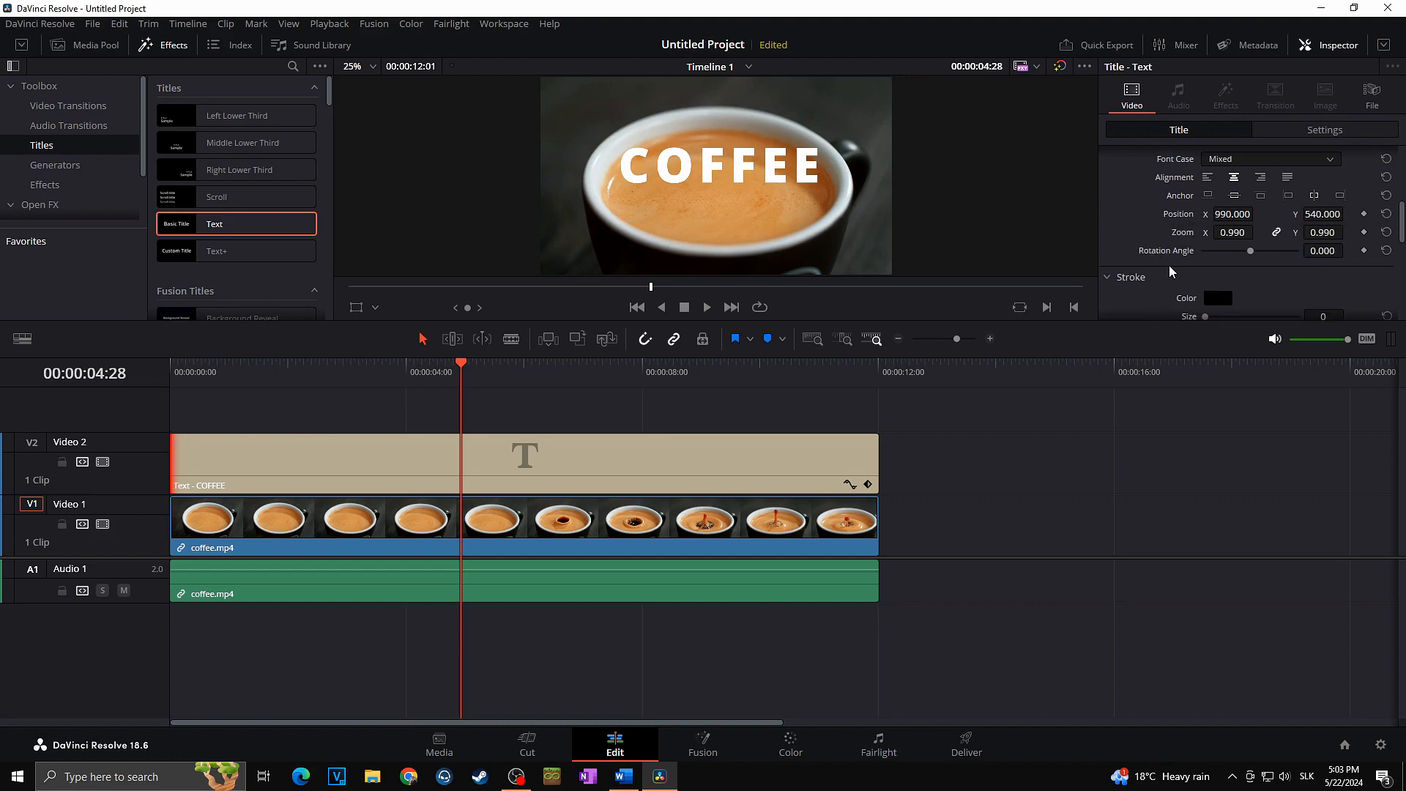
scroll(1169, 265, down, 2)
drag(1205, 231, 1212, 243)
scroll(1184, 253, down, 2)
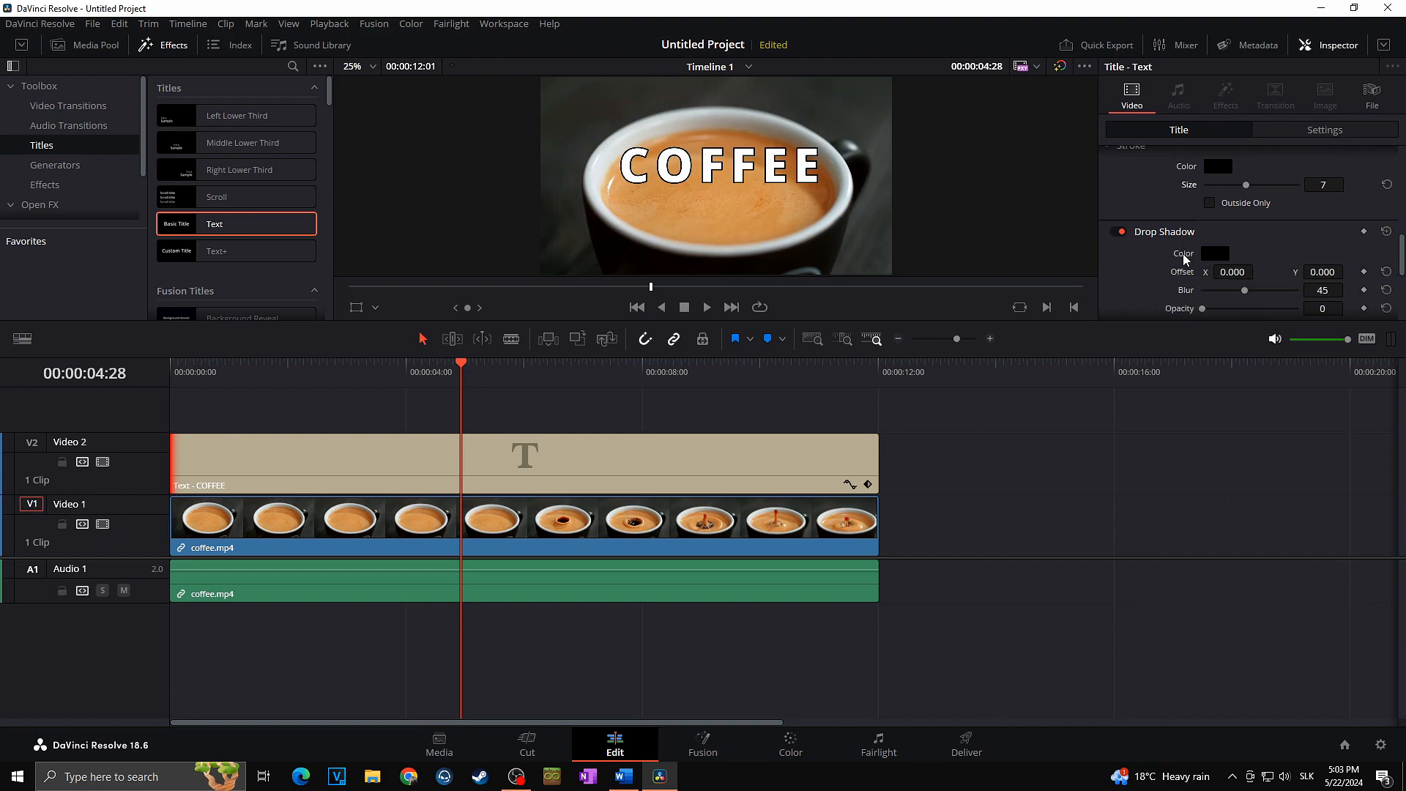
drag(1222, 227, 1263, 265)
Step: Try a title background with outline width 8, height 0.321 and corner radius 0.176, and turn it off
scroll(1136, 251, down, 2)
scroll(1172, 227, down, 1)
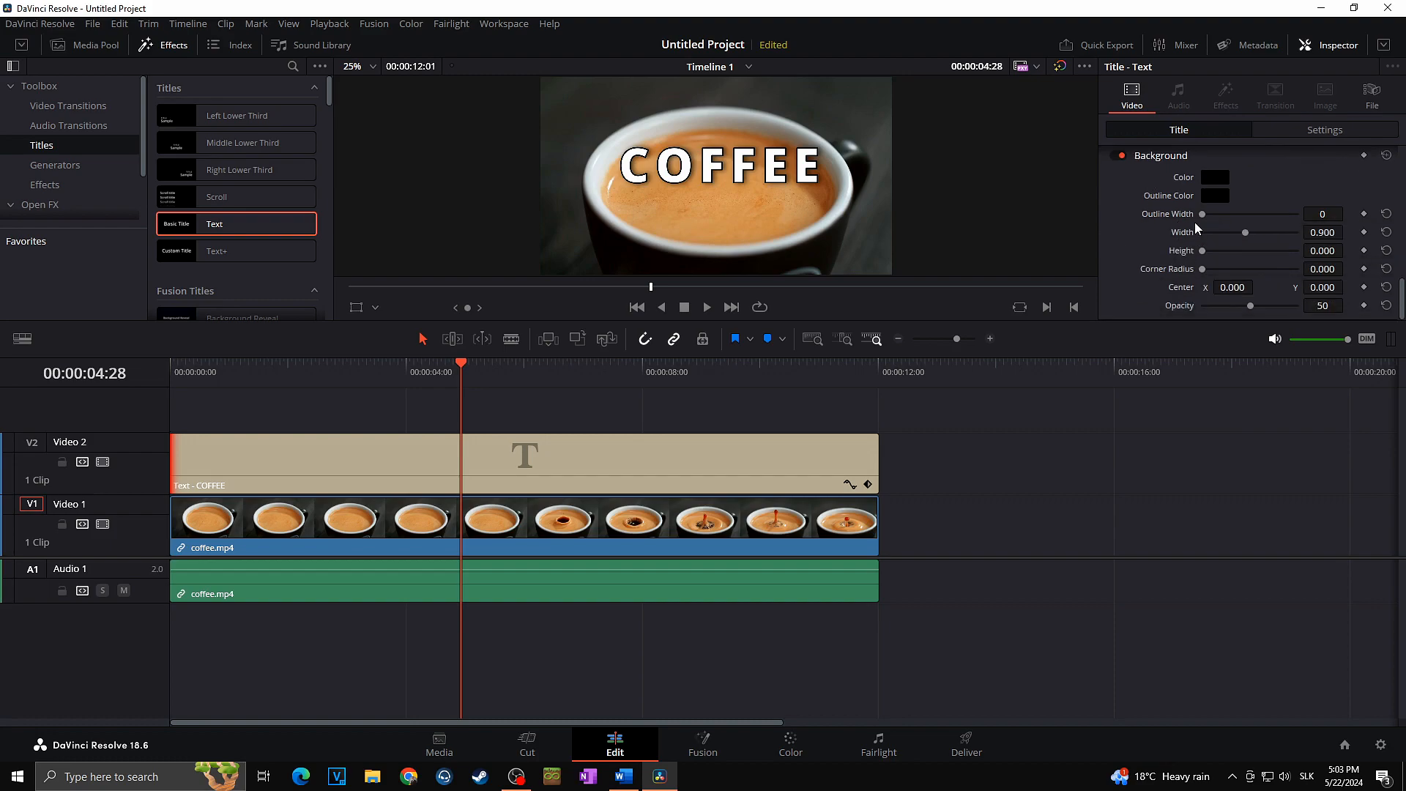
drag(1203, 218, 1221, 221)
drag(1209, 253, 1219, 270)
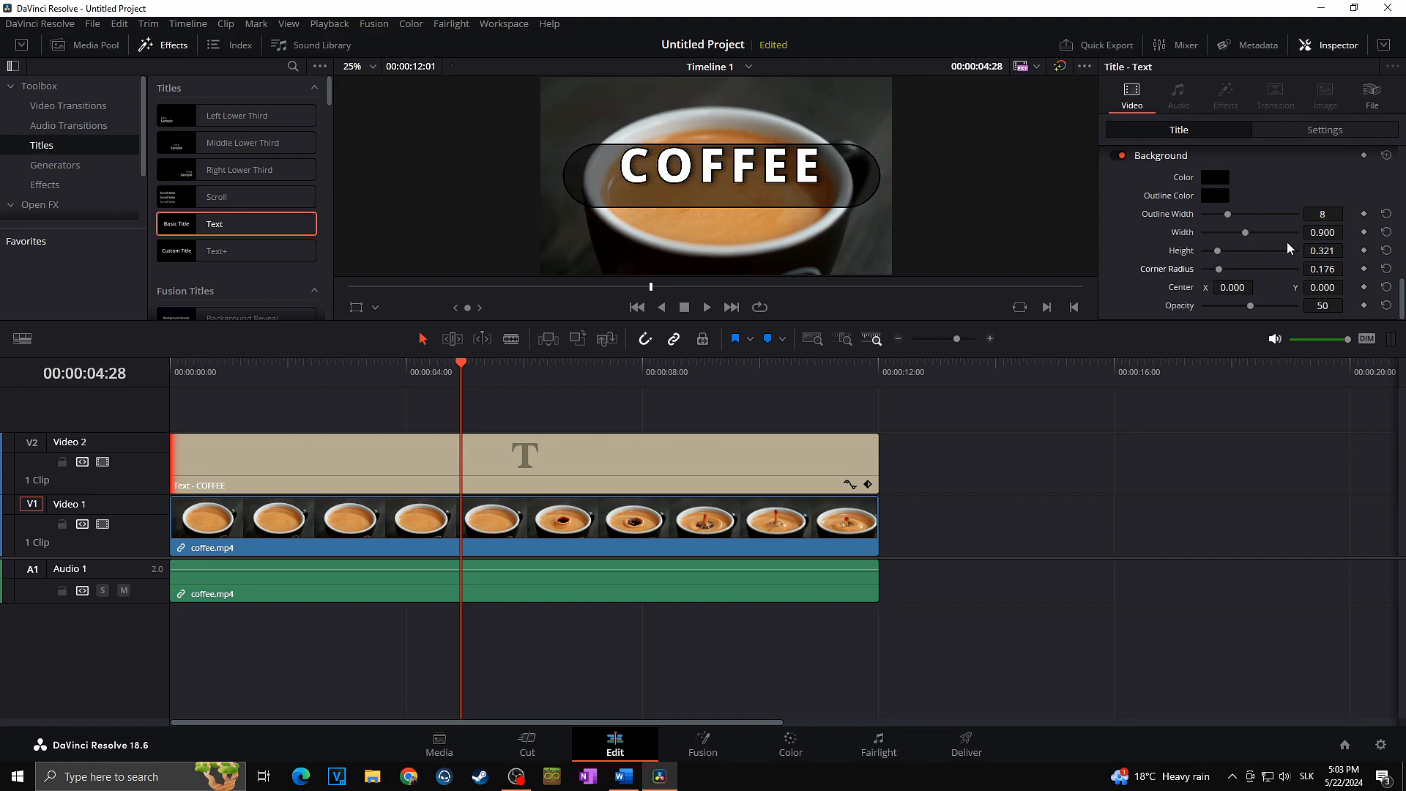
click(1117, 155)
scroll(1140, 234, up, 5)
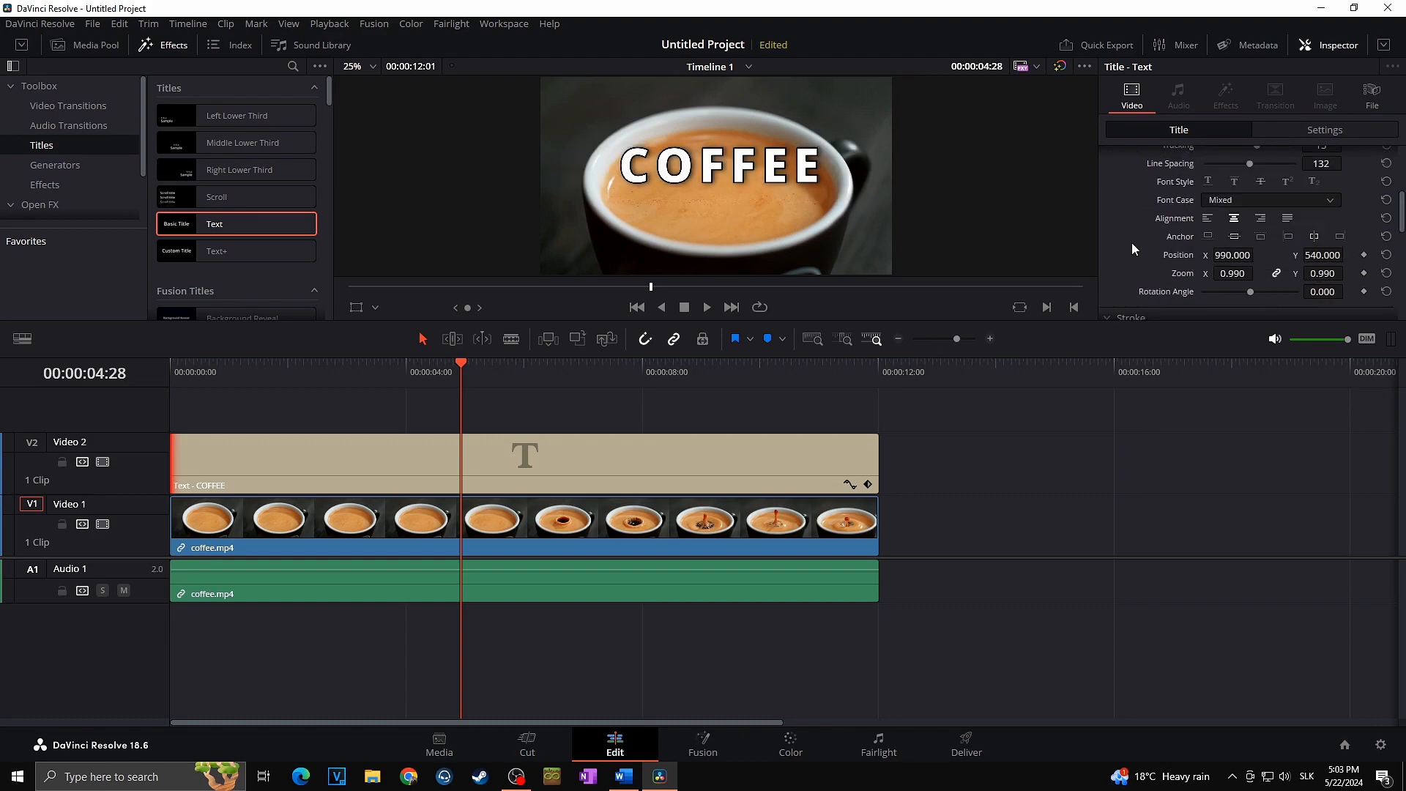
scroll(1131, 243, up, 4)
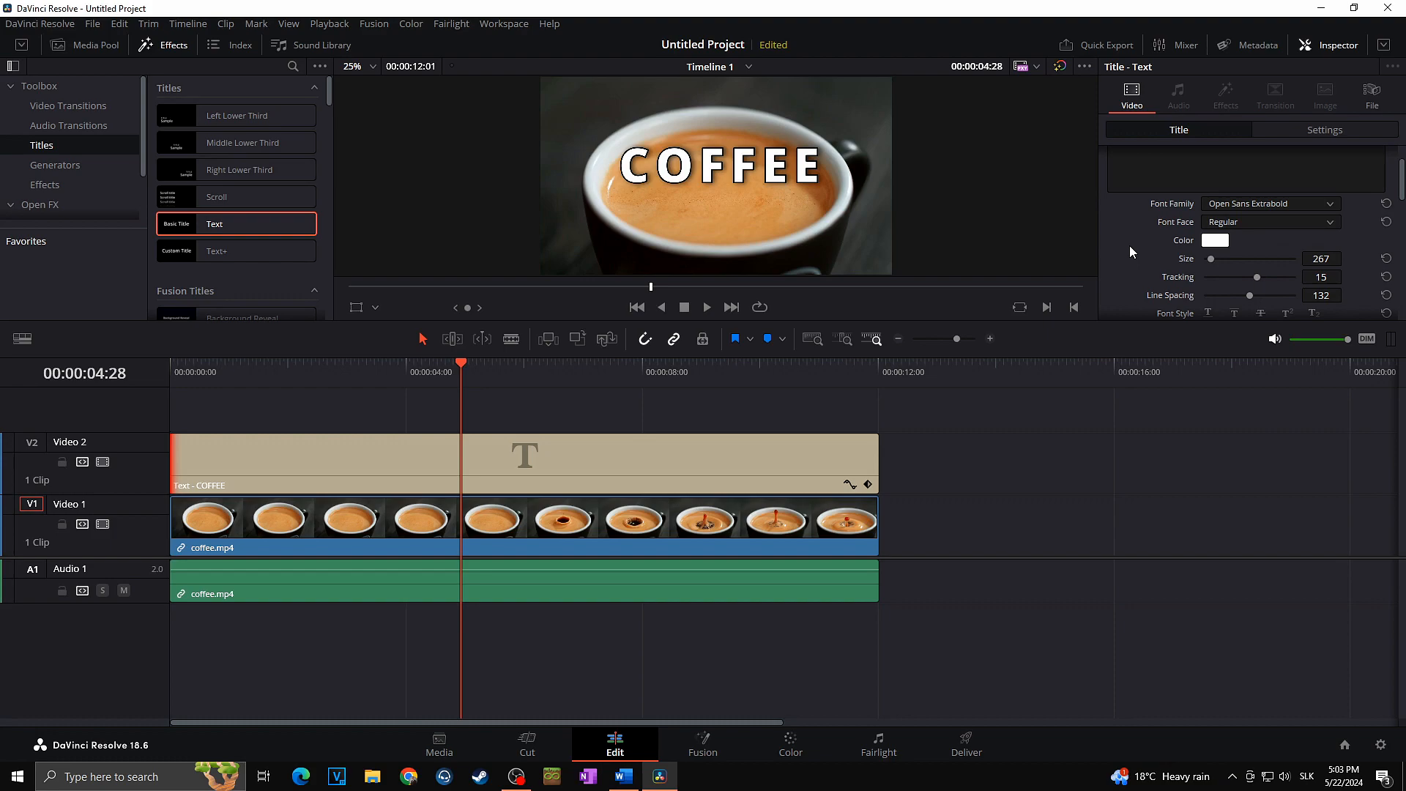
Step: Preview the styled title over the footage from the start of the timeline and near its end
click(356, 377)
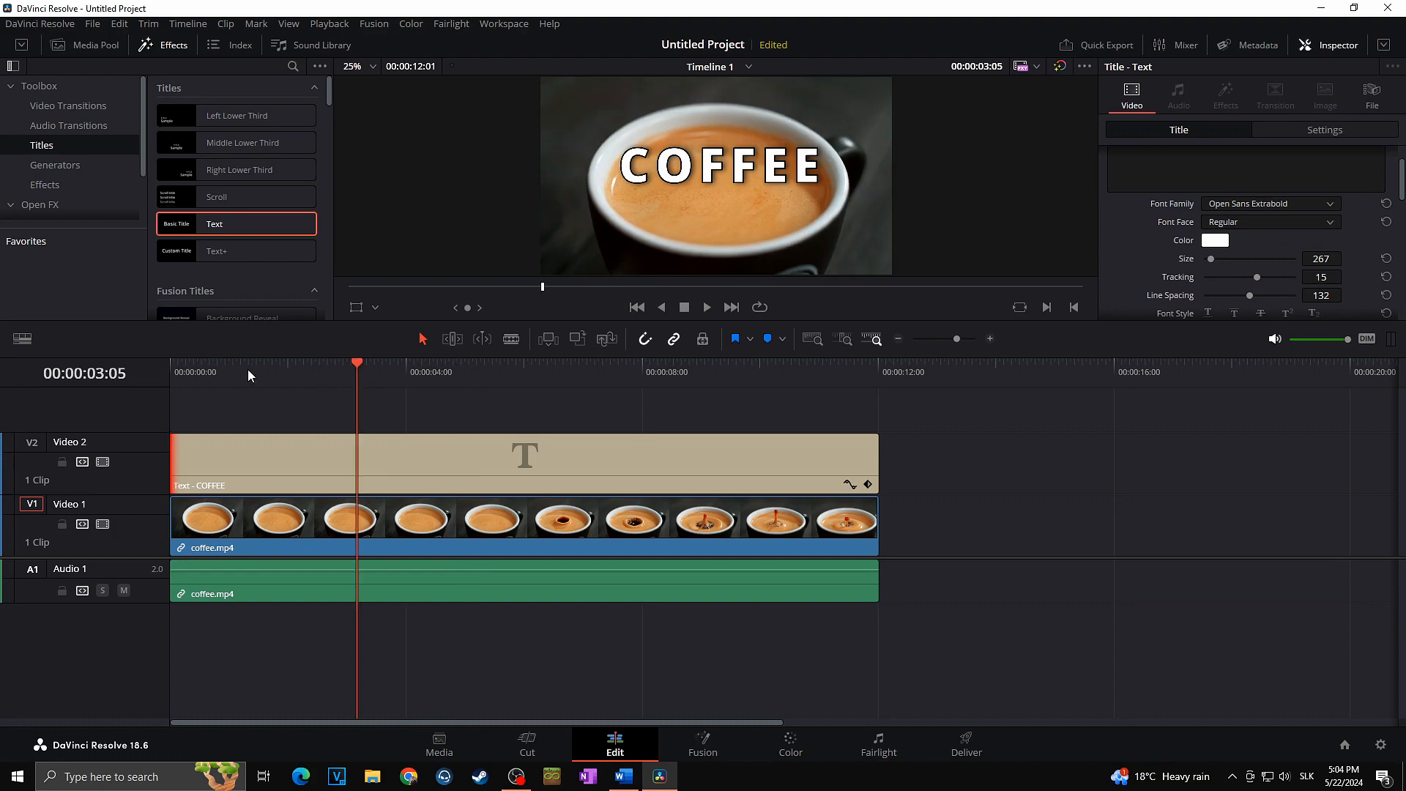
click(173, 372)
key(space)
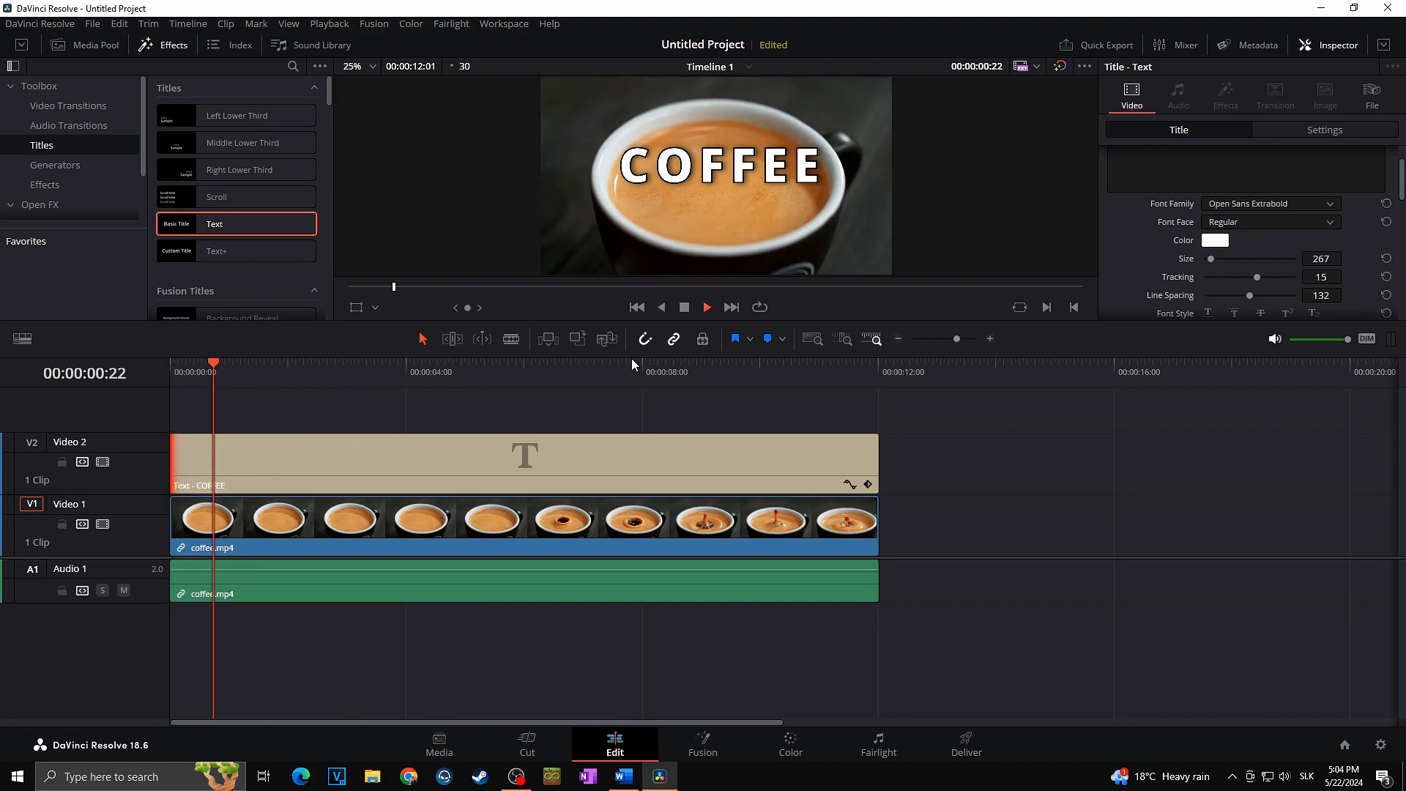
click(855, 368)
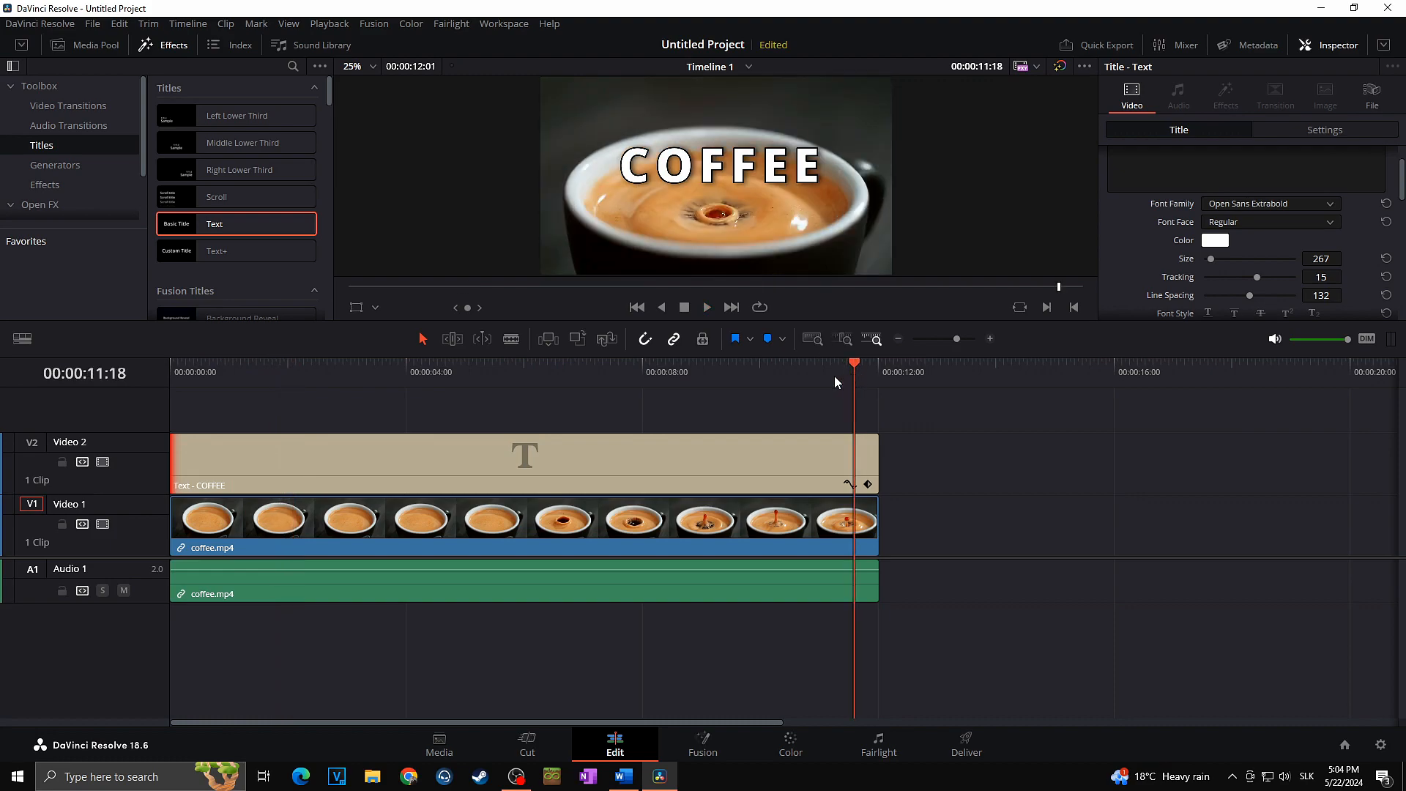
Step: Add a short fade-in to the start of the COFFEE title clip and play it back
click(184, 376)
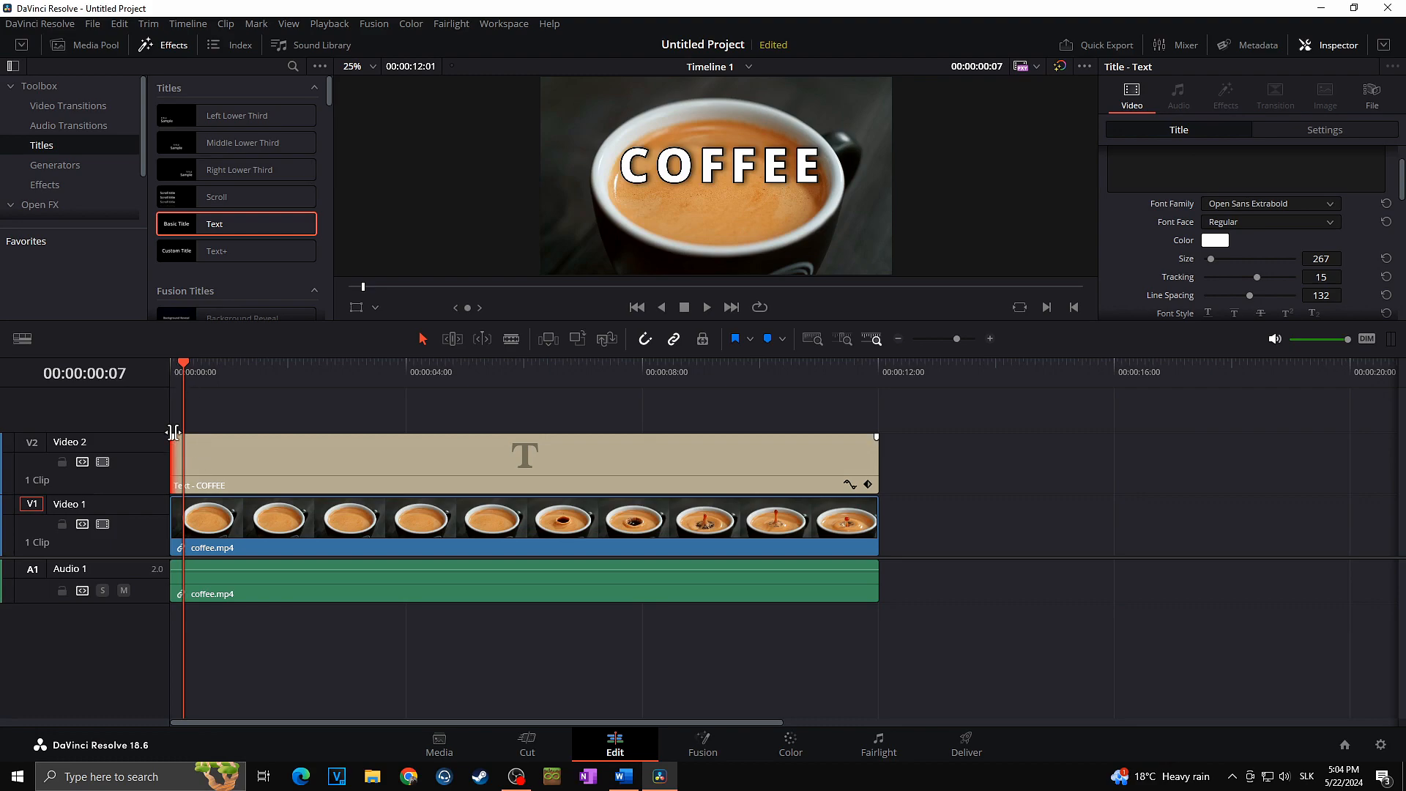
click(244, 450)
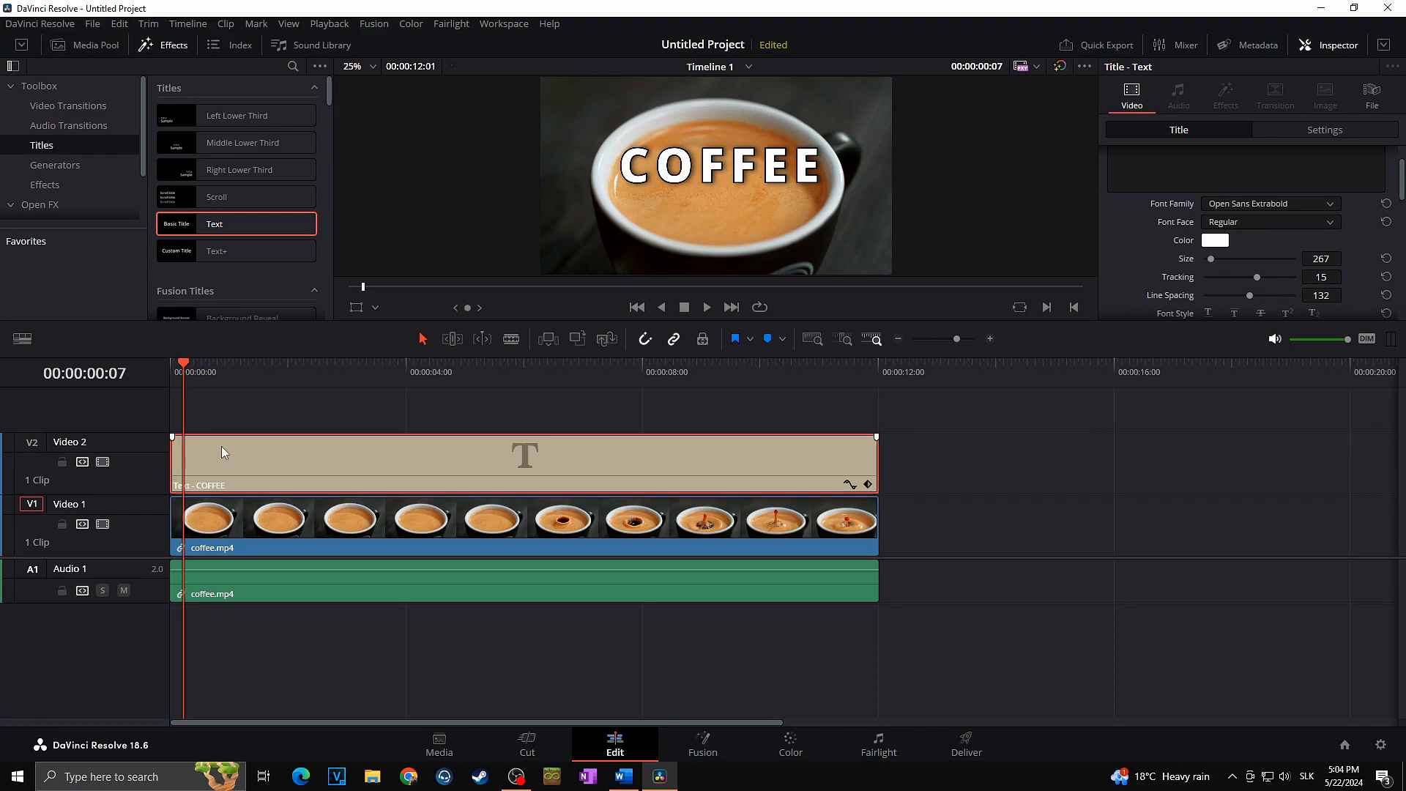
drag(172, 436, 197, 437)
click(175, 368)
key(space)
key(space)
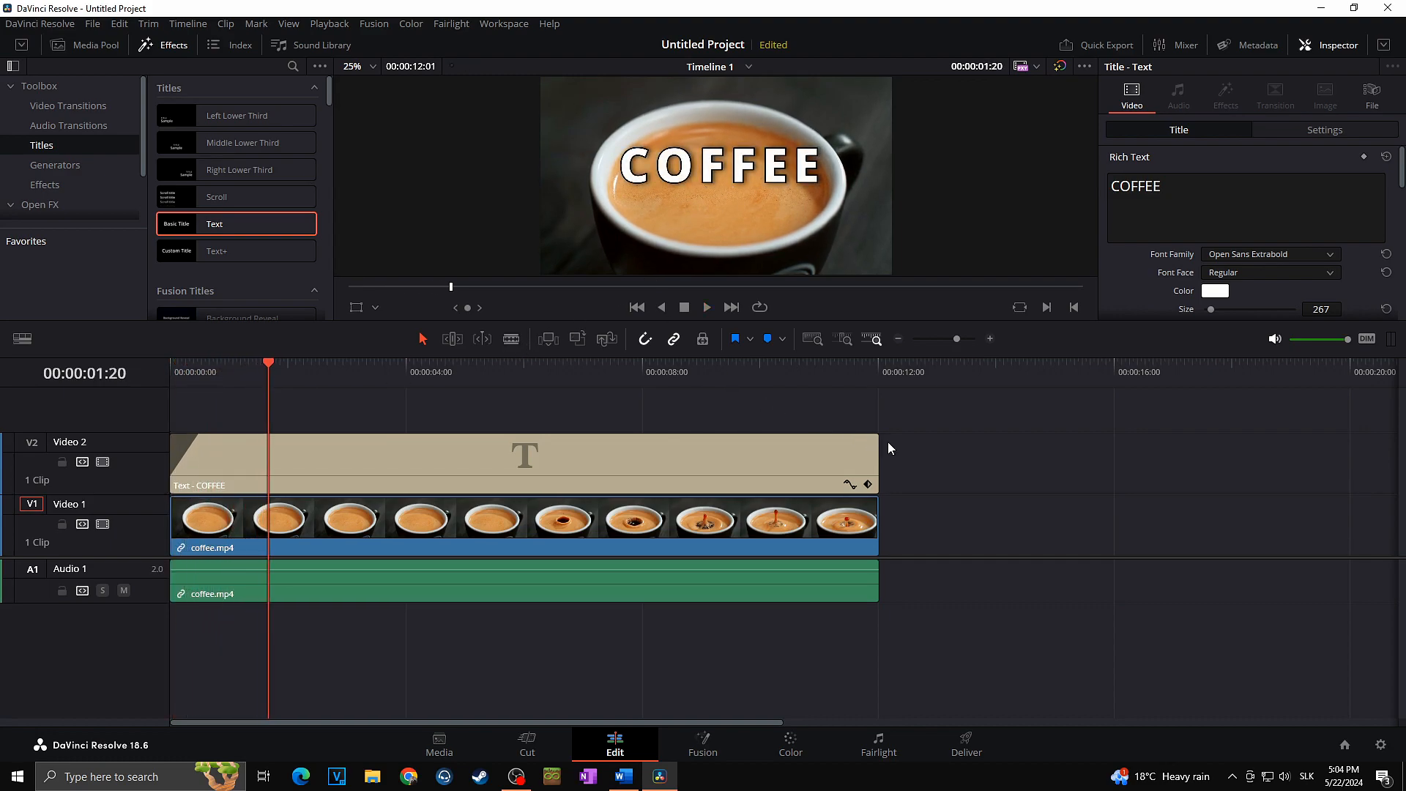
Step: Try a long fade-out at the end of the COFFEE title clip, play it back and remove the fade
mouse_move(877, 437)
drag(876, 438, 739, 437)
click(716, 369)
key(space)
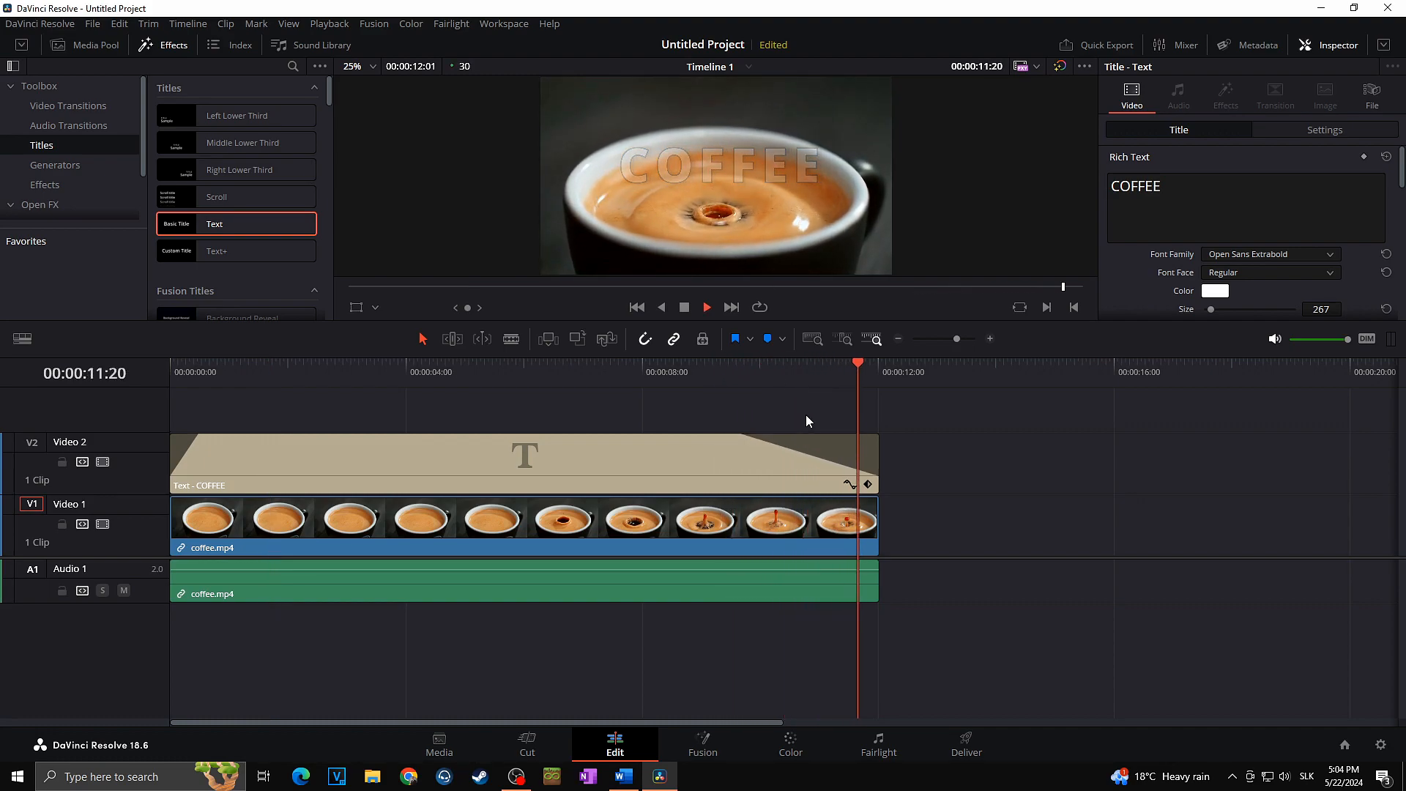
drag(742, 438, 890, 437)
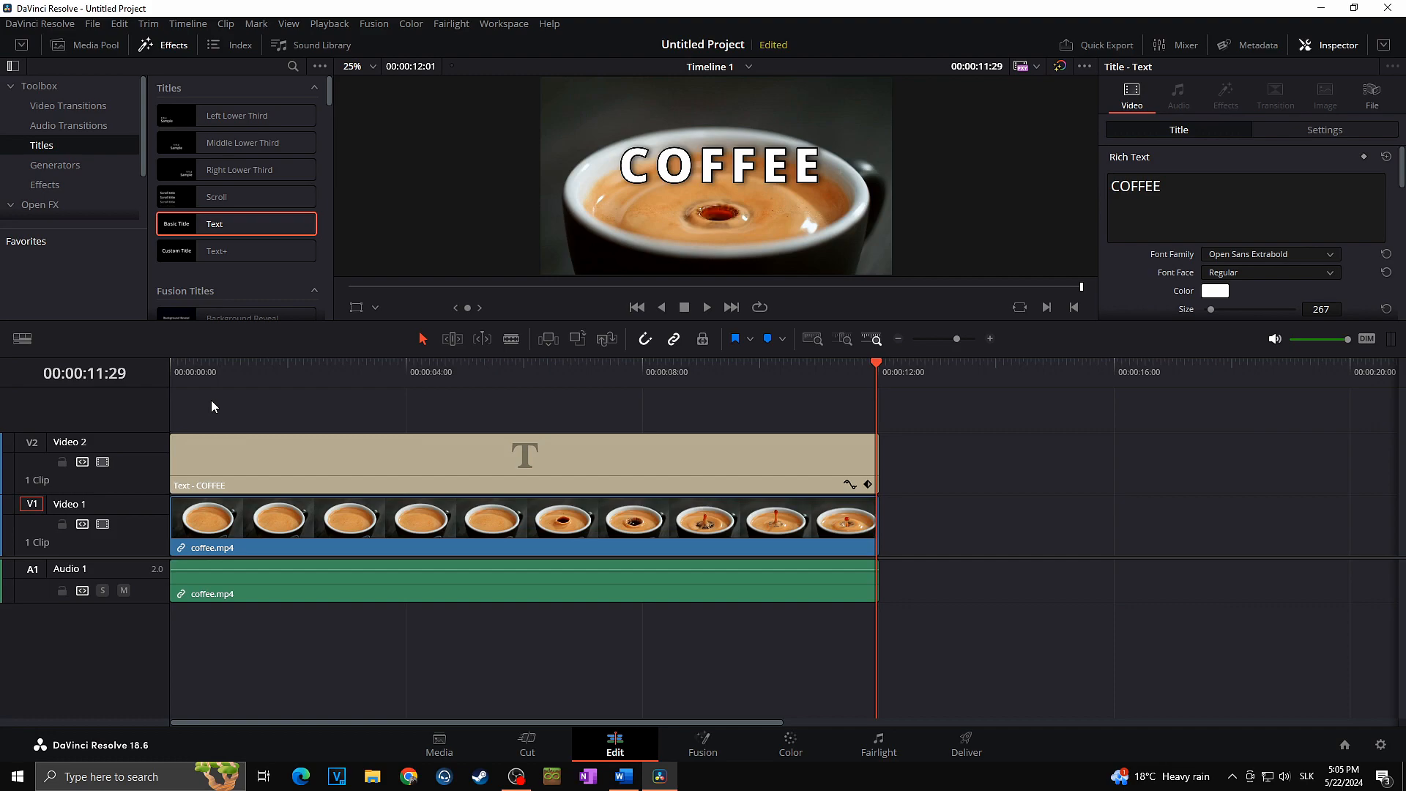
Step: Add a 2-second Push video transition to the start of the title clip and play it back
click(75, 105)
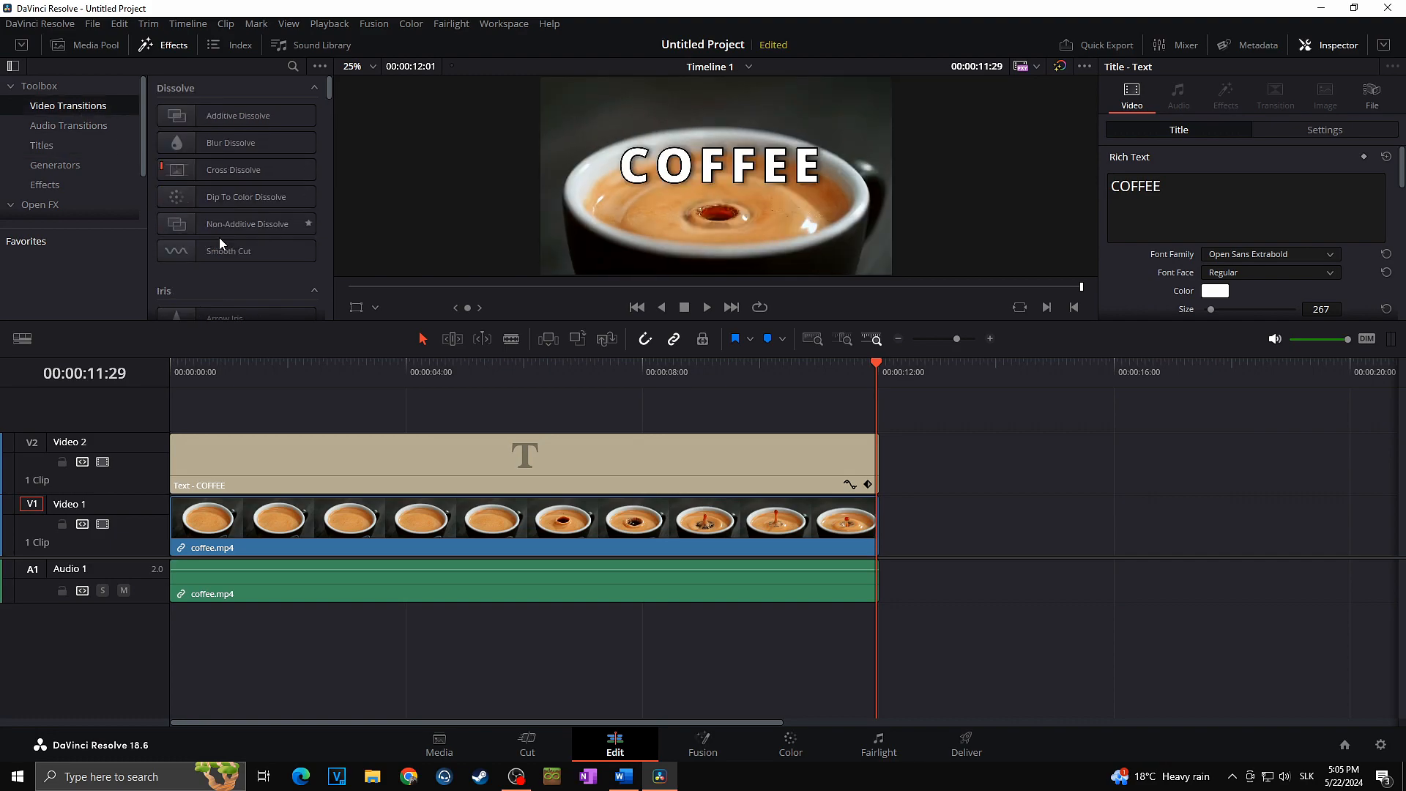
scroll(209, 245, down, 5)
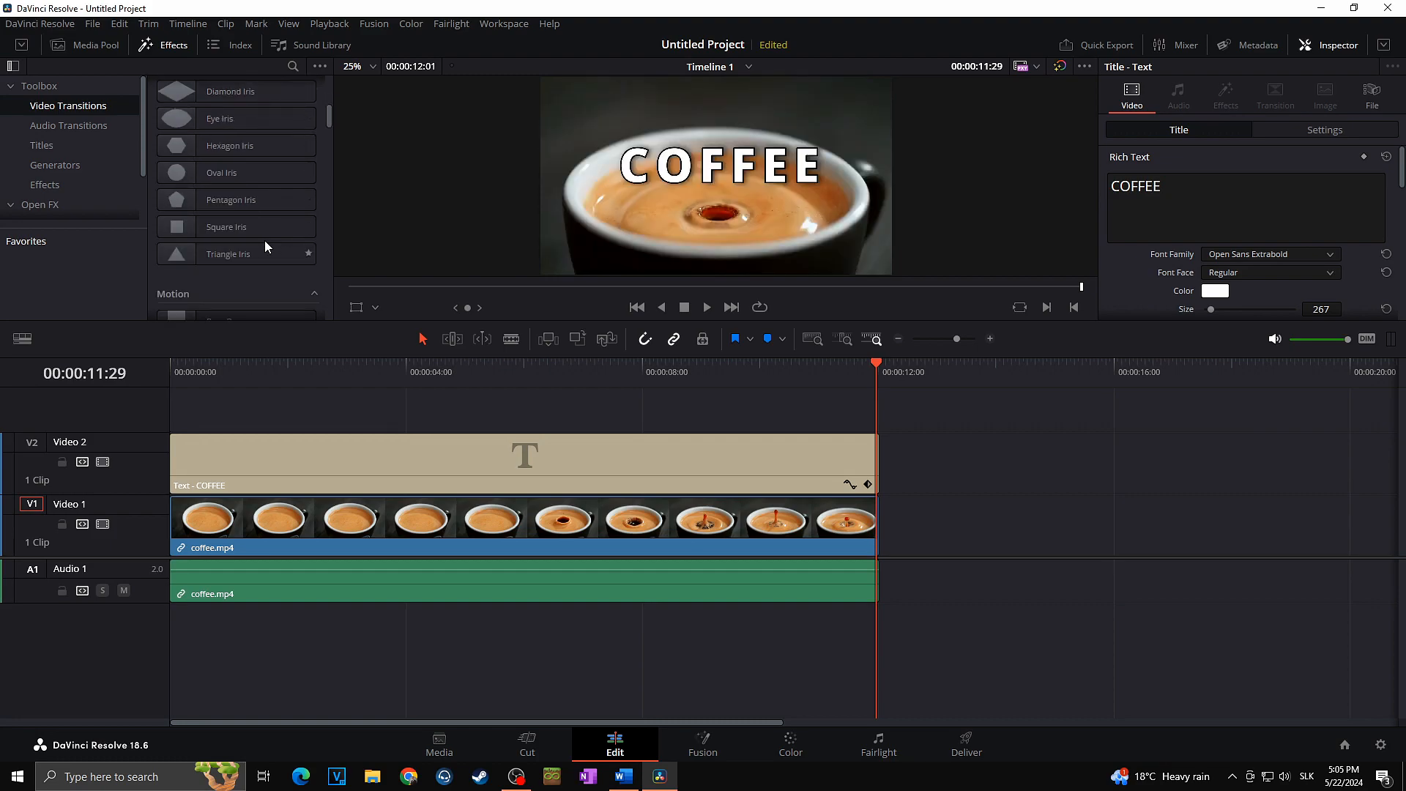
scroll(253, 243, down, 3)
click(216, 244)
drag(216, 245, 285, 458)
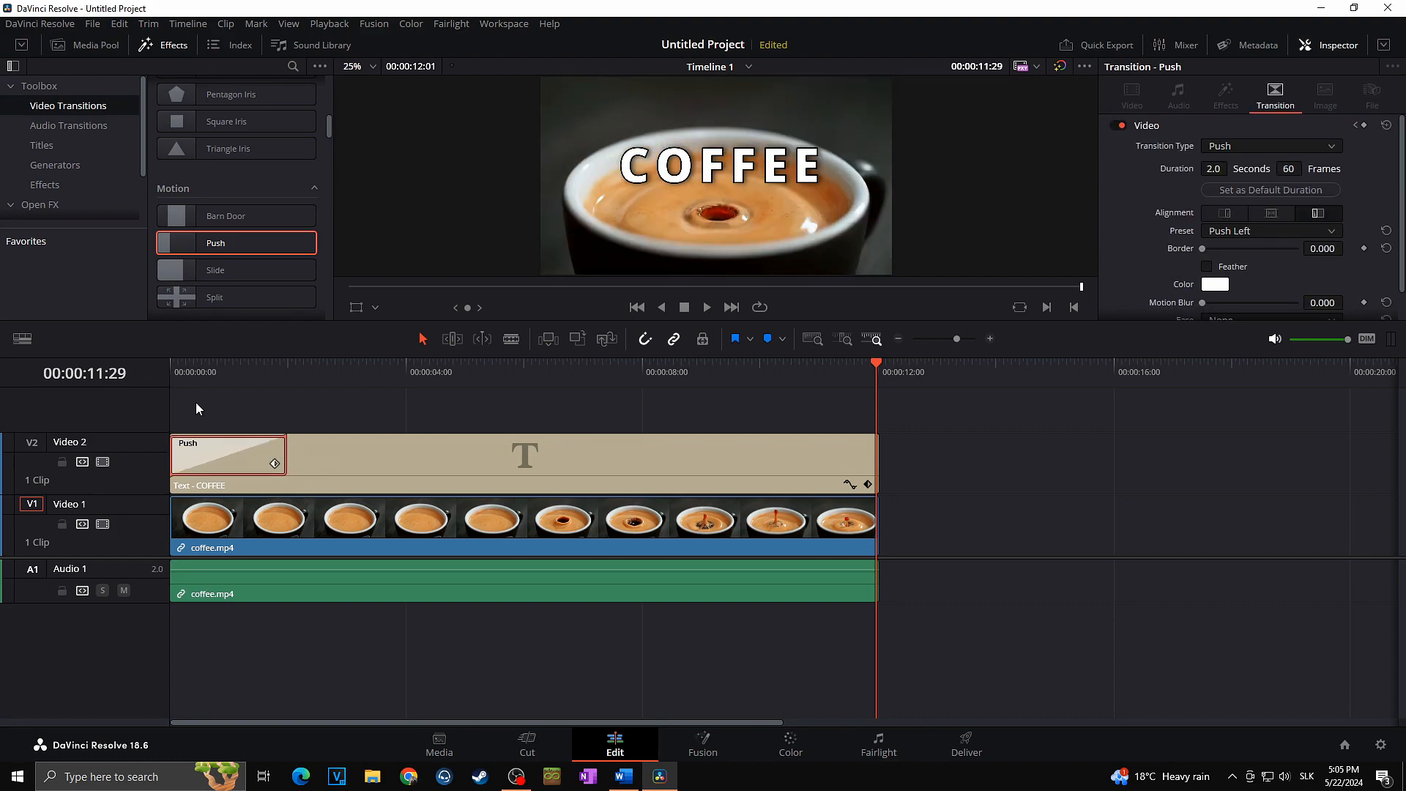
click(175, 363)
key(space)
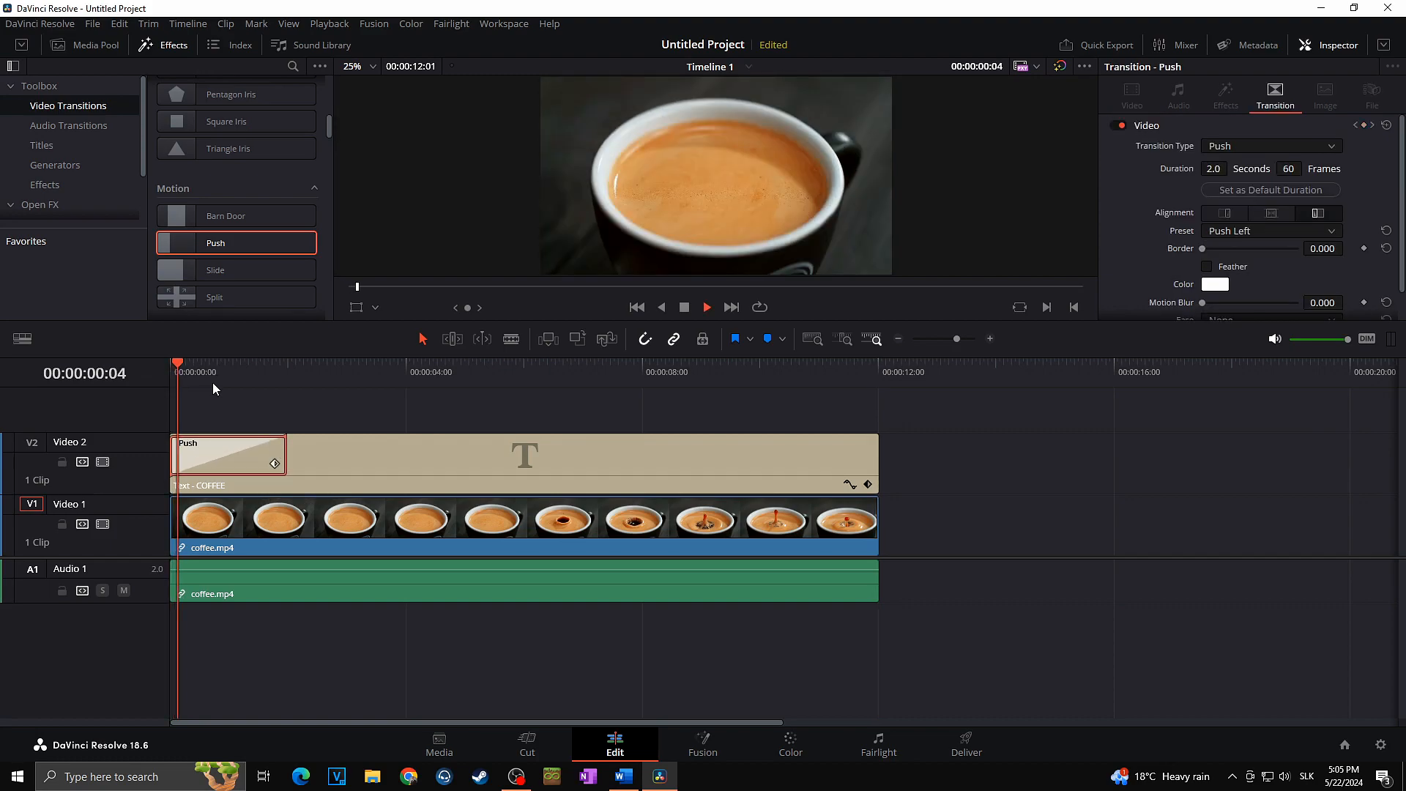
key(space)
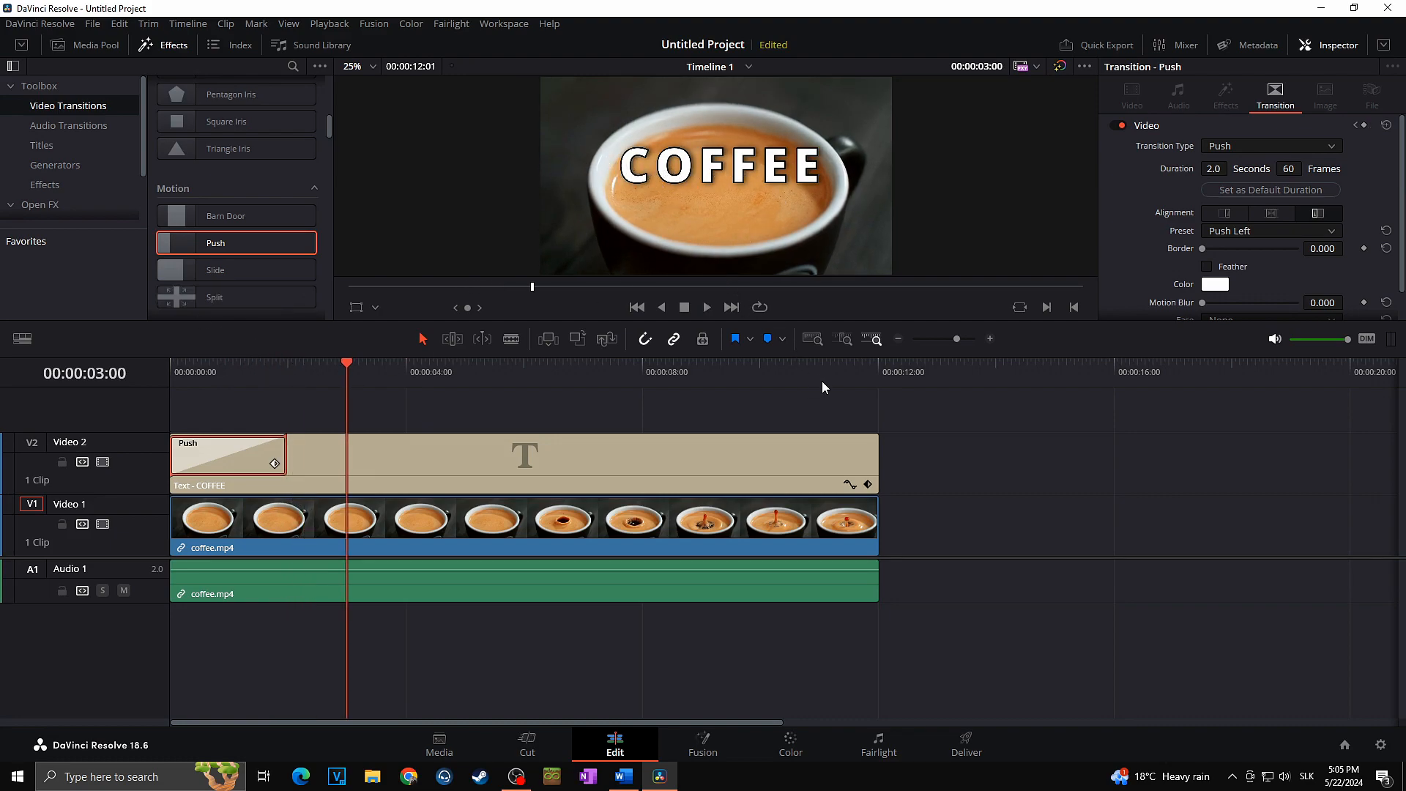
Step: Add a Triangle Left transition to the end of the title clip, lengthen it to 2.4 seconds and play it back
scroll(270, 192, down, 3)
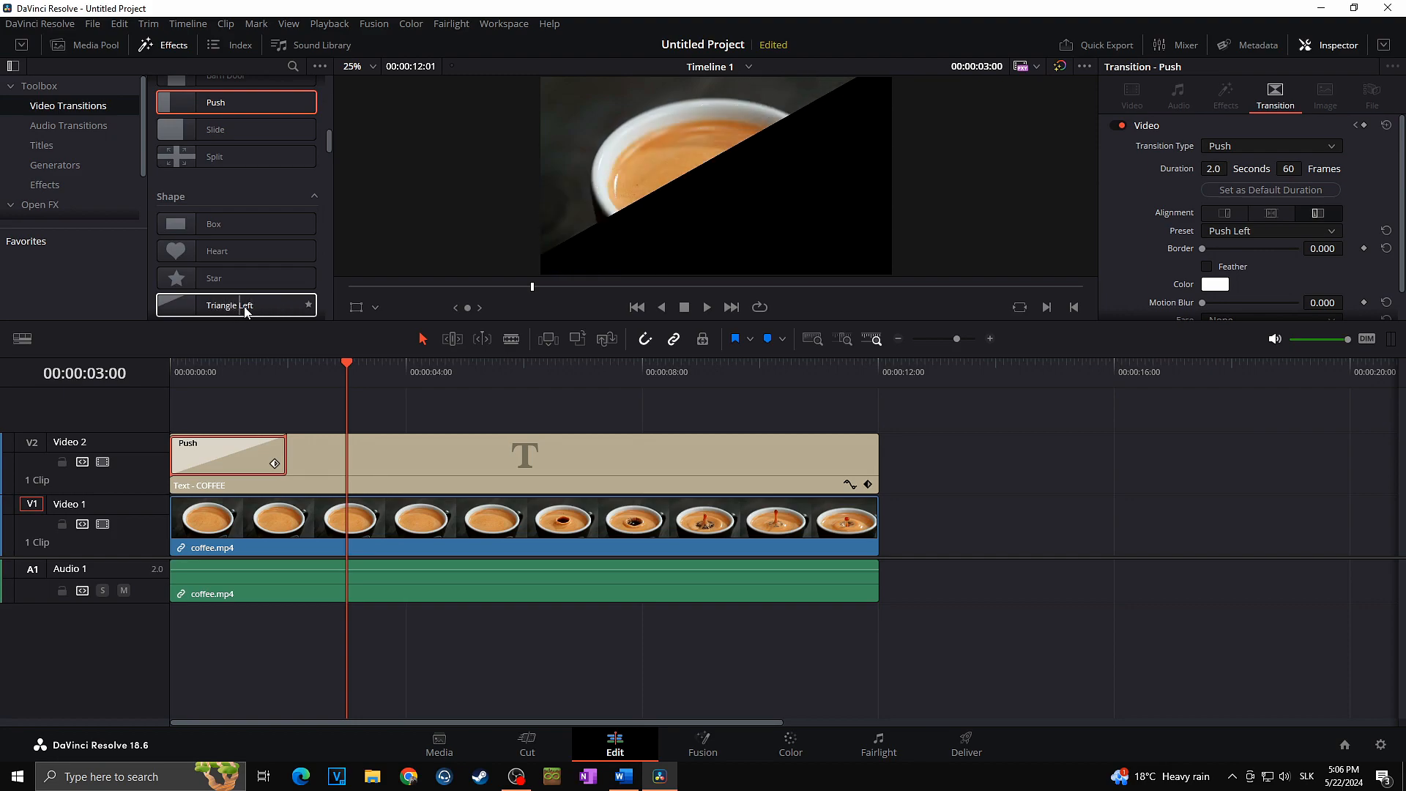
drag(219, 305, 832, 453)
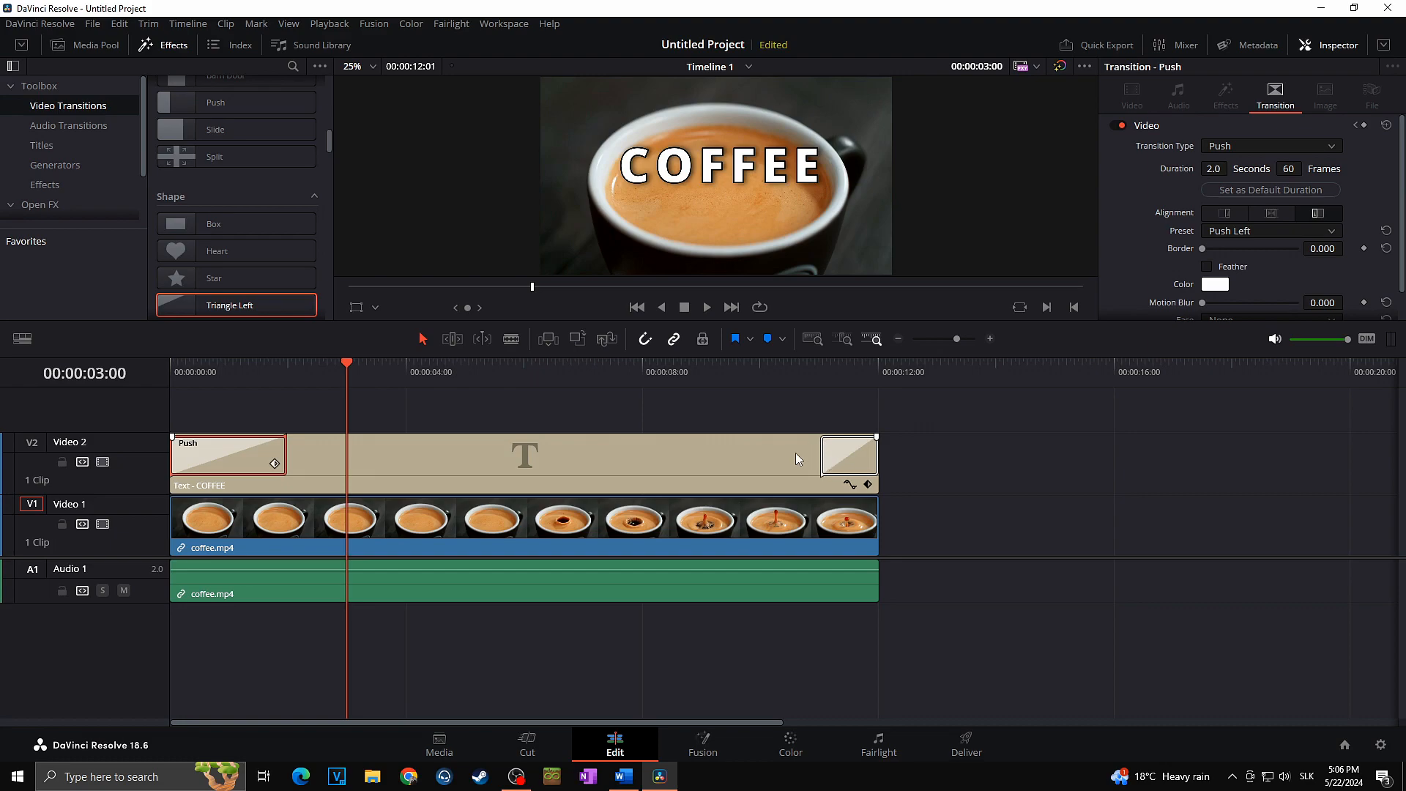
click(663, 456)
drag(822, 455, 738, 456)
click(724, 367)
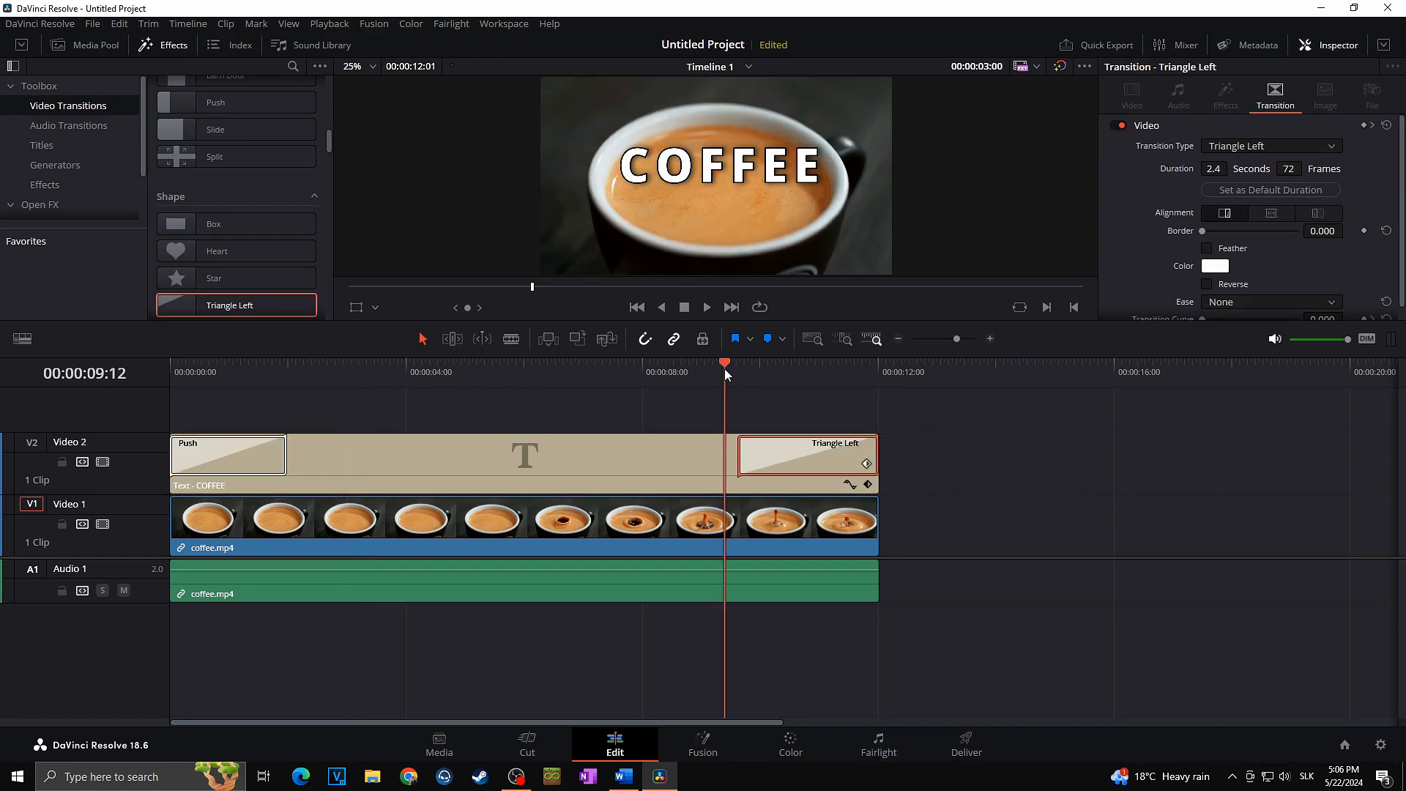
key(space)
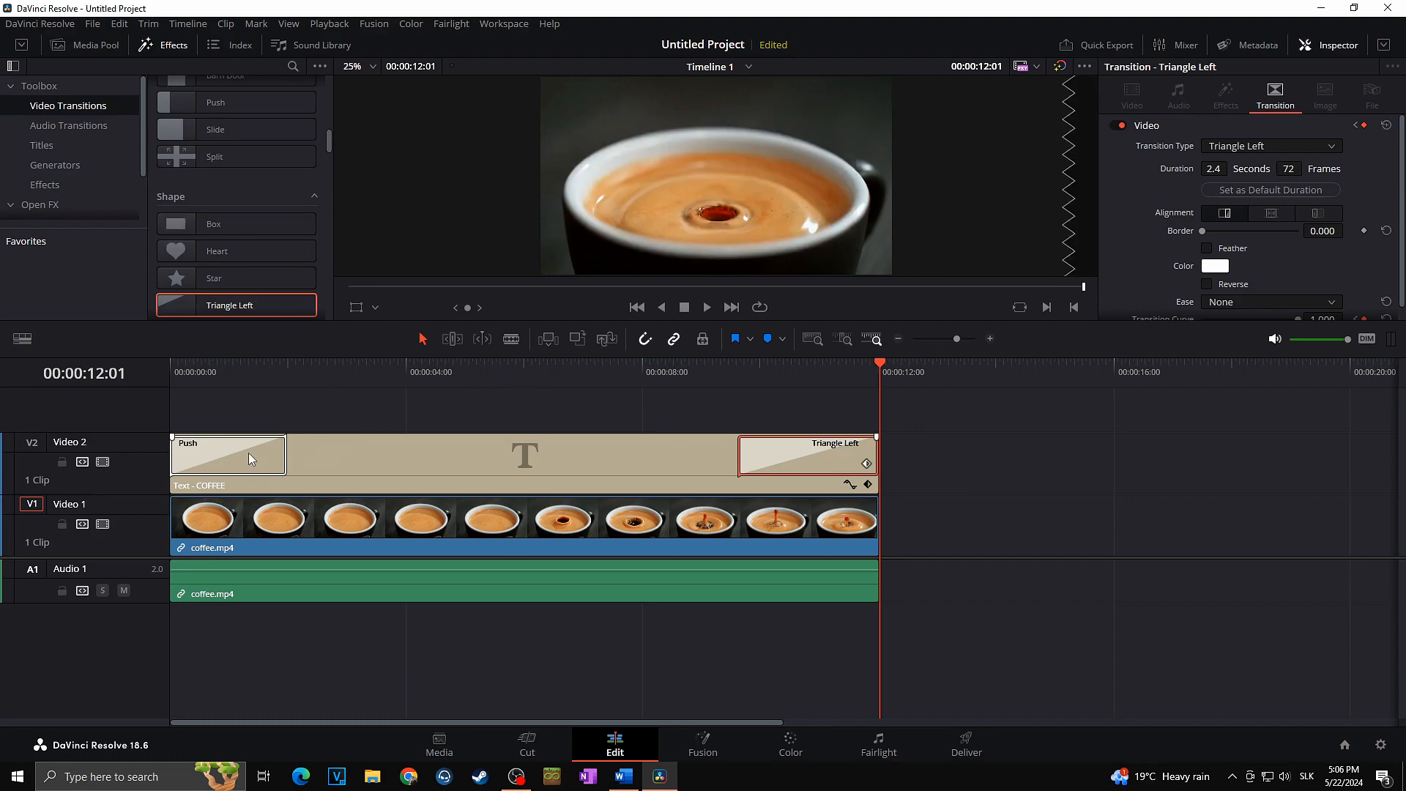
Step: Delete the Push and Triangle Left transitions from the title clip
click(284, 449)
key(Delete)
click(765, 448)
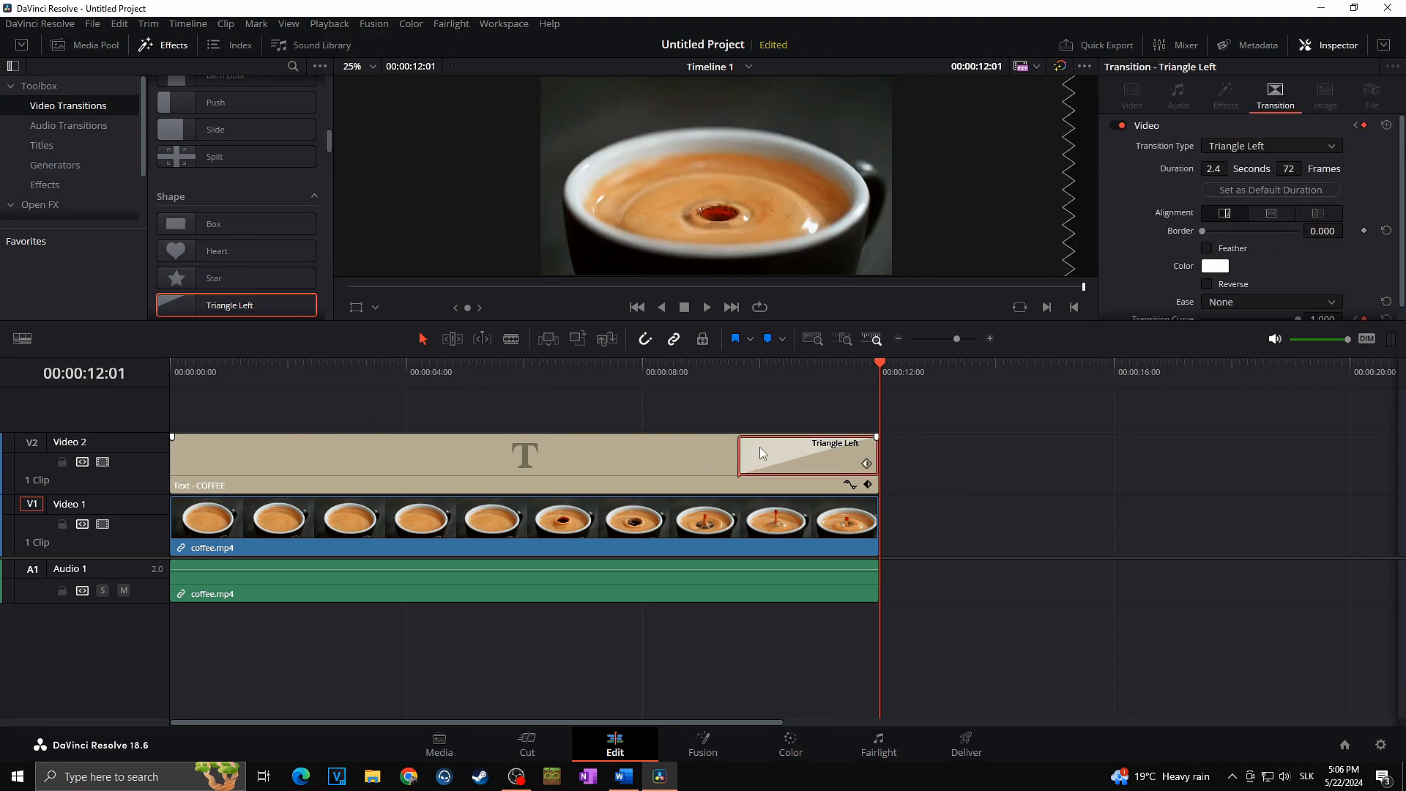
key(Delete)
click(371, 379)
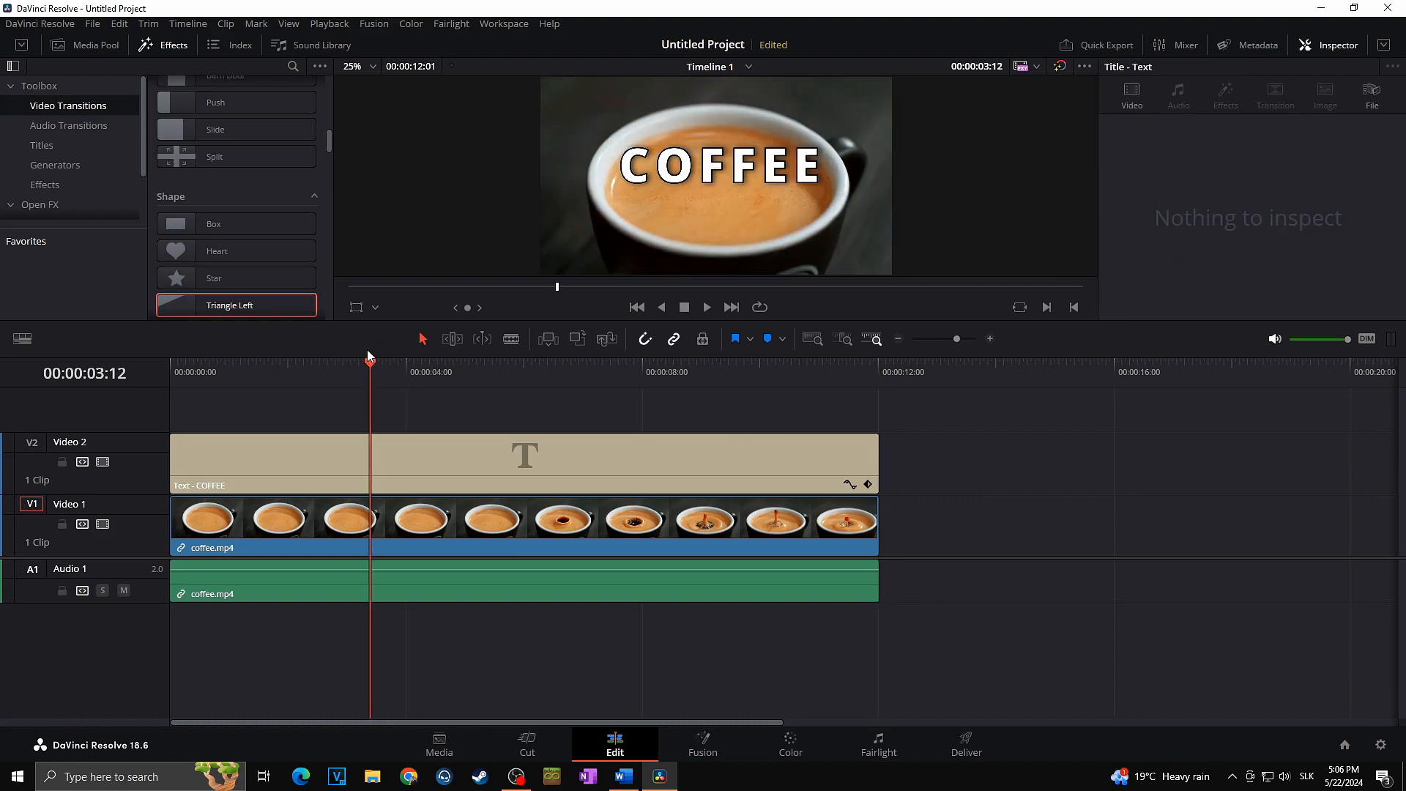
Step: Undo the deletion of the Triangle Left transition, delete it again and check the end of the title without it
key(ctrl+z)
click(828, 454)
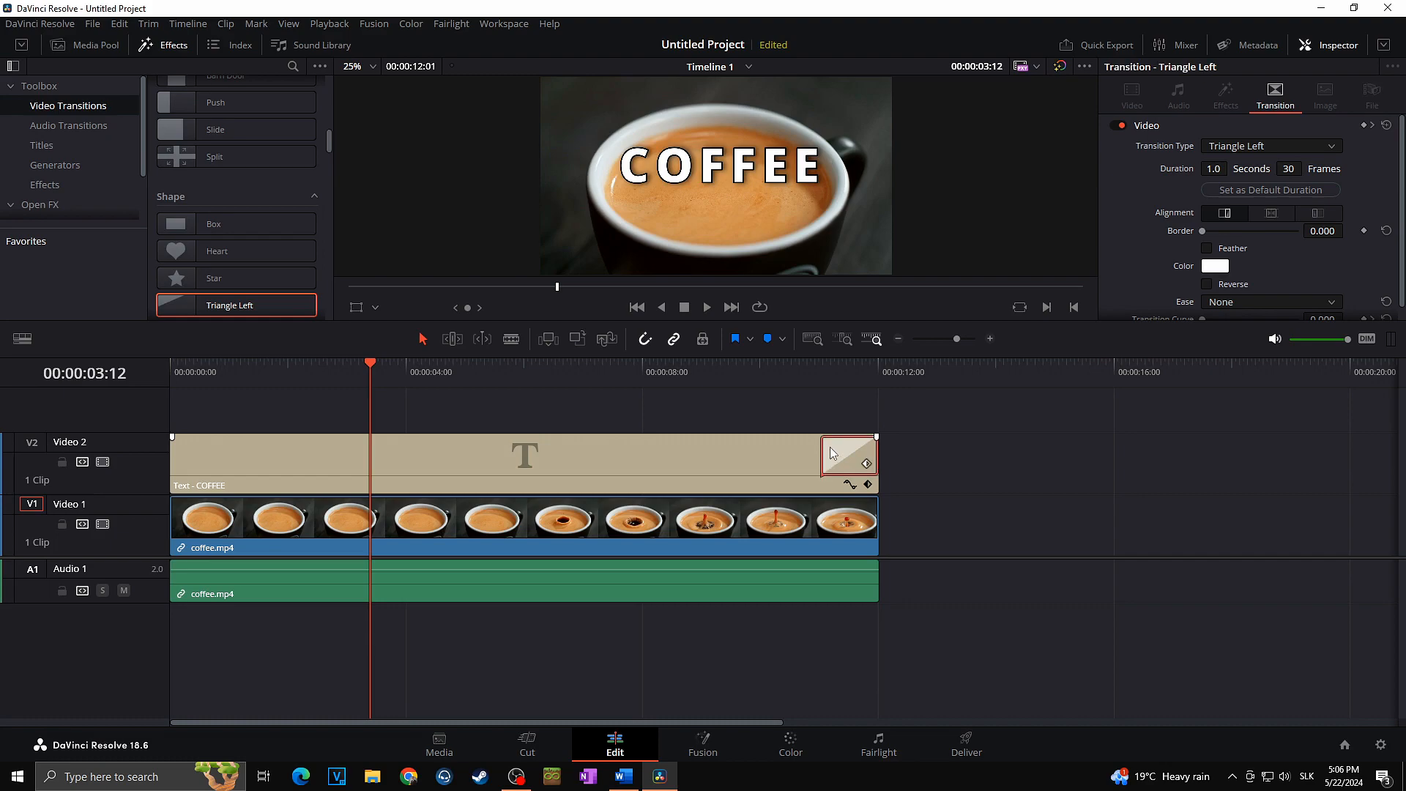
click(843, 375)
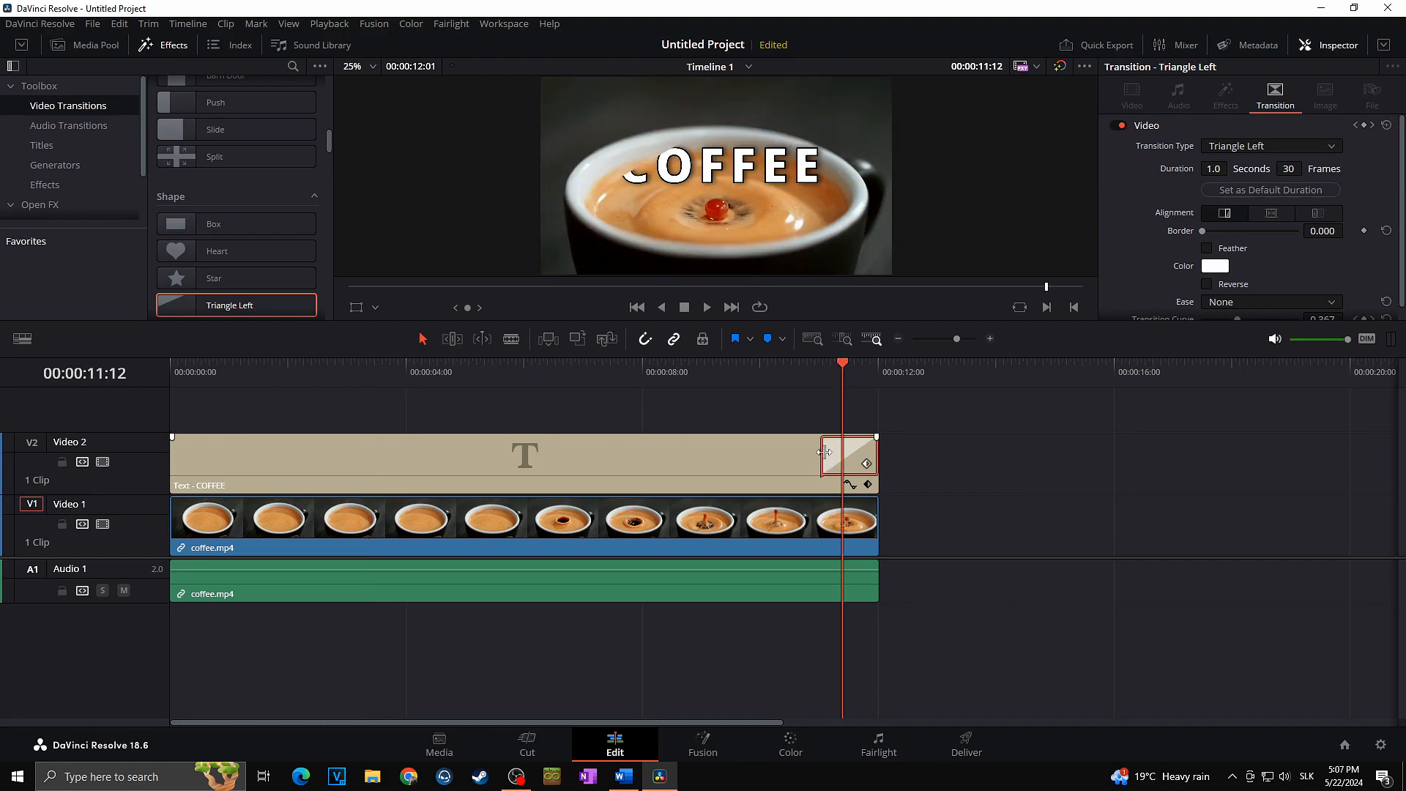
key(Delete)
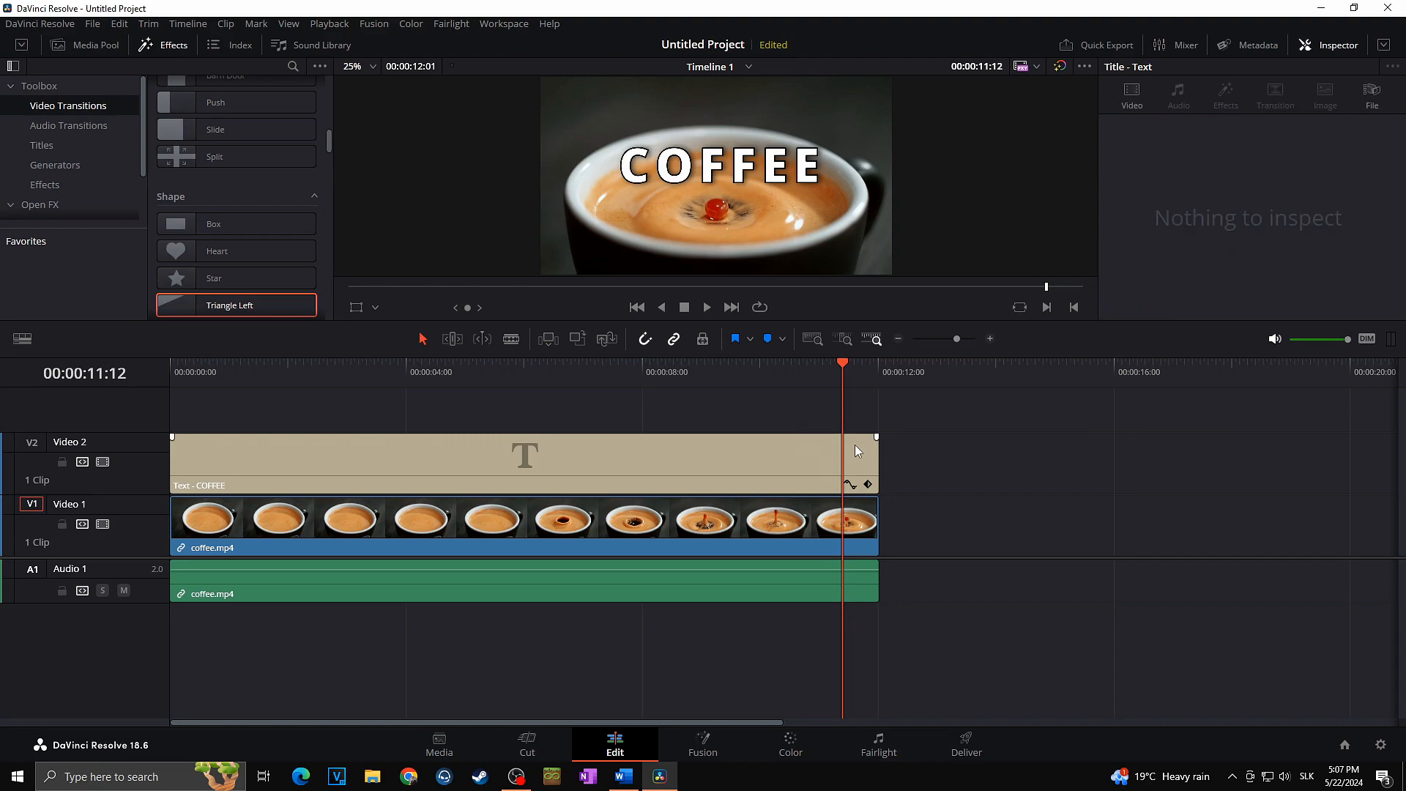
click(765, 369)
key(space)
key(space)
click(520, 375)
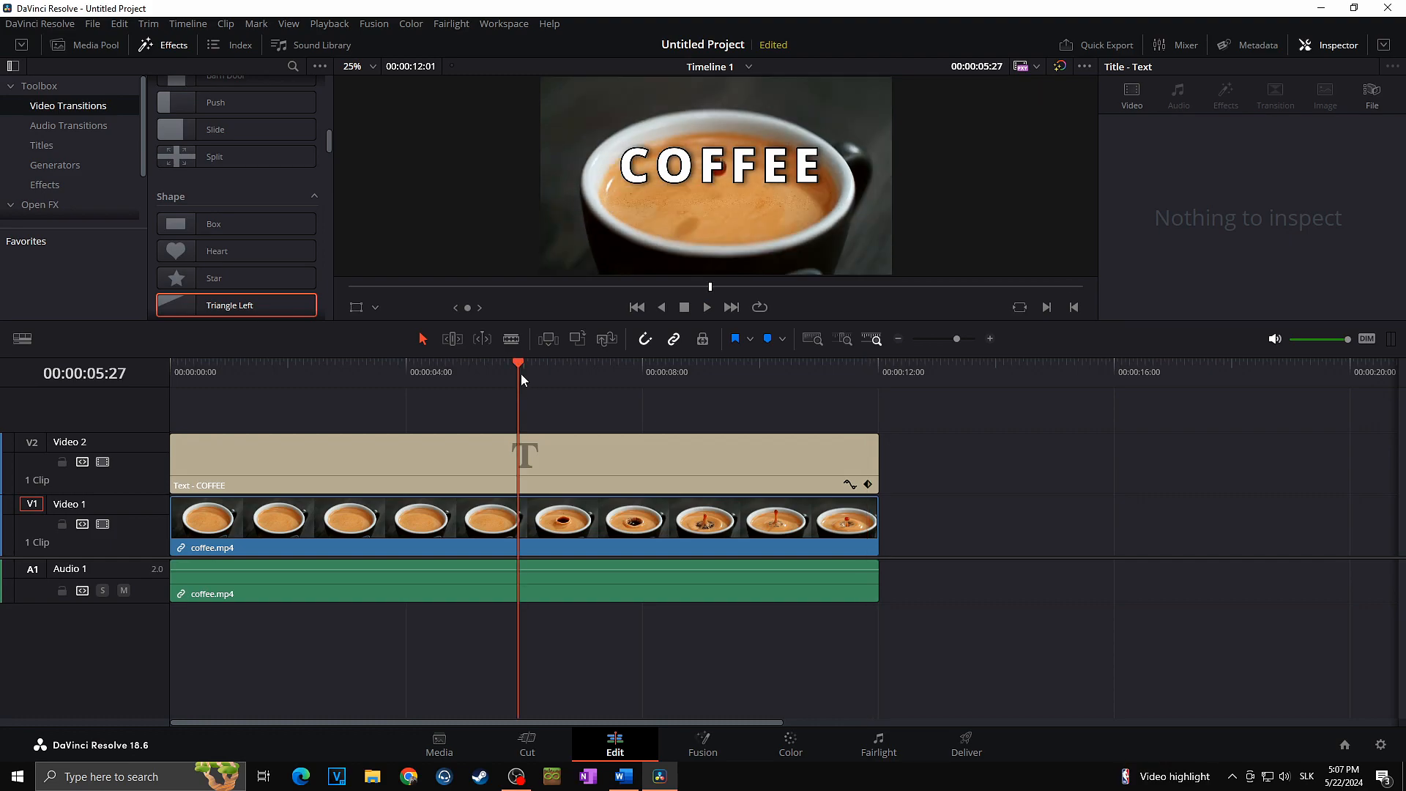
Step: Add a zoom keyframe to the COFFEE title at the start of the timeline, keeping zoom at 0.990
click(524, 449)
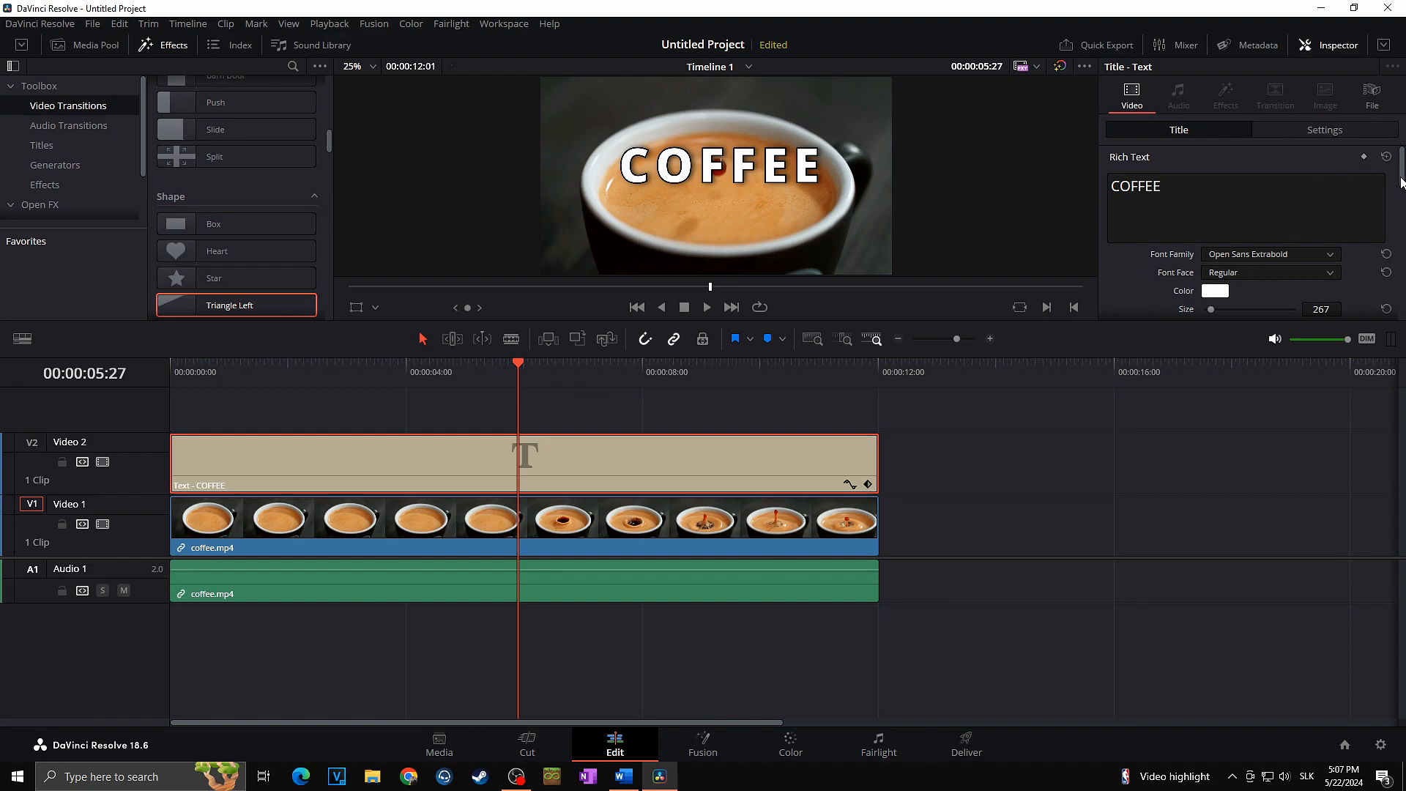
scroll(1402, 178, down, 5)
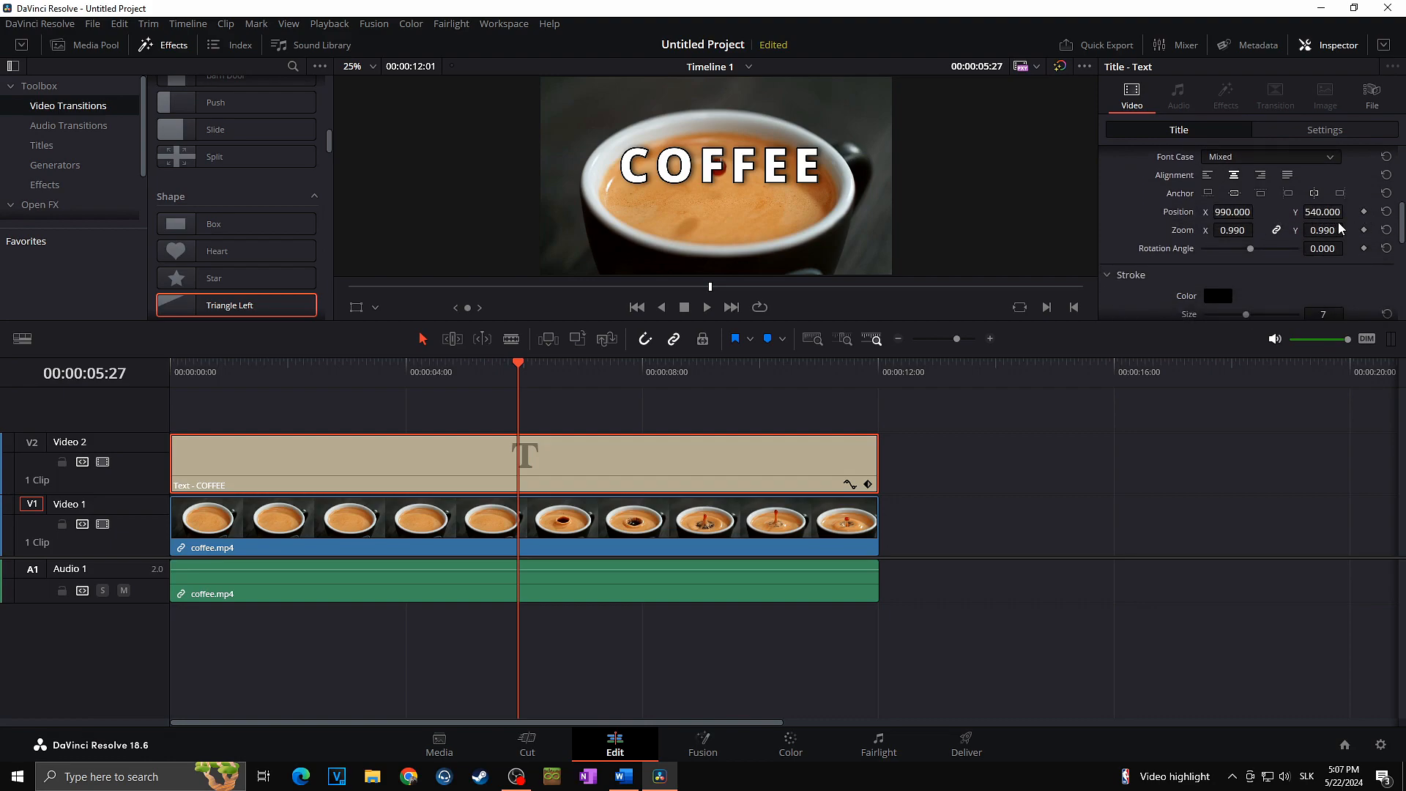
scroll(1359, 265, down, 3)
scroll(1354, 258, up, 3)
click(182, 377)
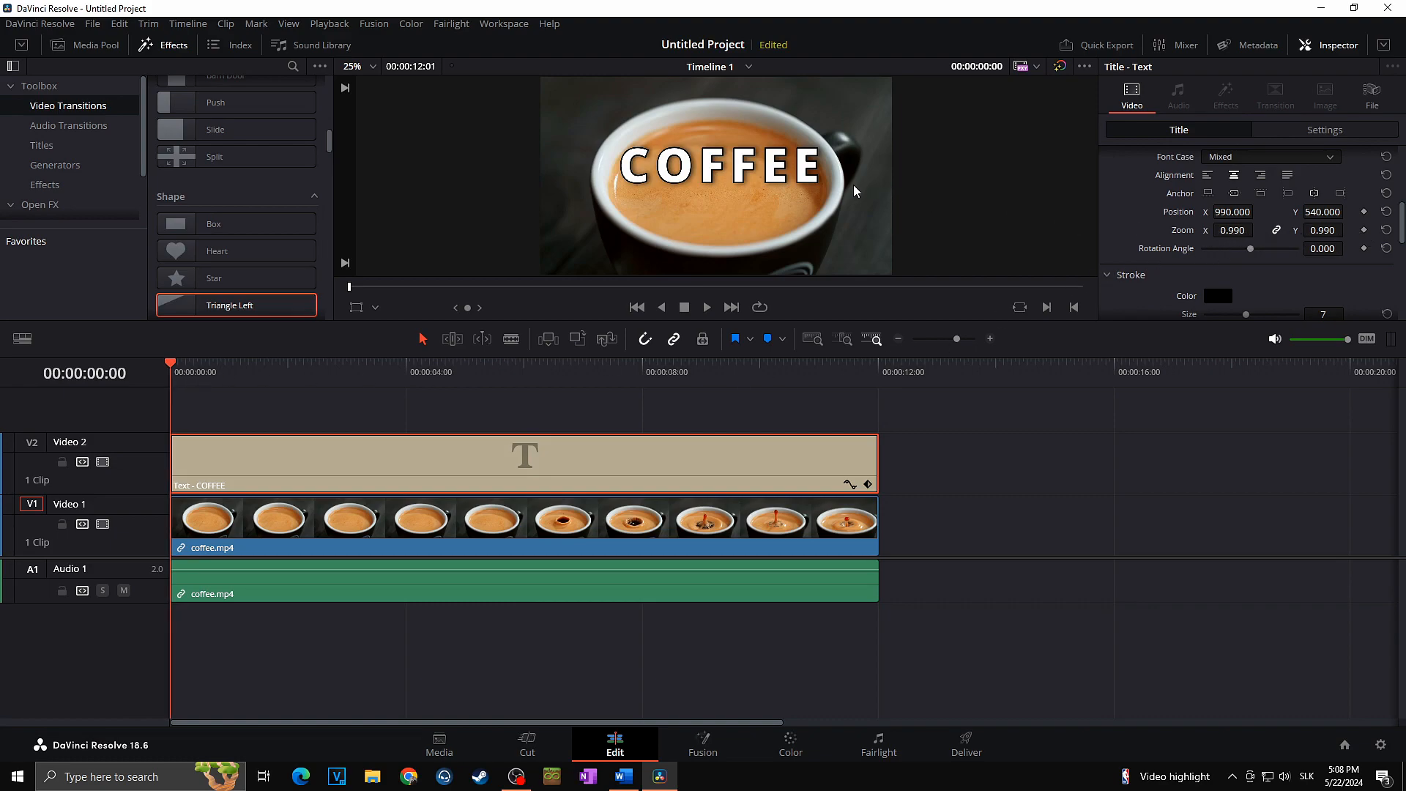
click(1364, 231)
Step: Keyframe the title's zoom to 1.640 at 00:00:06:02 and to 0.250 at 00:00:11:19
click(528, 378)
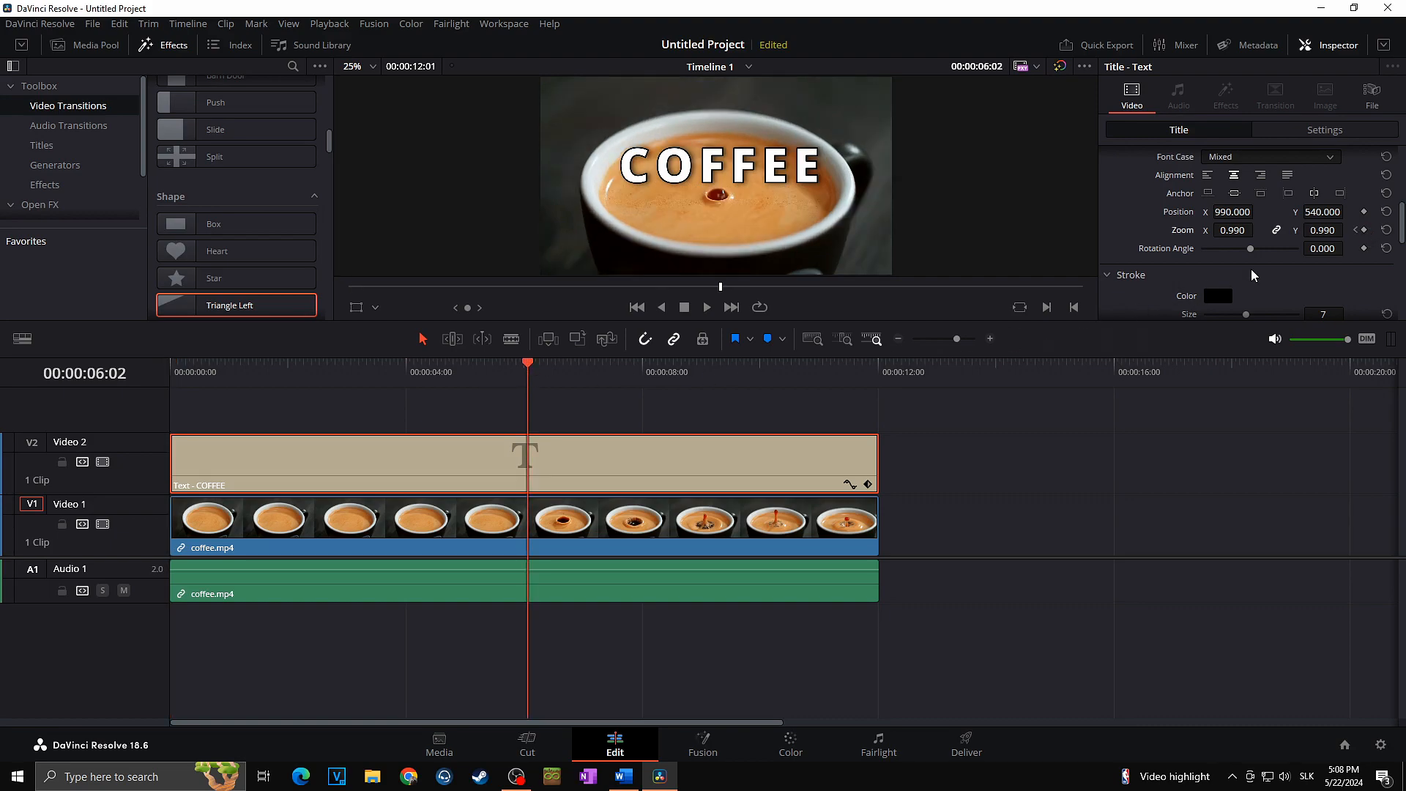
drag(1227, 230, 1257, 230)
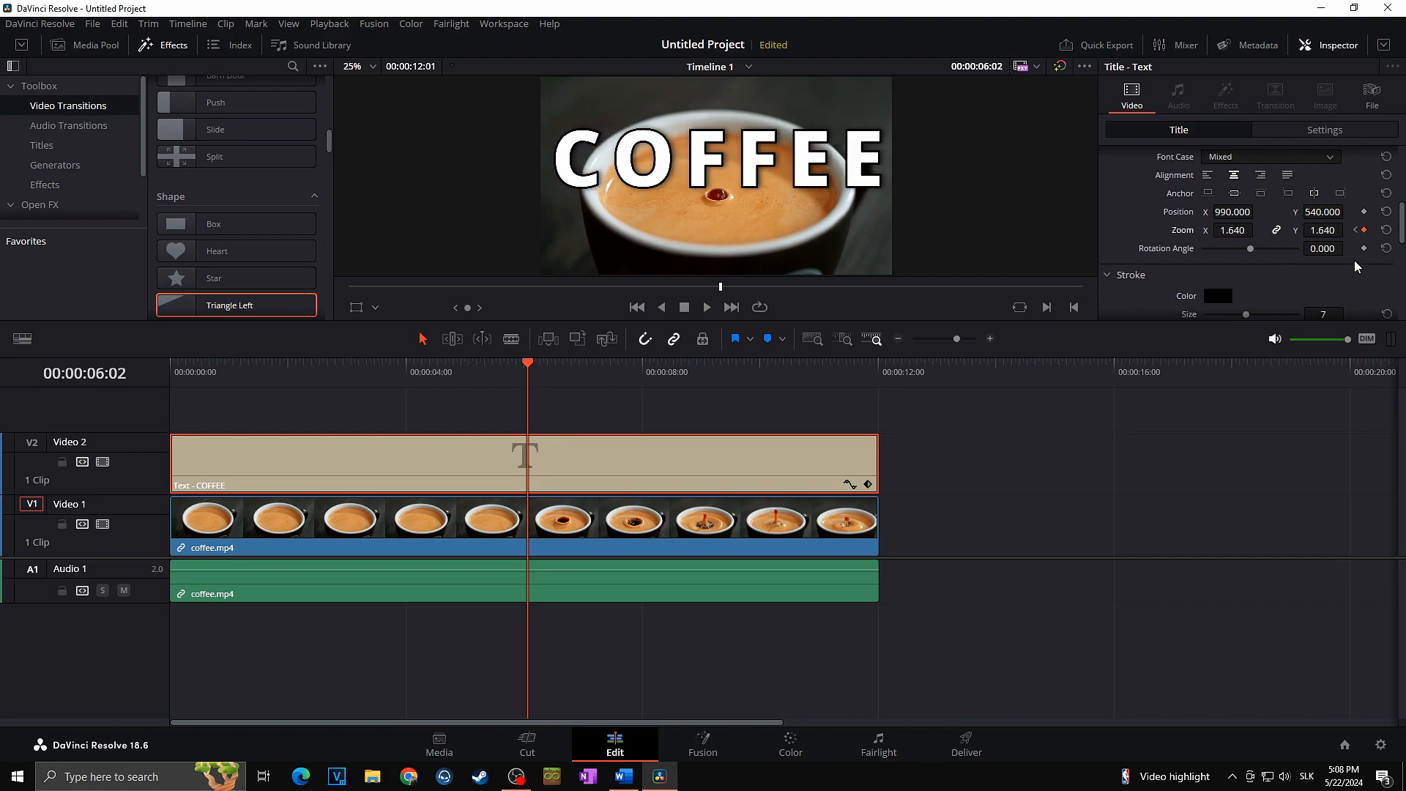
click(858, 375)
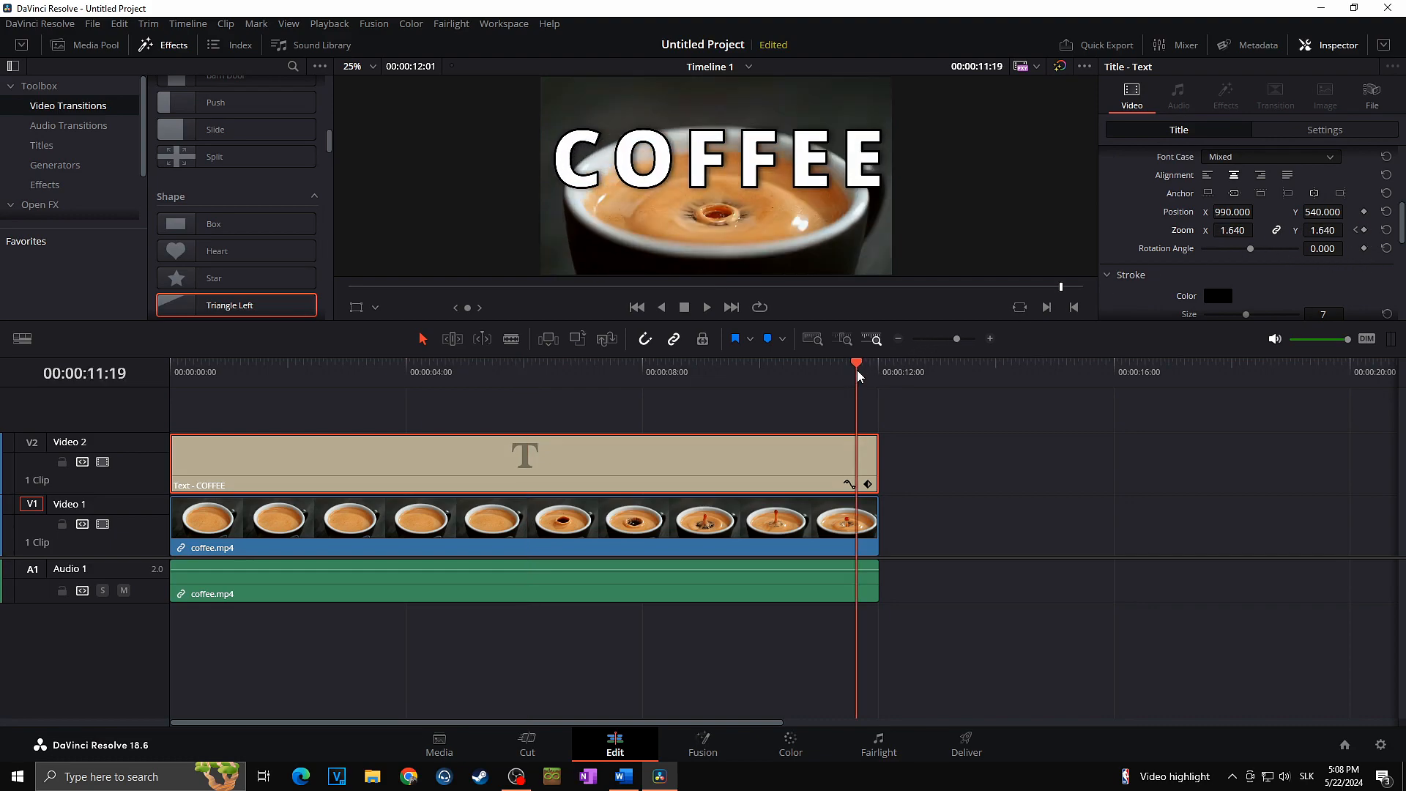
drag(1234, 230, 1132, 230)
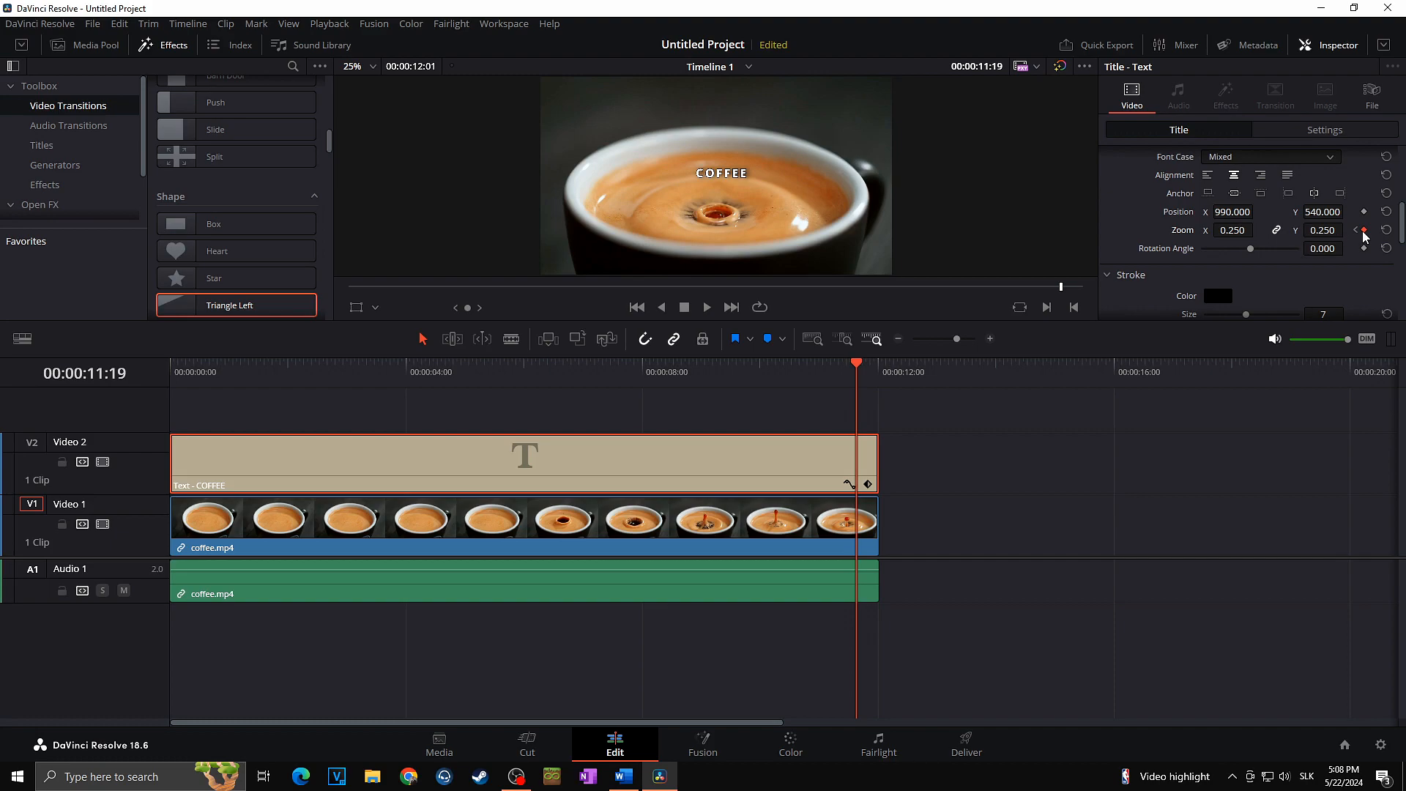
Step: Show the title clip's keyframes on the timeline, check the zoom at each one and play the animation from the start
click(869, 486)
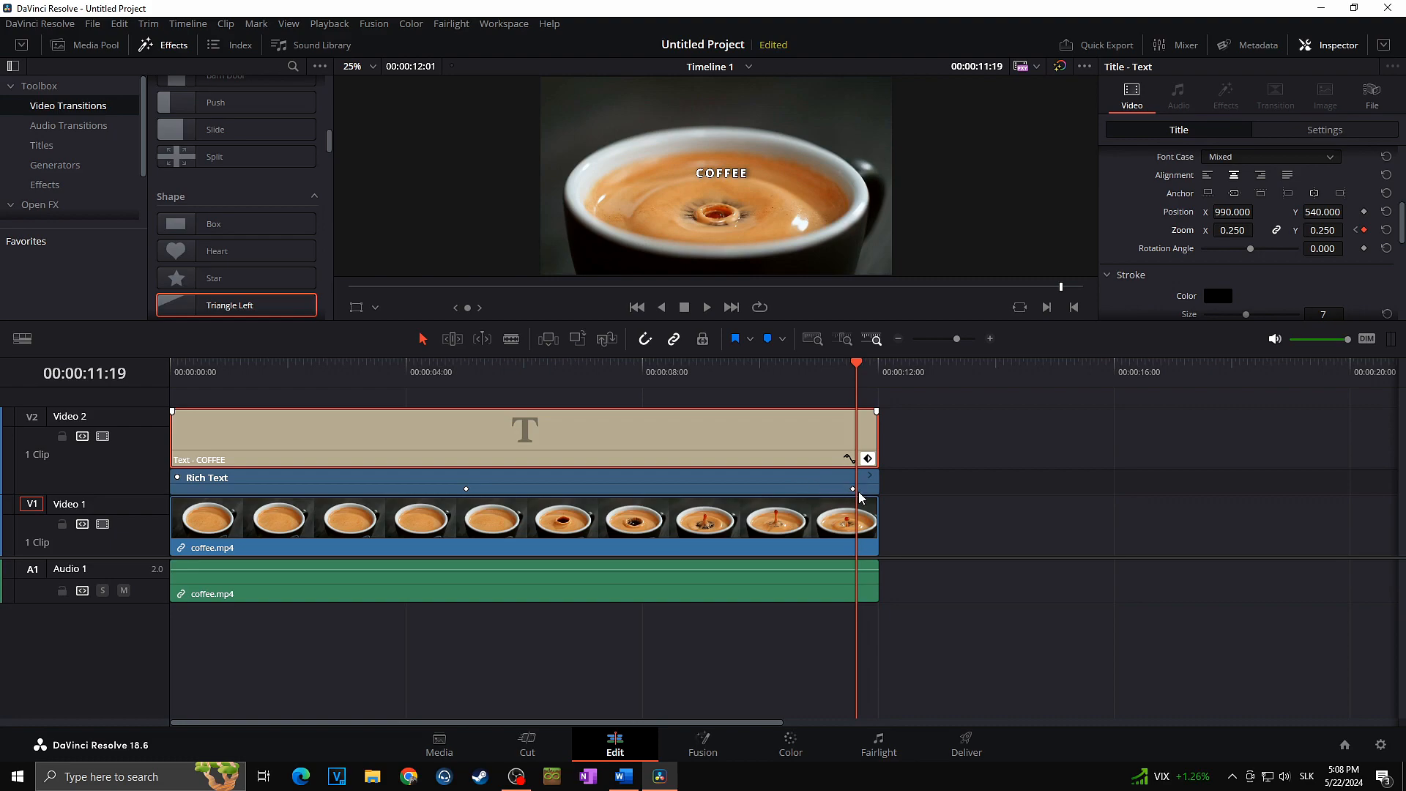
key(Home)
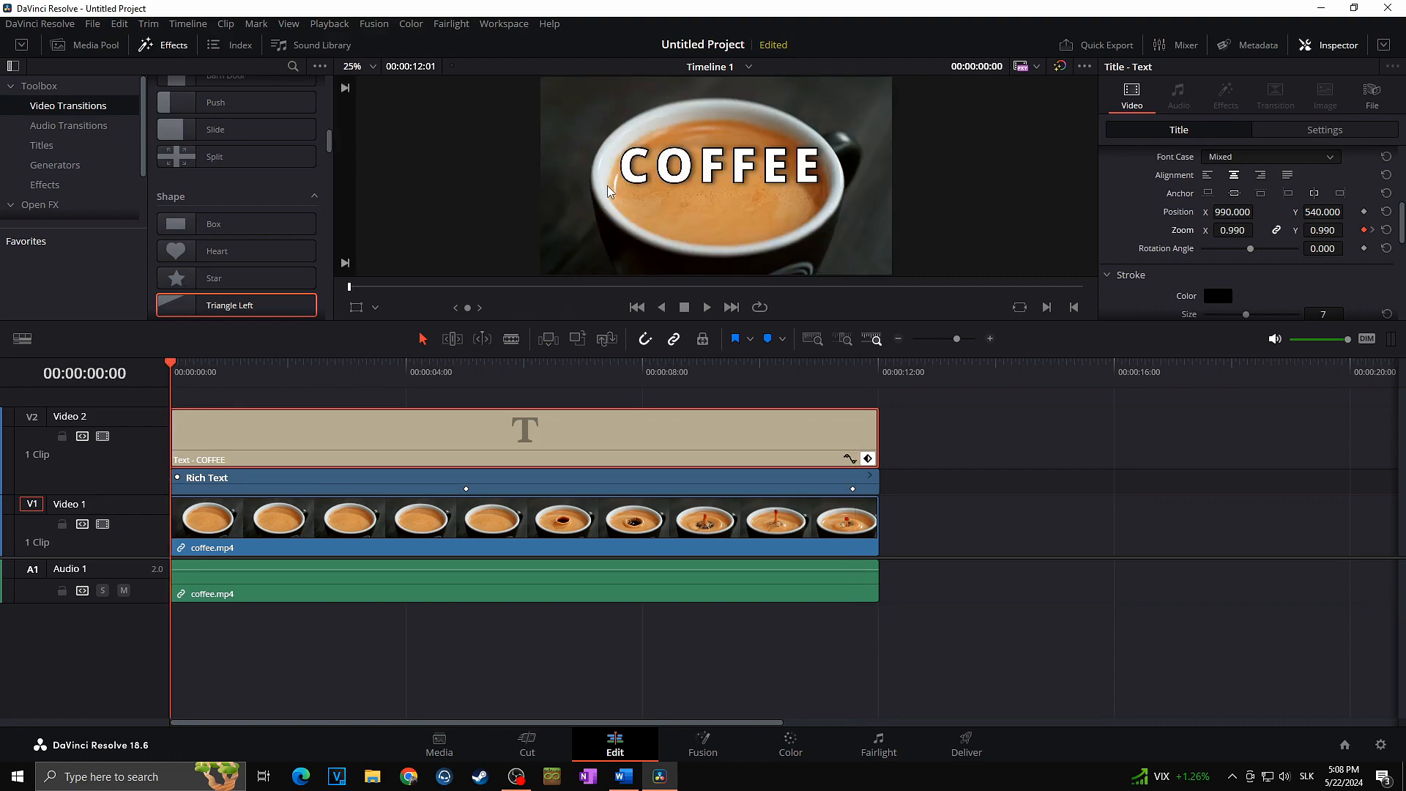
click(471, 374)
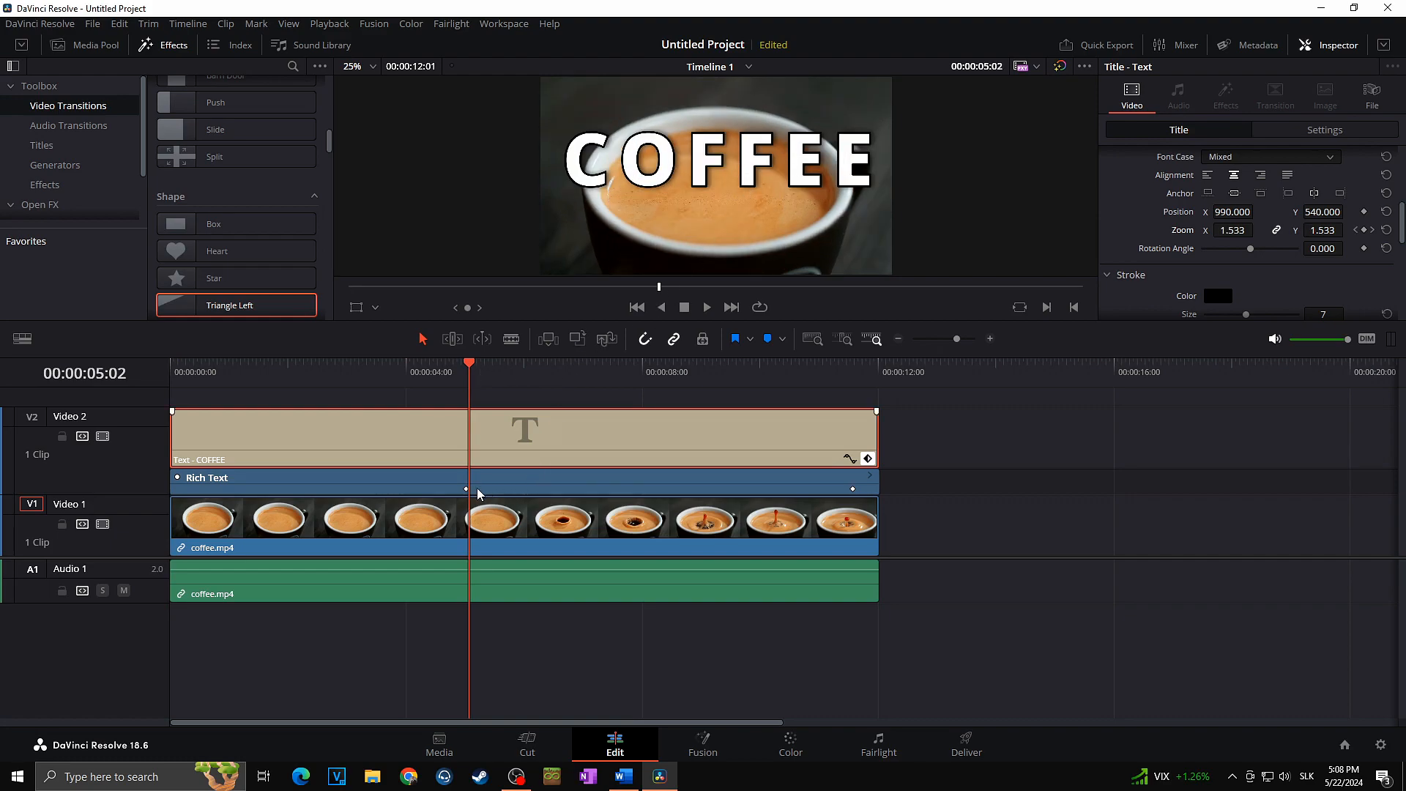
click(854, 366)
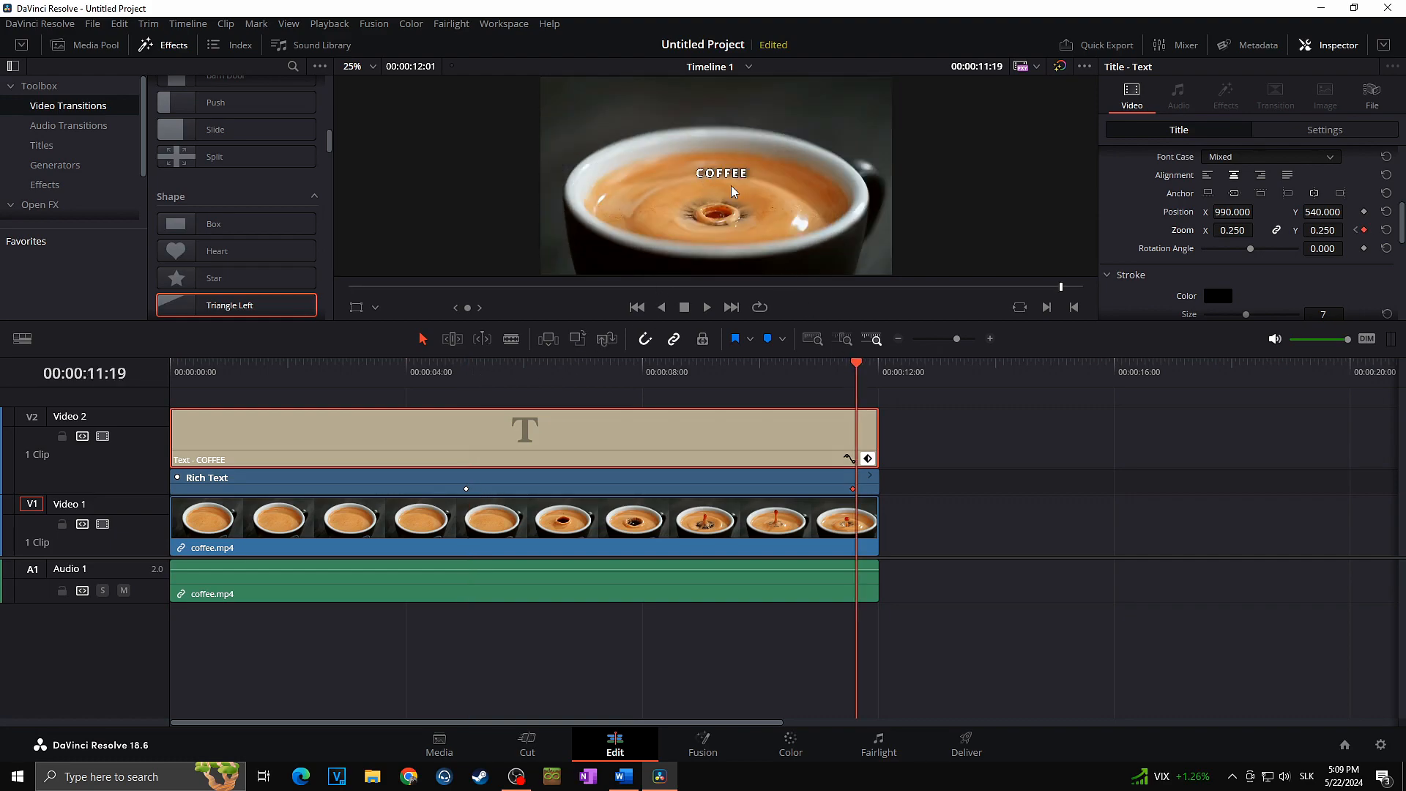
key(Home)
key(space)
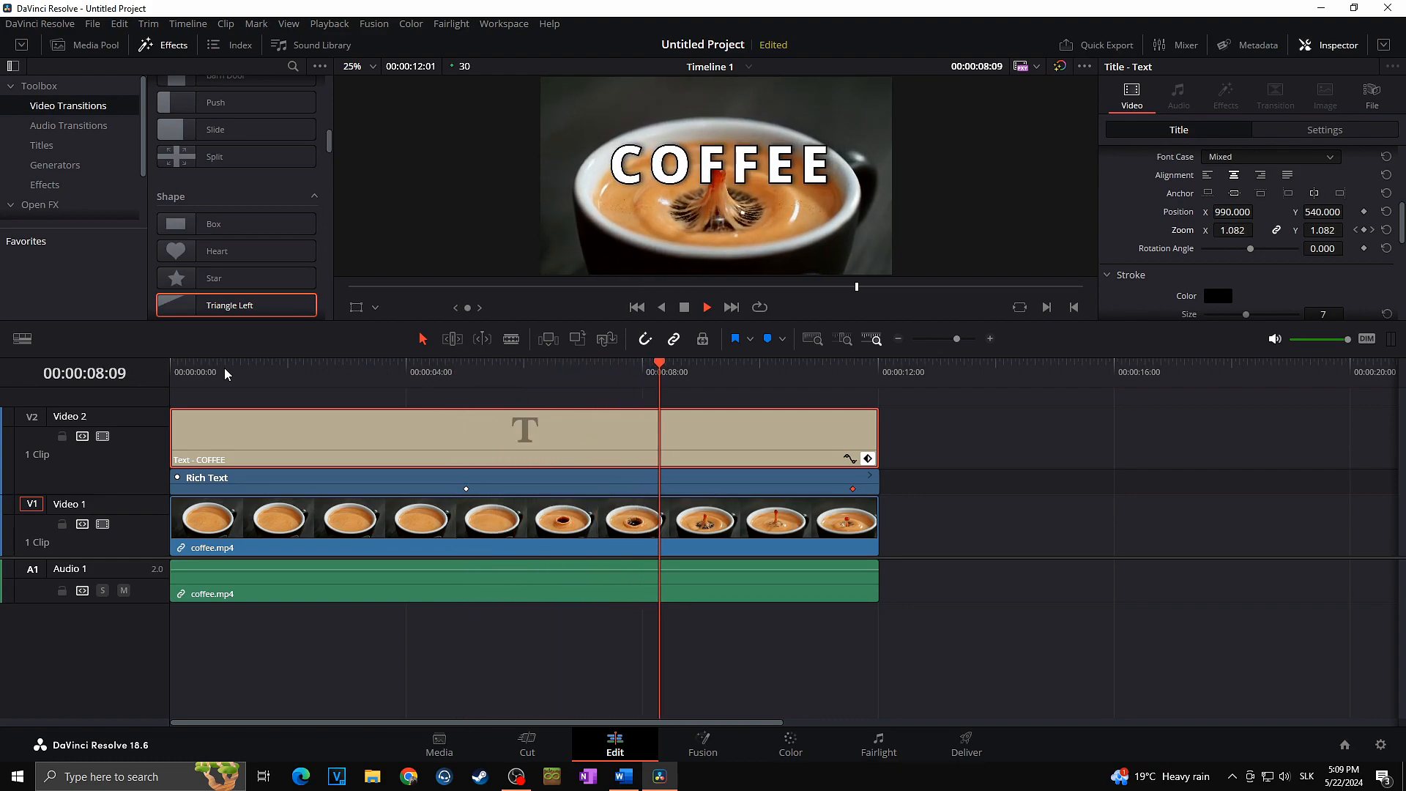
key(space)
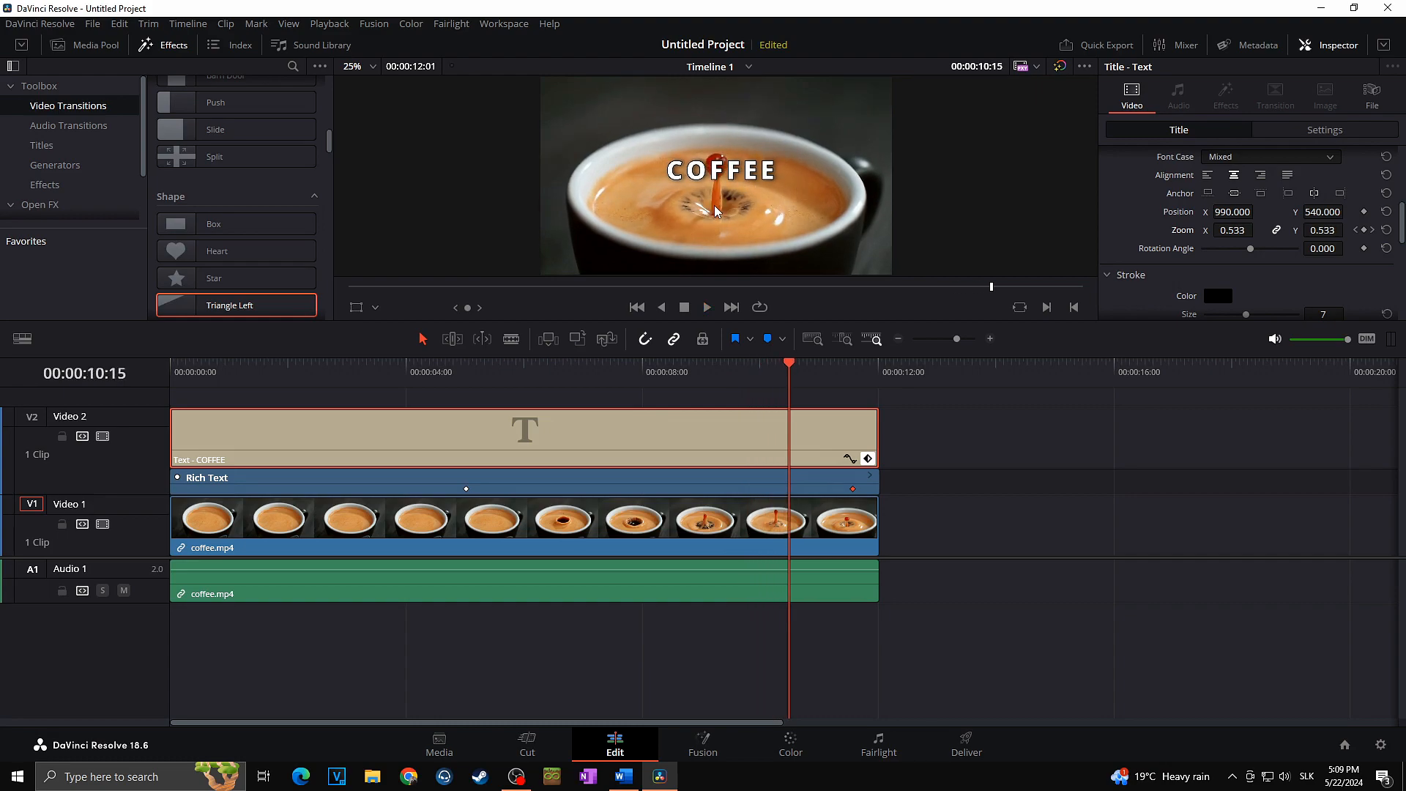
Step: Move the title's last zoom keyframe earlier, closer to the middle keyframe, and play back the faster shrink
drag(853, 489, 594, 489)
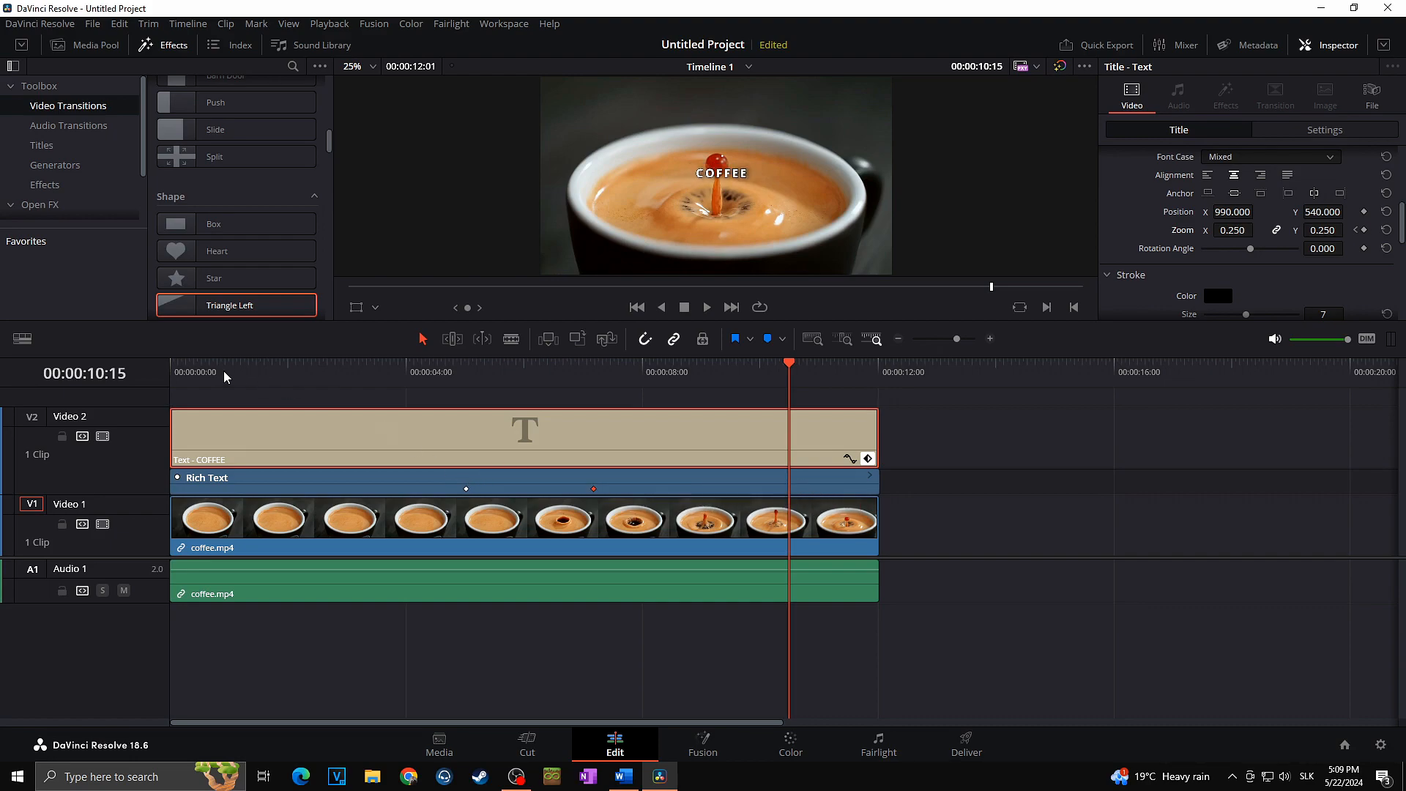
click(184, 374)
key(space)
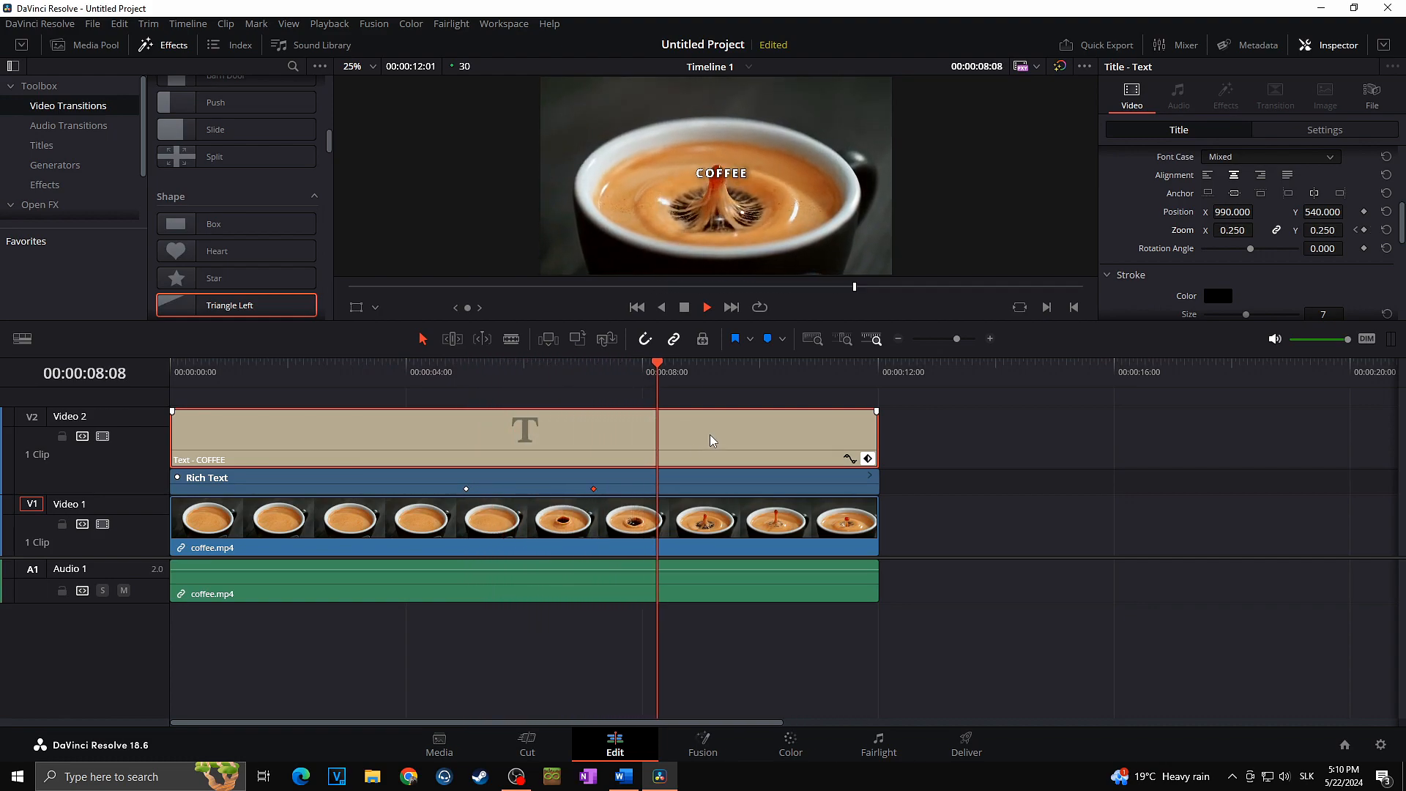
key(space)
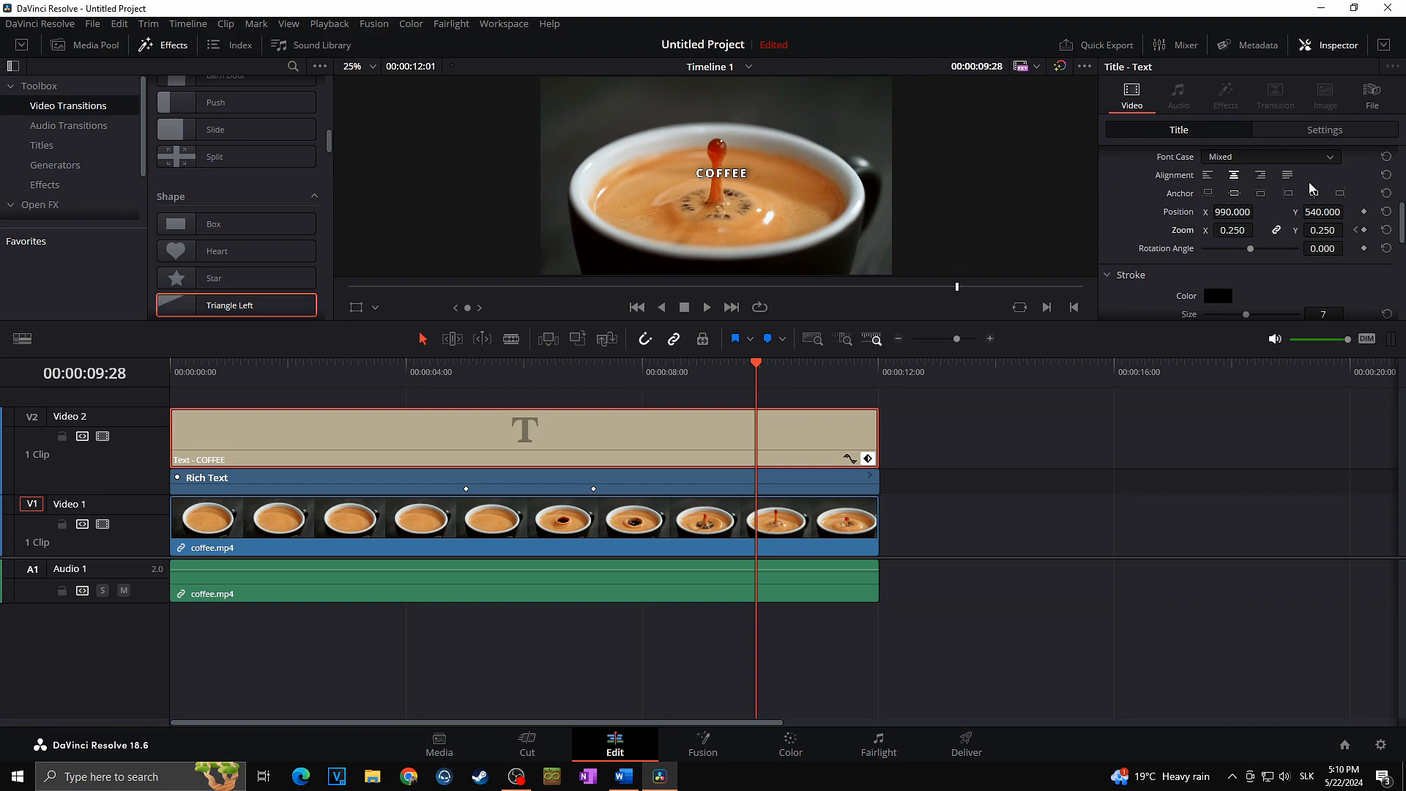
Step: Browse the available Fusion Titles and preview ready-made animated styles such as Slide In and Down
drag(1401, 220, 1402, 217)
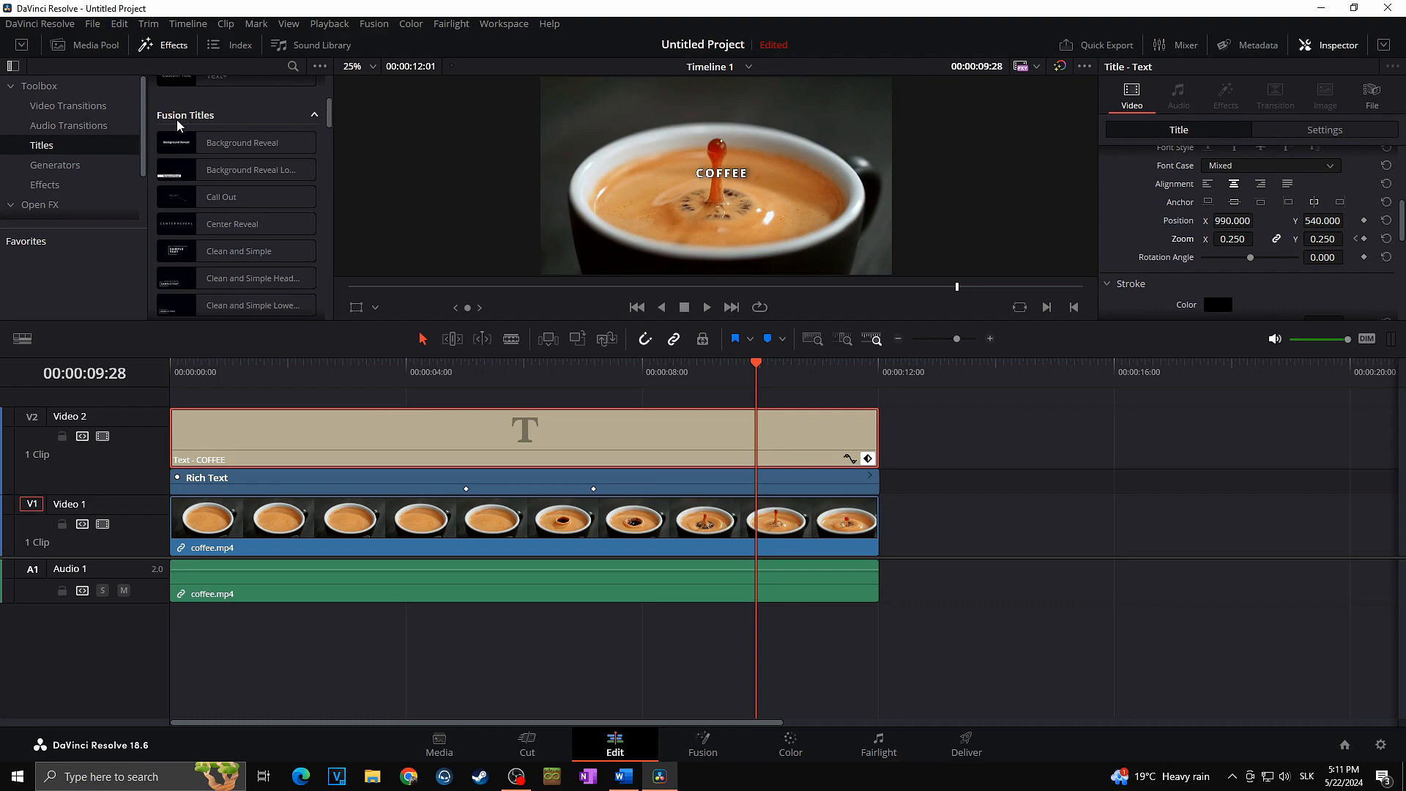
drag(329, 117, 309, 235)
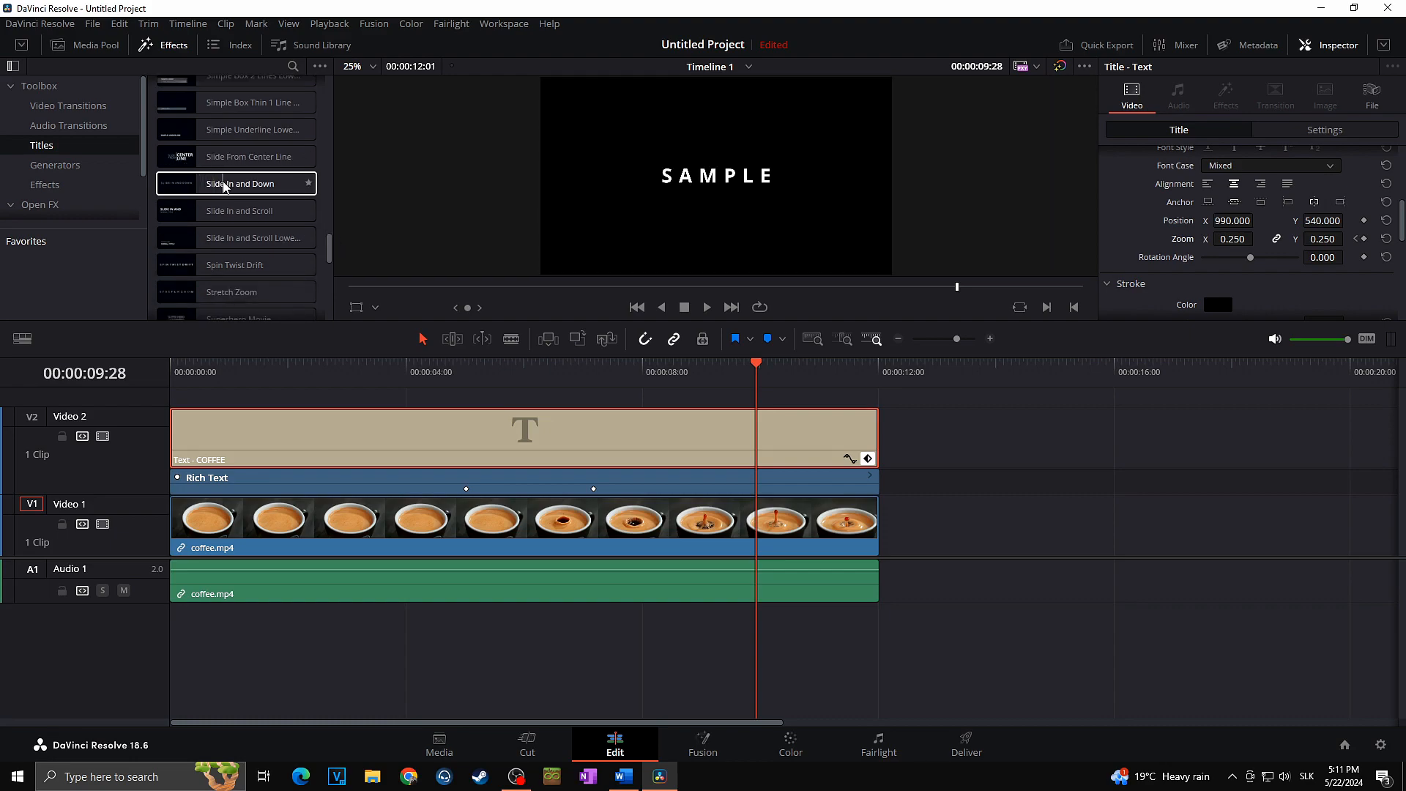
scroll(322, 166, up, 1)
scroll(322, 165, up, 10)
scroll(330, 175, up, 10)
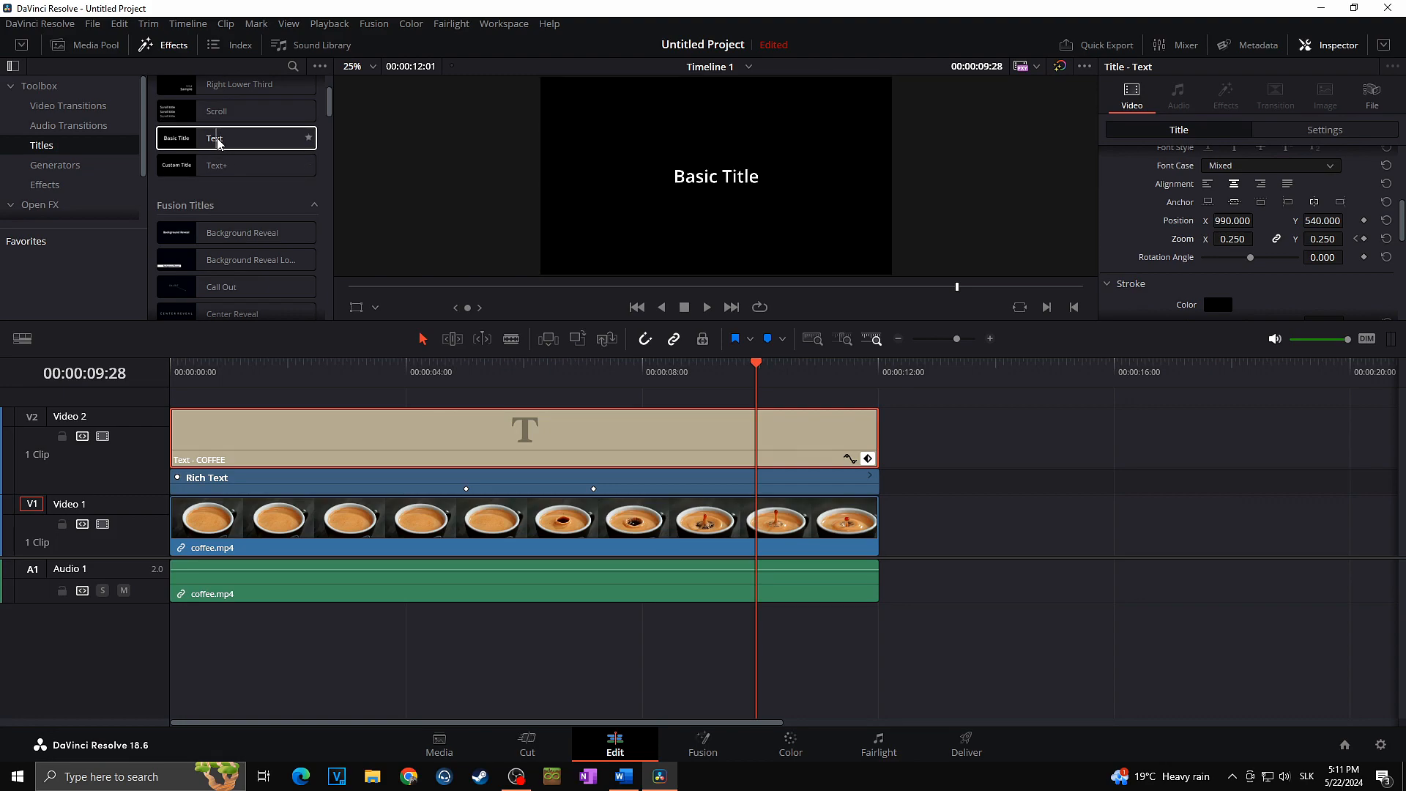
Step: Replace the old COFFEE title with a Text+ title on Video 2, extended over the full length of the coffee clip
key(Delete)
key(Home)
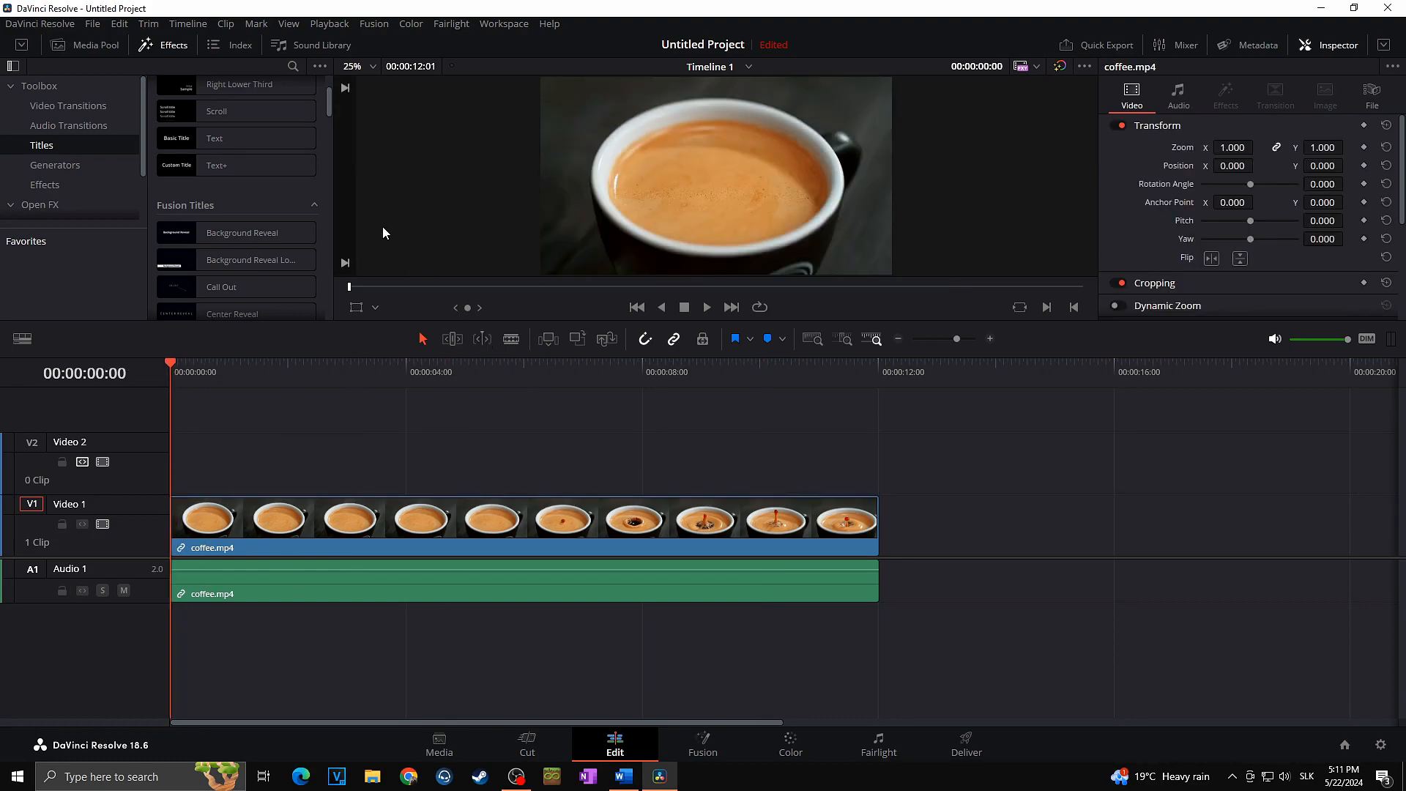
drag(231, 168, 173, 482)
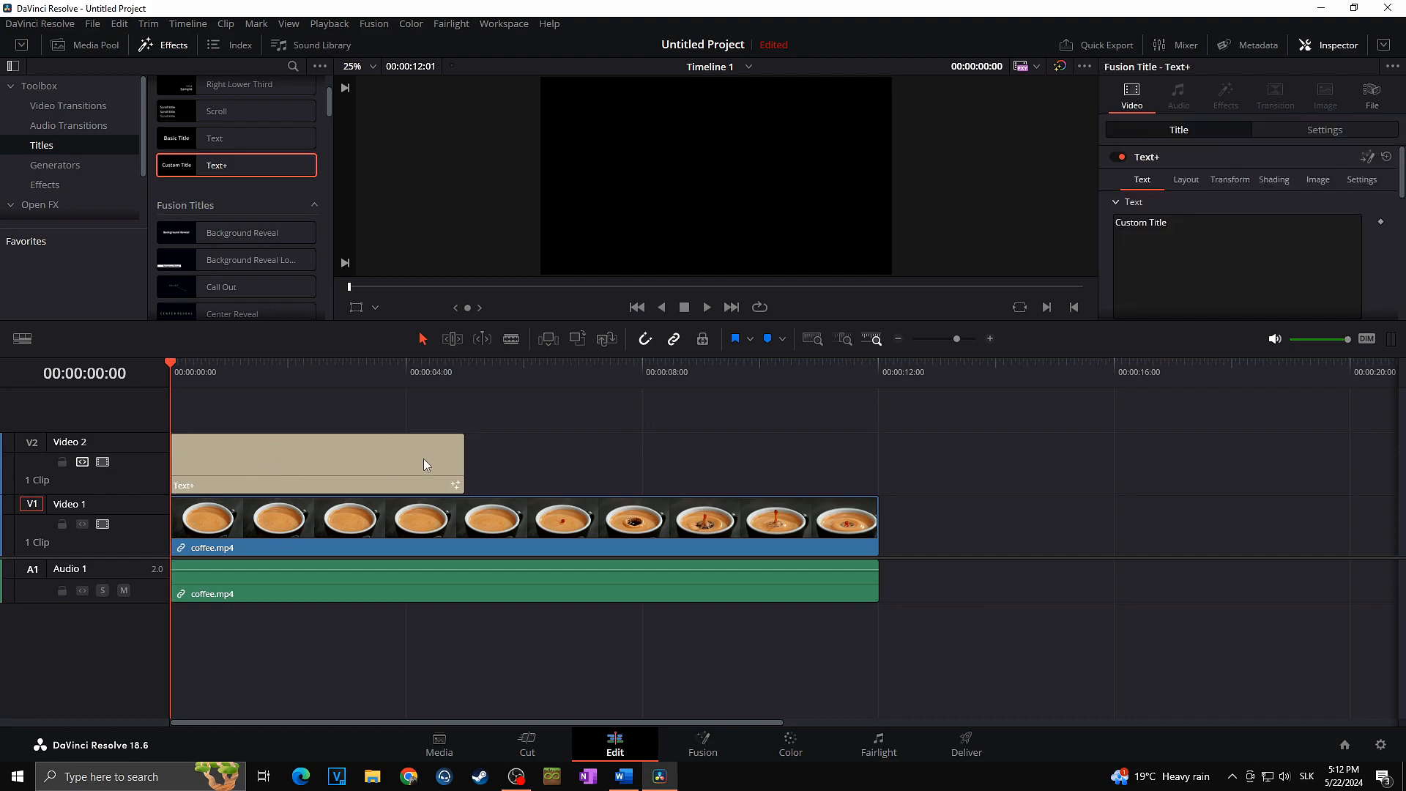
click(438, 460)
drag(463, 459, 877, 460)
Step: Preview the Text+ title at 00:00:06:17 and change its text to COFFEE
drag(608, 368, 557, 370)
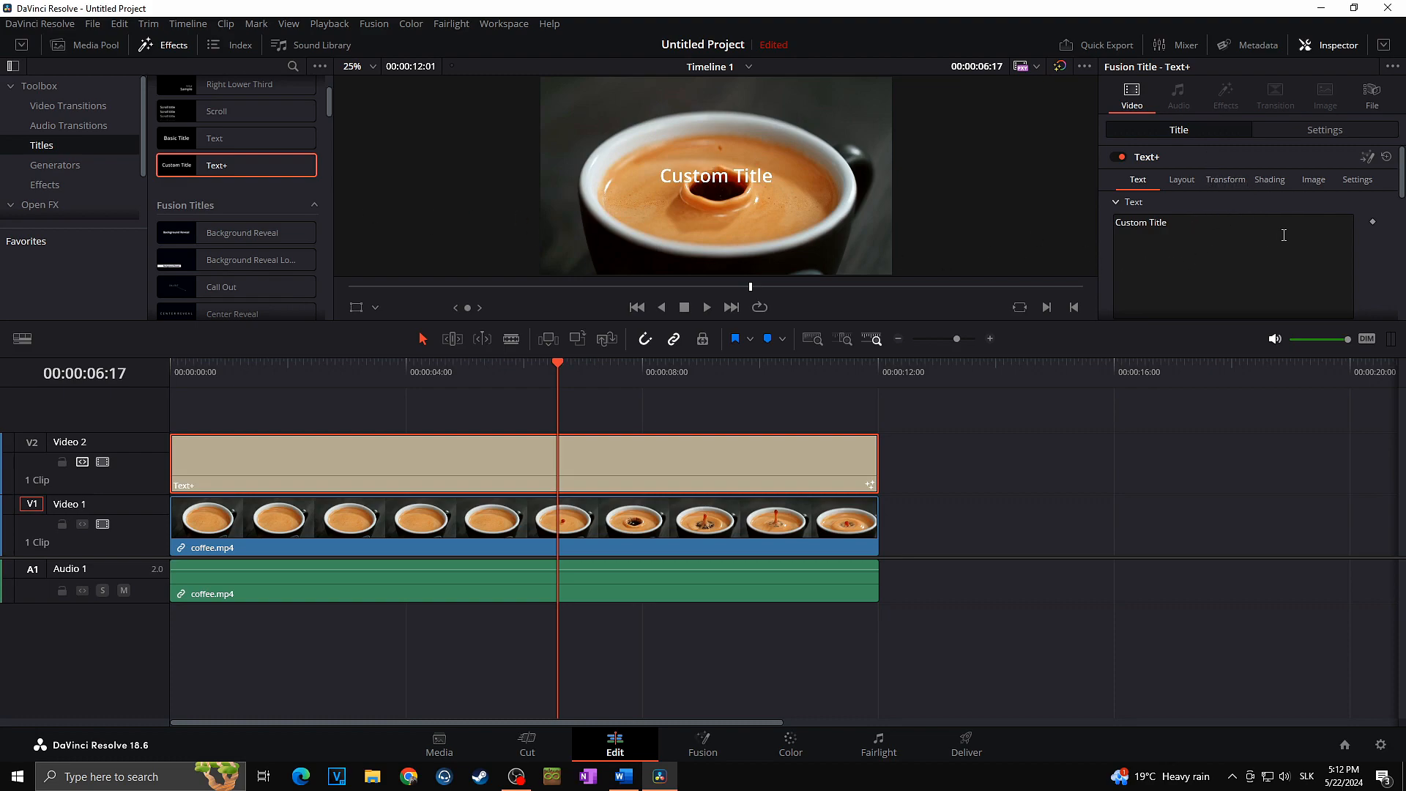
mouse_move(1402, 190)
mouse_down()
mouse_move(1404, 250)
mouse_move(1402, 208)
mouse_up()
drag(1169, 168, 1092, 170)
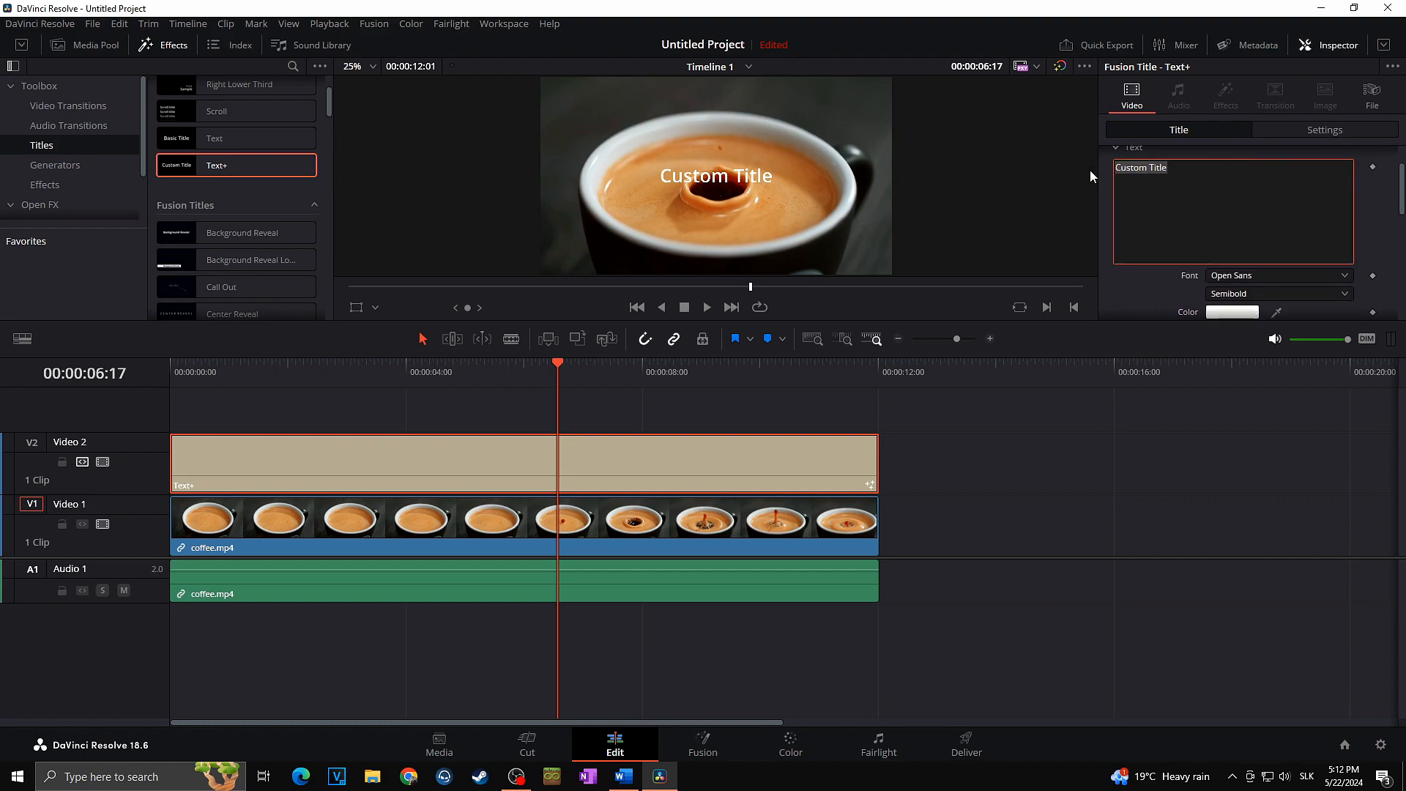
text(COFFEE)
scroll(1380, 238, up, 2)
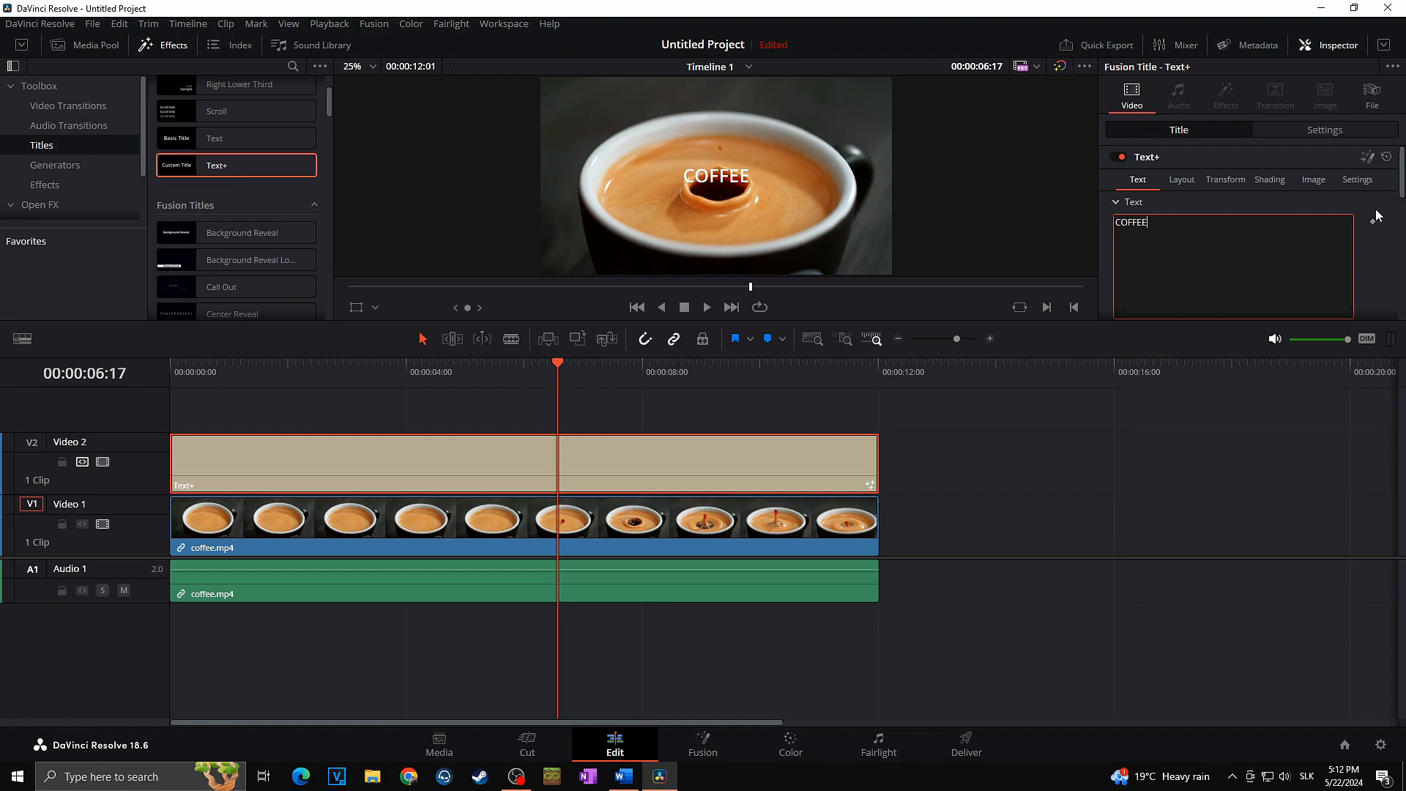
Step: Enlarge the Text+ title to size 0.2362 and set its font to OCR A Extended
drag(1402, 194, 1402, 234)
scroll(1402, 234, up, 3)
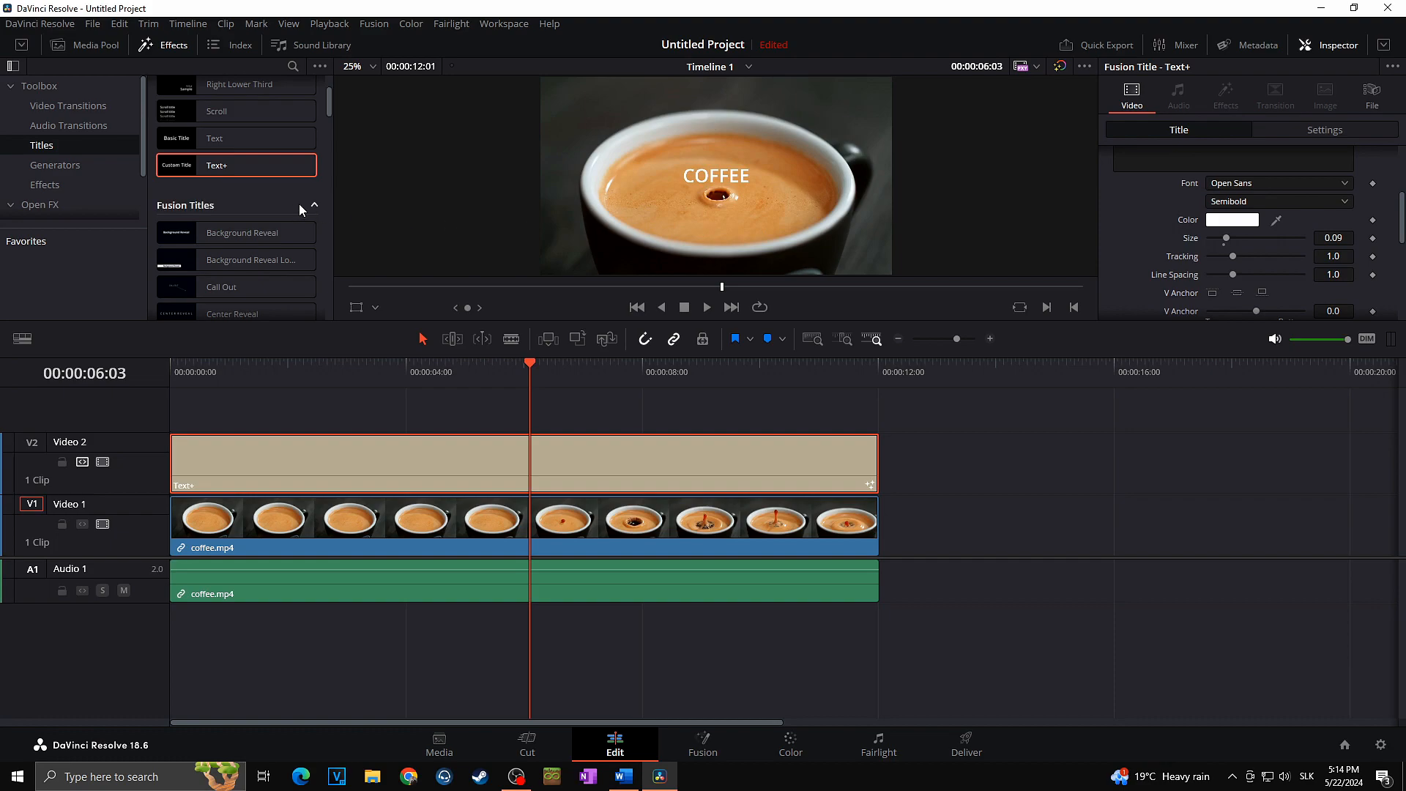
drag(1402, 211, 1394, 184)
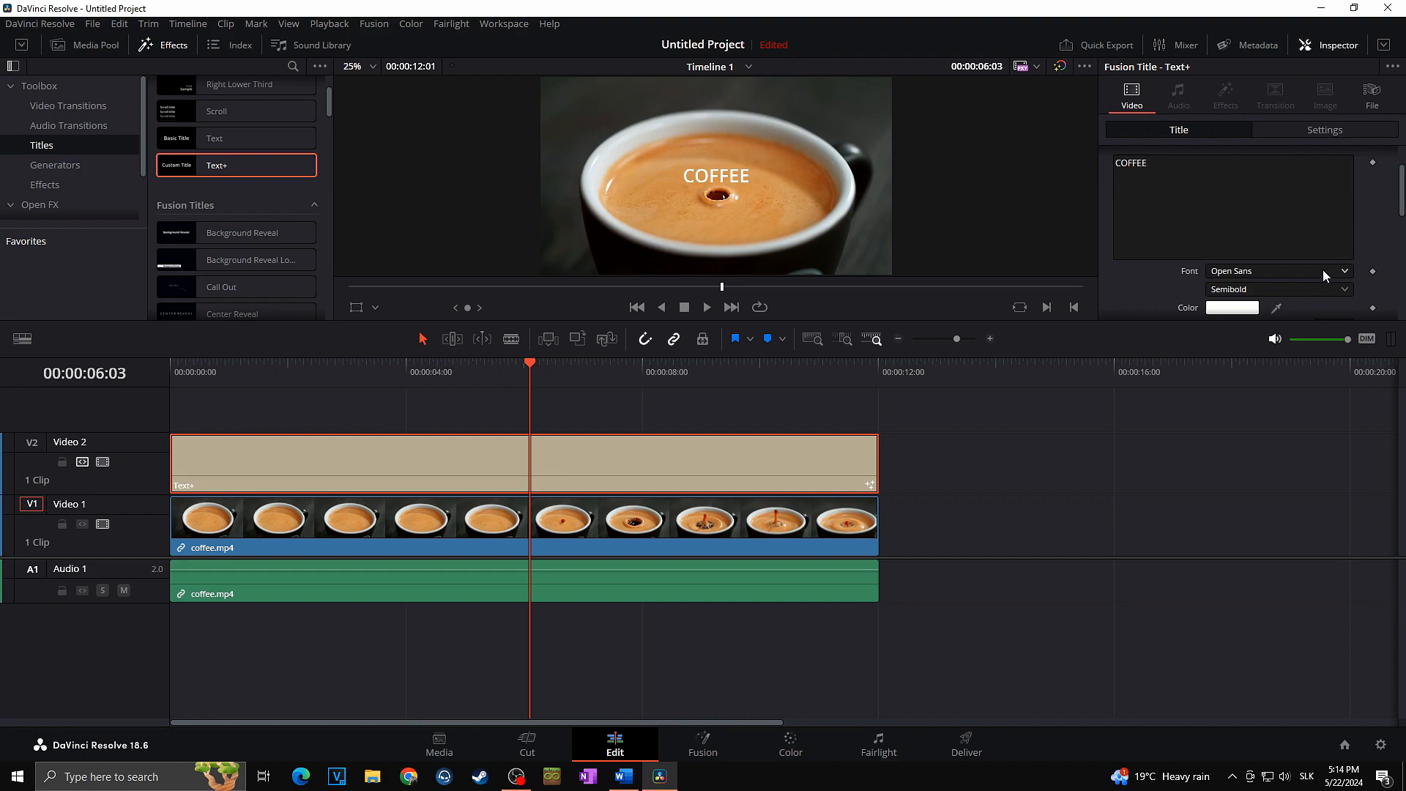
scroll(1350, 277, down, 3)
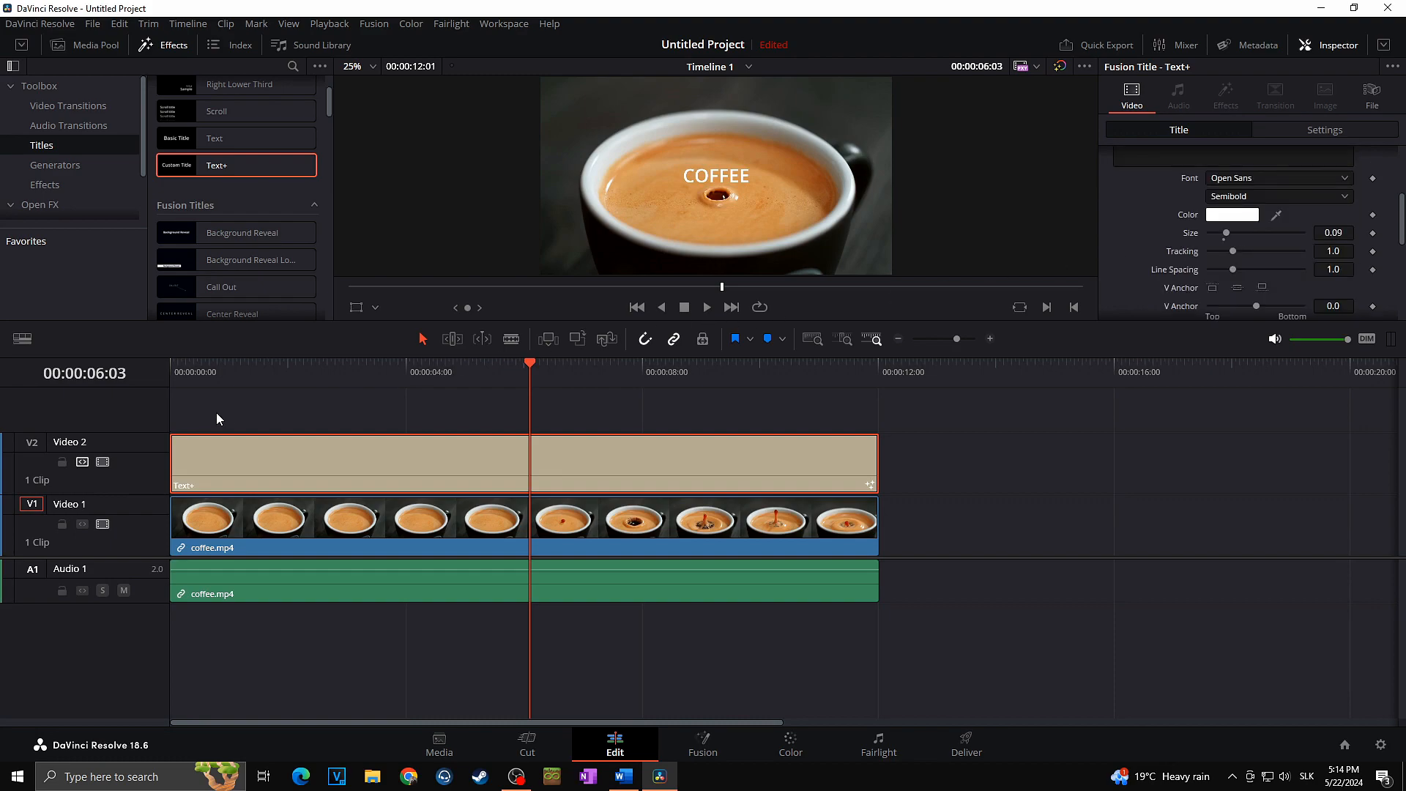
scroll(1235, 233, up, 3)
scroll(1245, 246, down, 3)
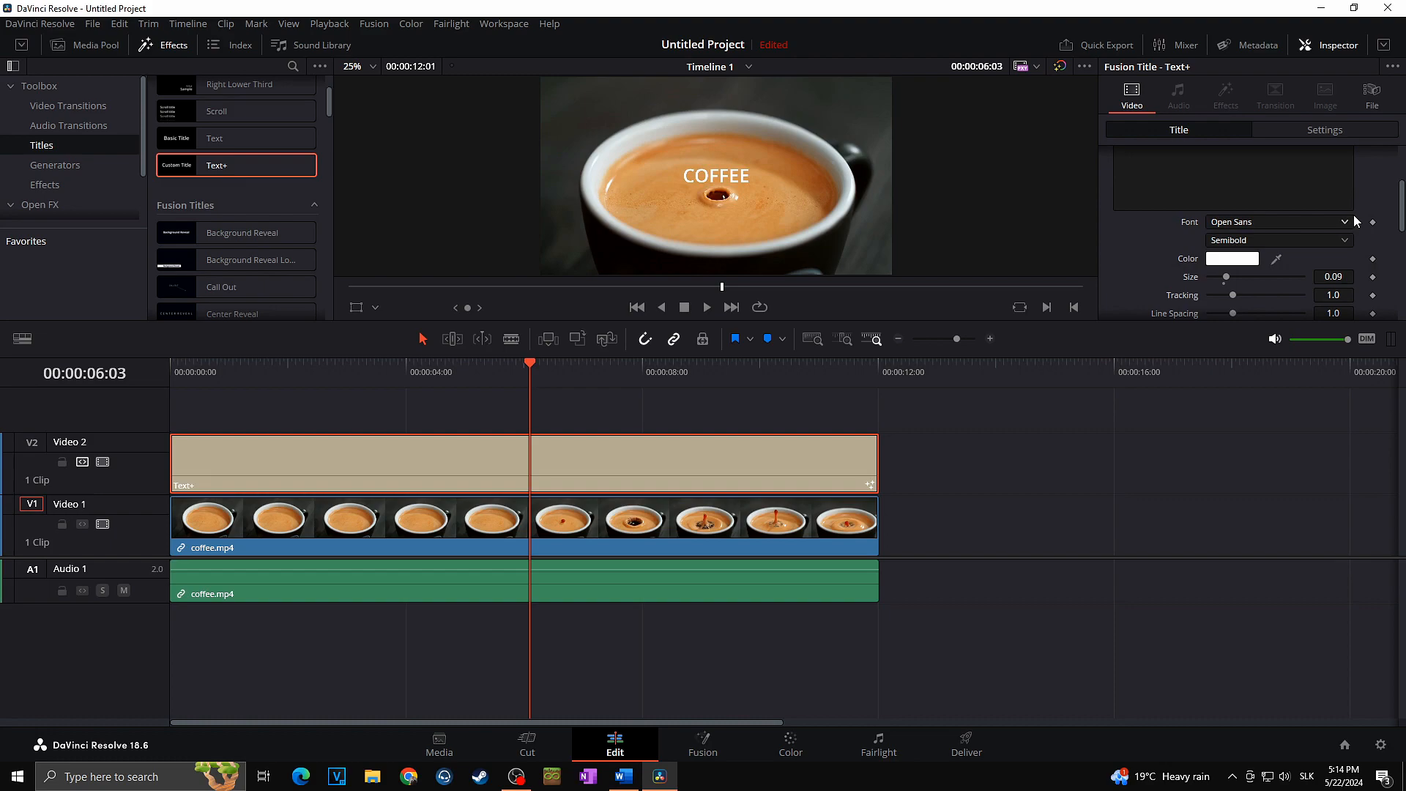
drag(1228, 231, 1255, 230)
click(1262, 179)
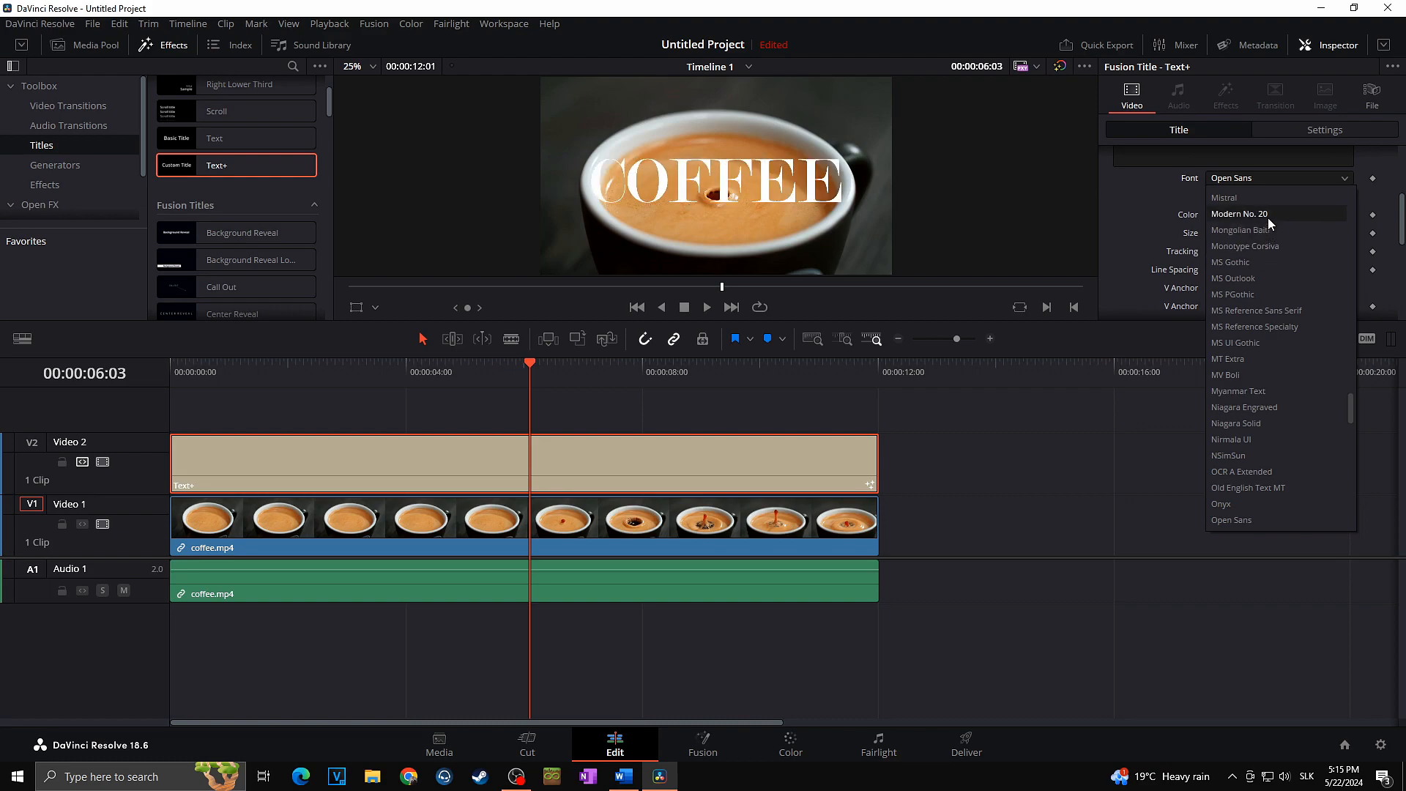
click(1285, 469)
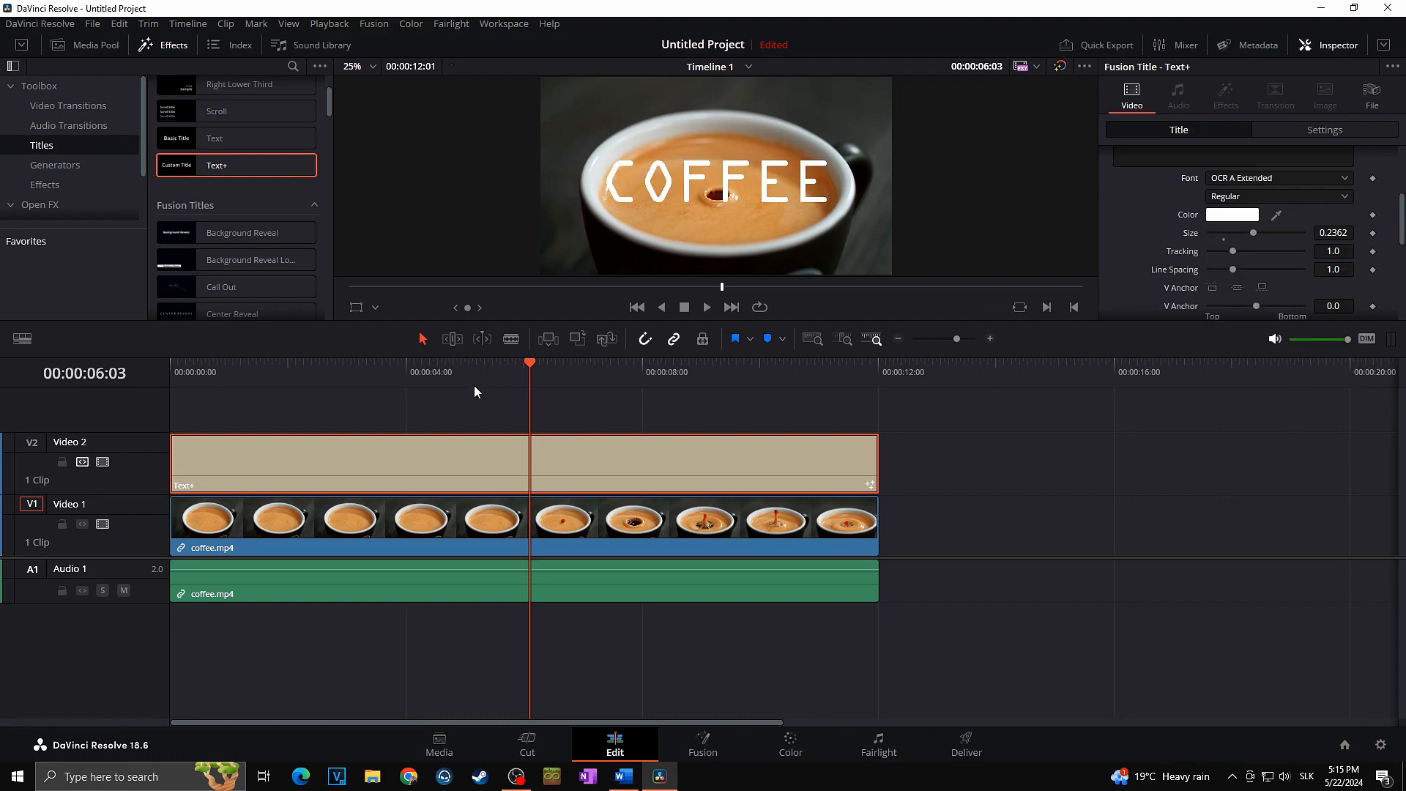
Step: Keyframe the title's color as white at the timeline start and green (#00aa00) at 00:00:05:21
click(181, 368)
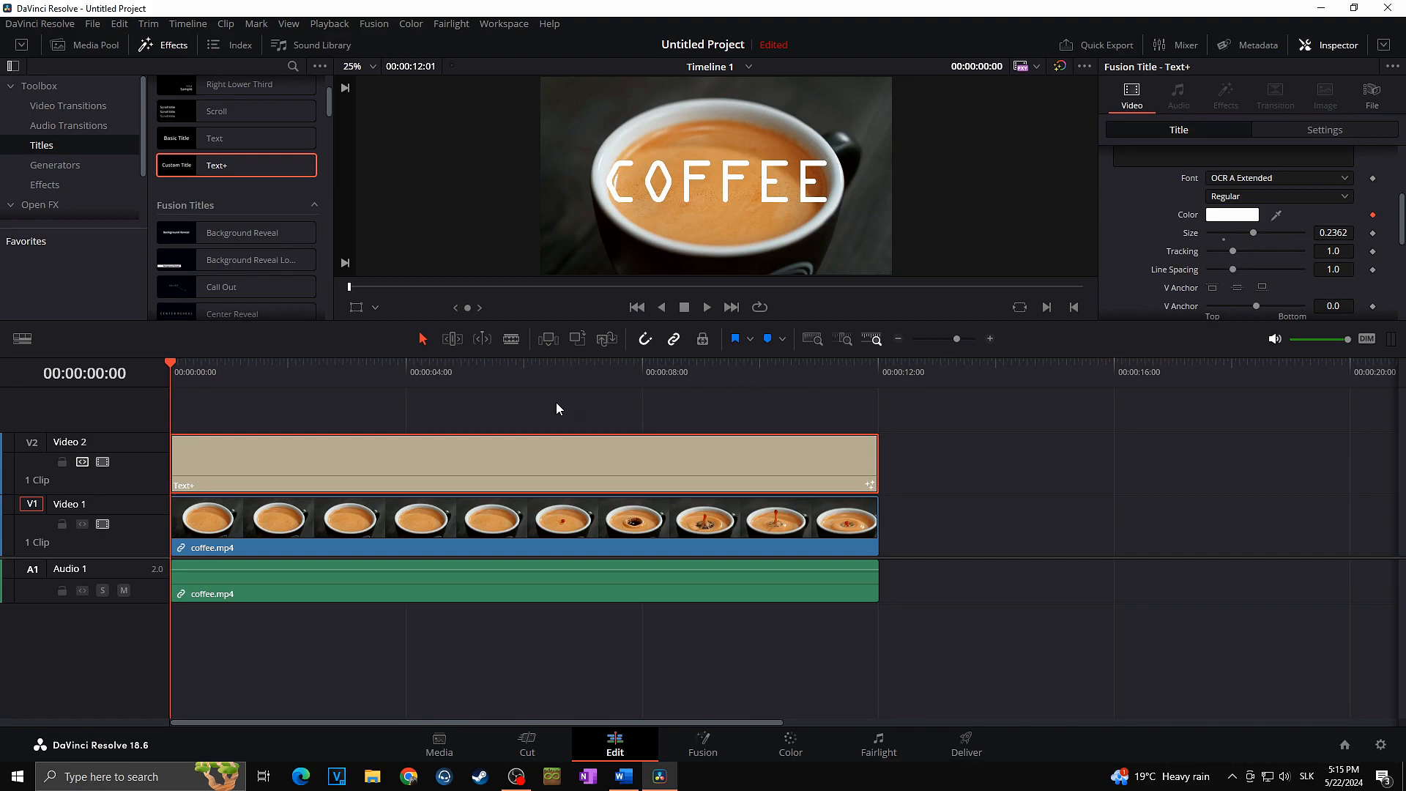
click(506, 370)
click(1238, 217)
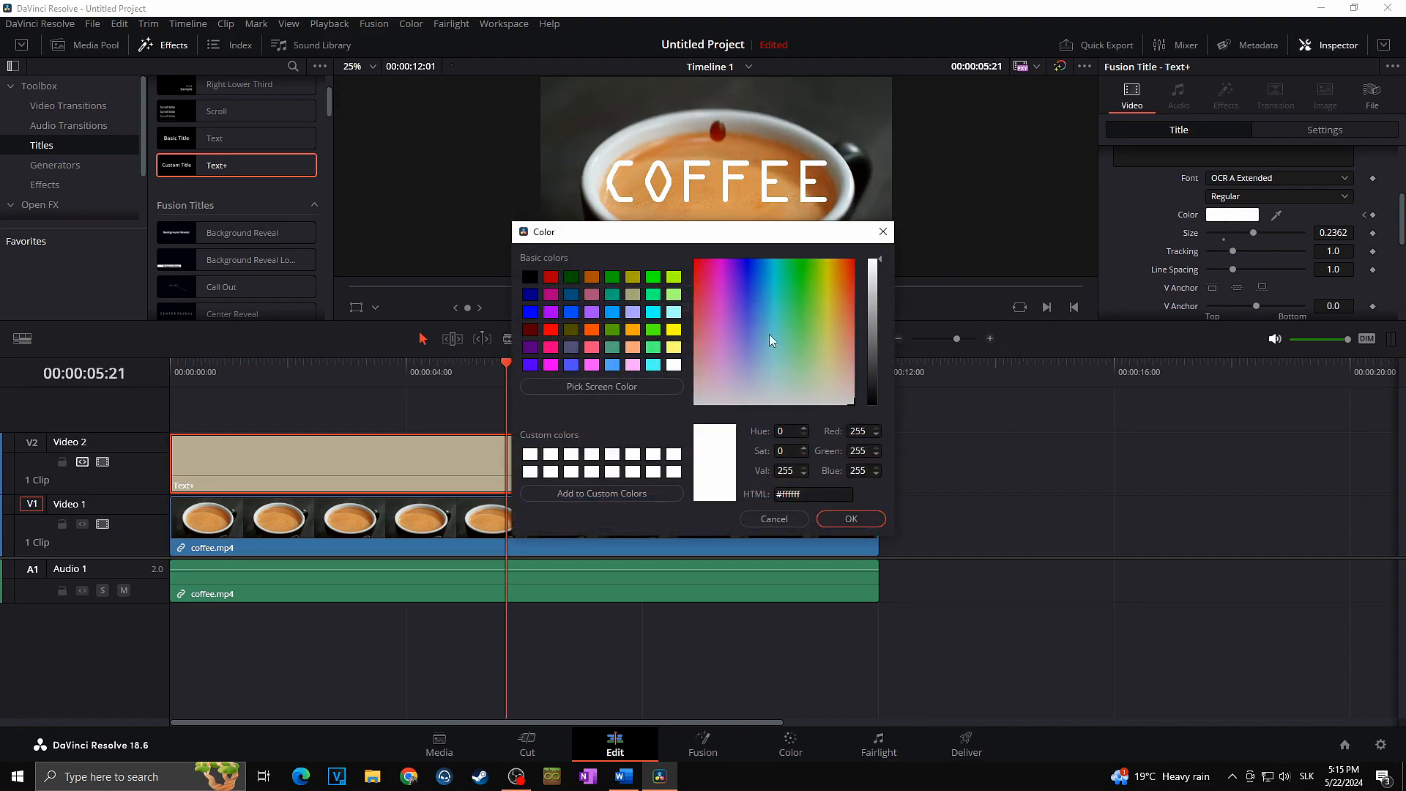
click(613, 279)
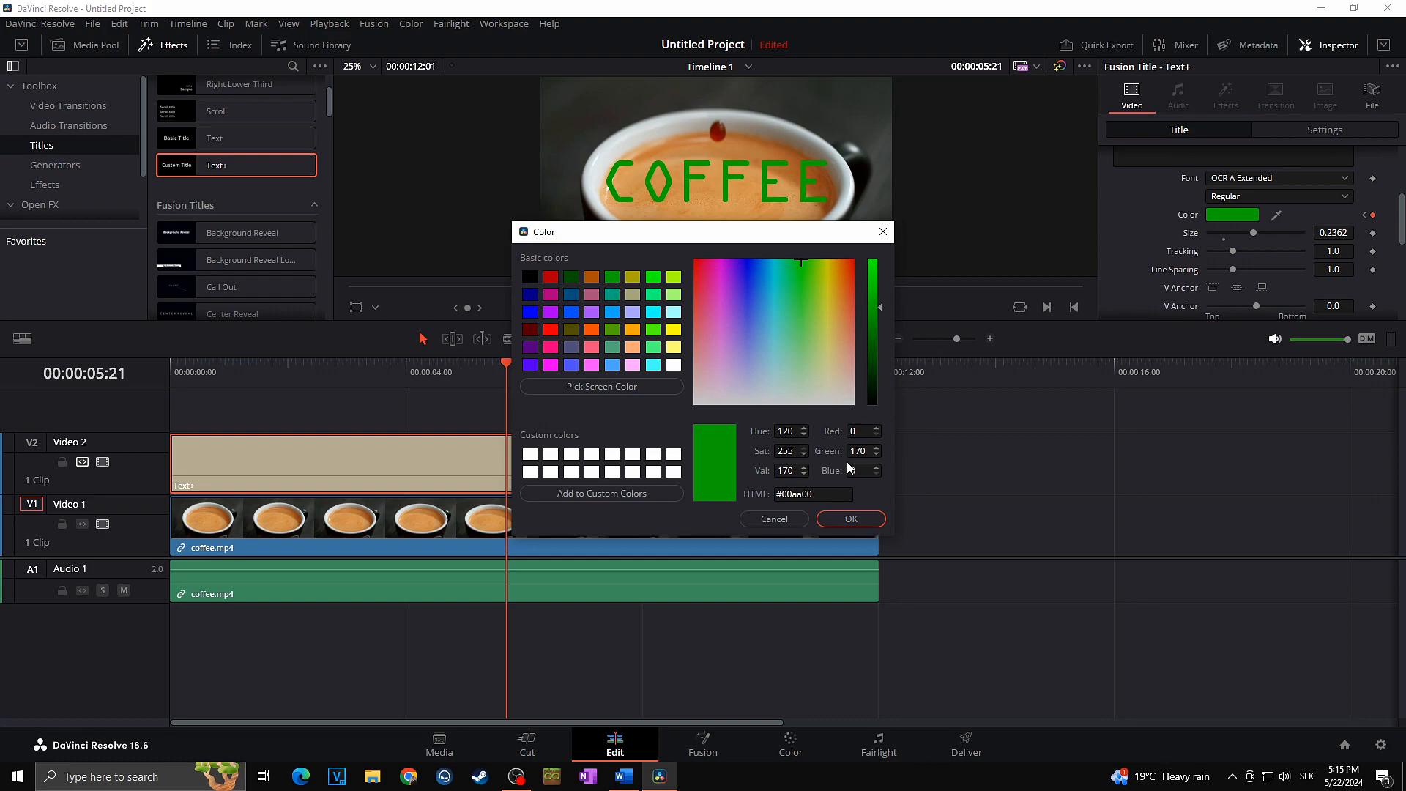
click(859, 519)
Step: Keyframe the title's color to yellow at 00:00:11:24 and play the color animation from the start
click(868, 372)
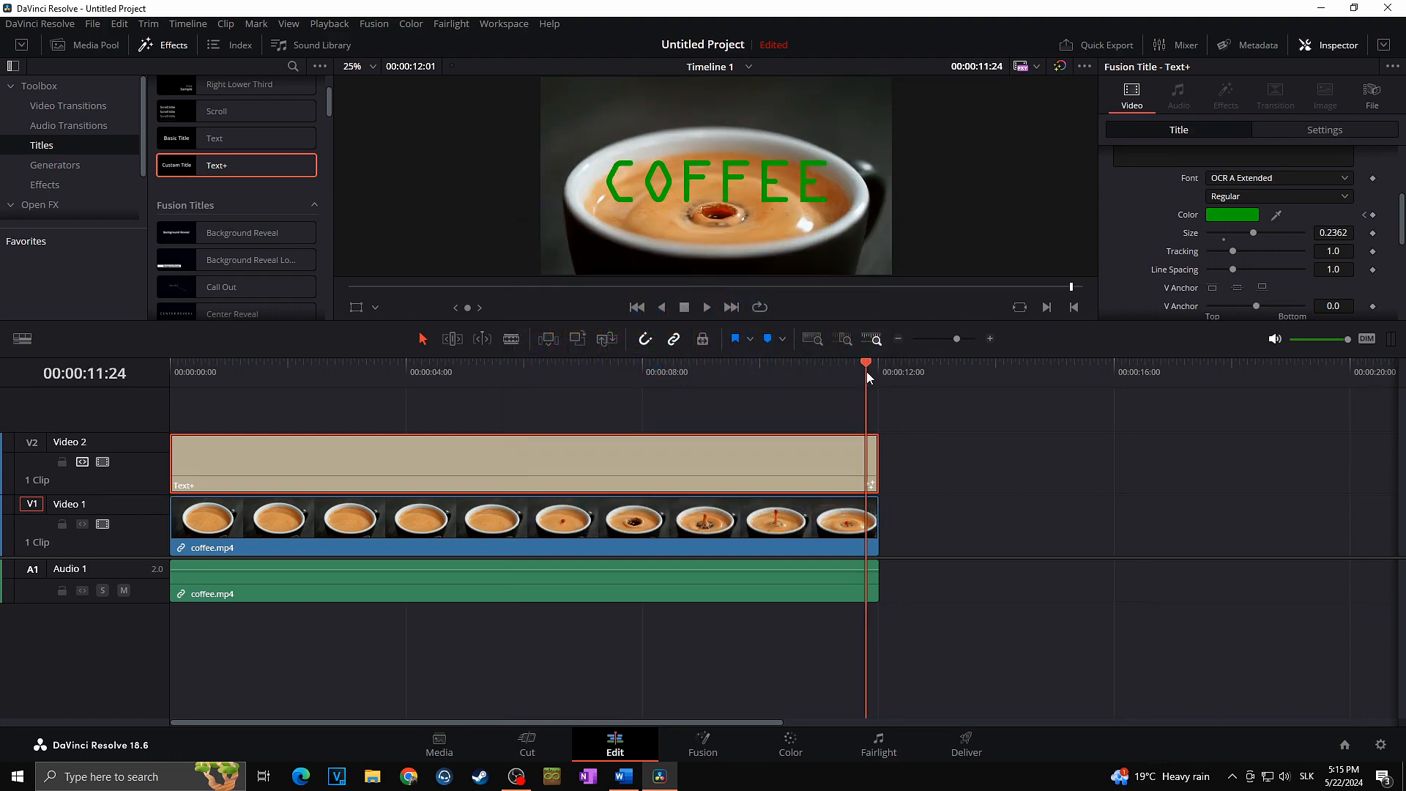
click(1236, 215)
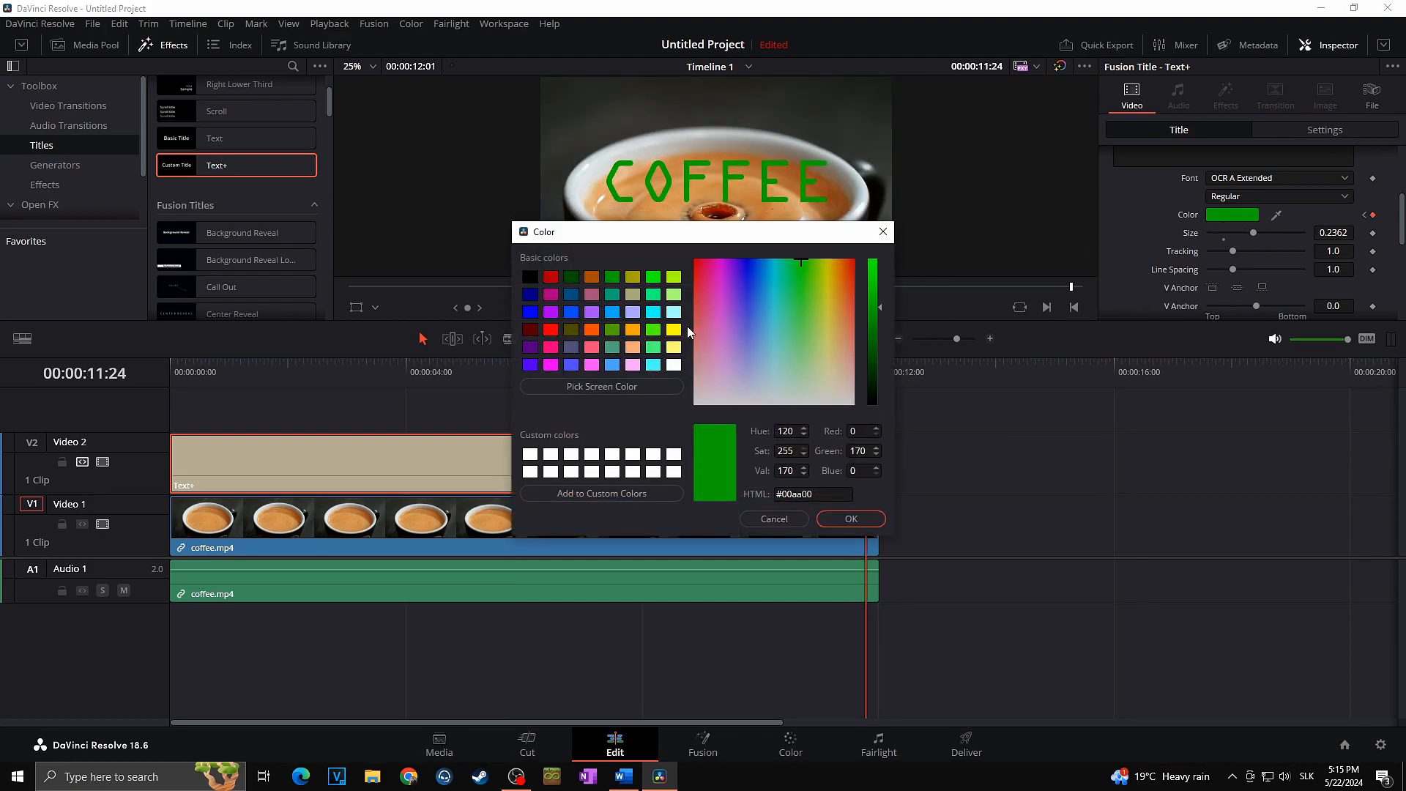
click(673, 329)
click(848, 519)
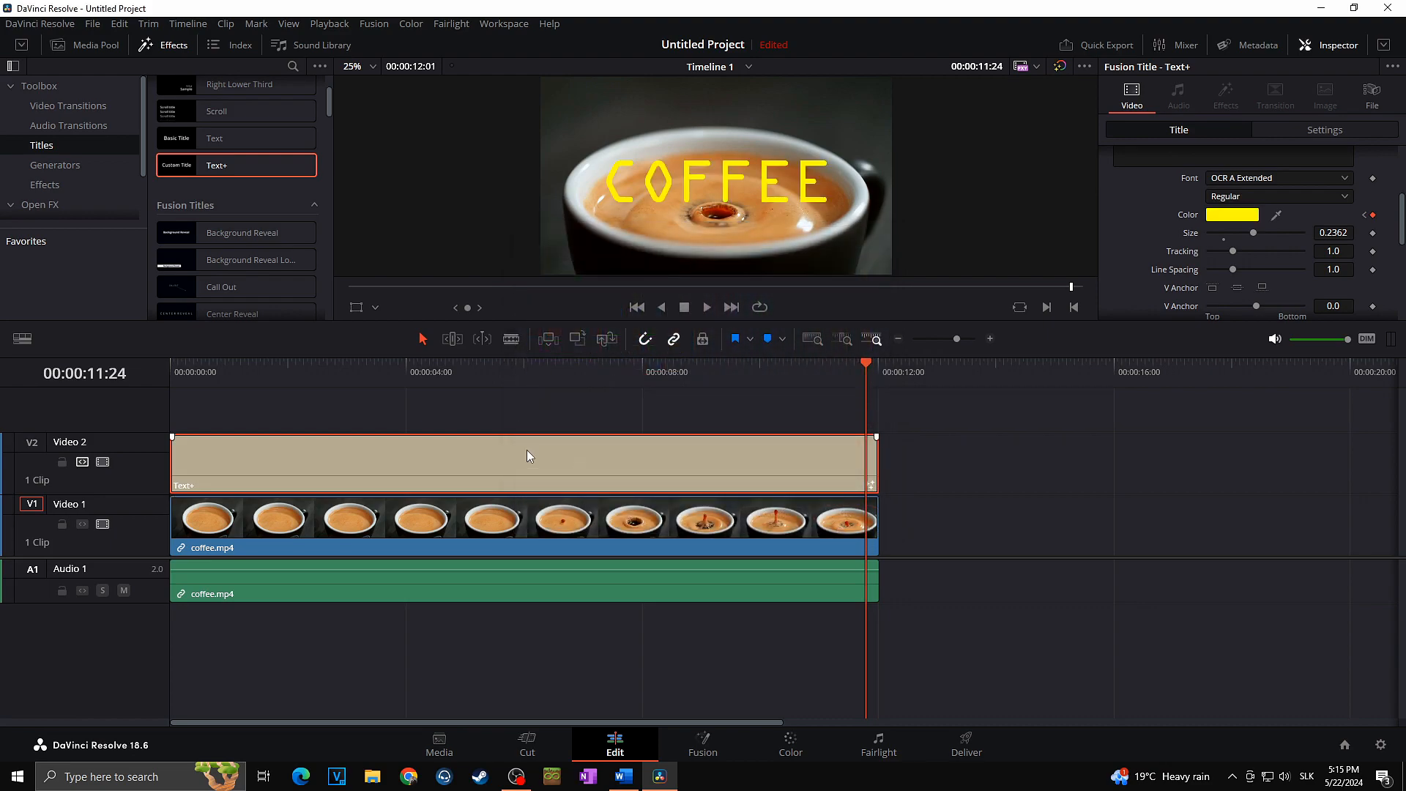
click(174, 375)
key(space)
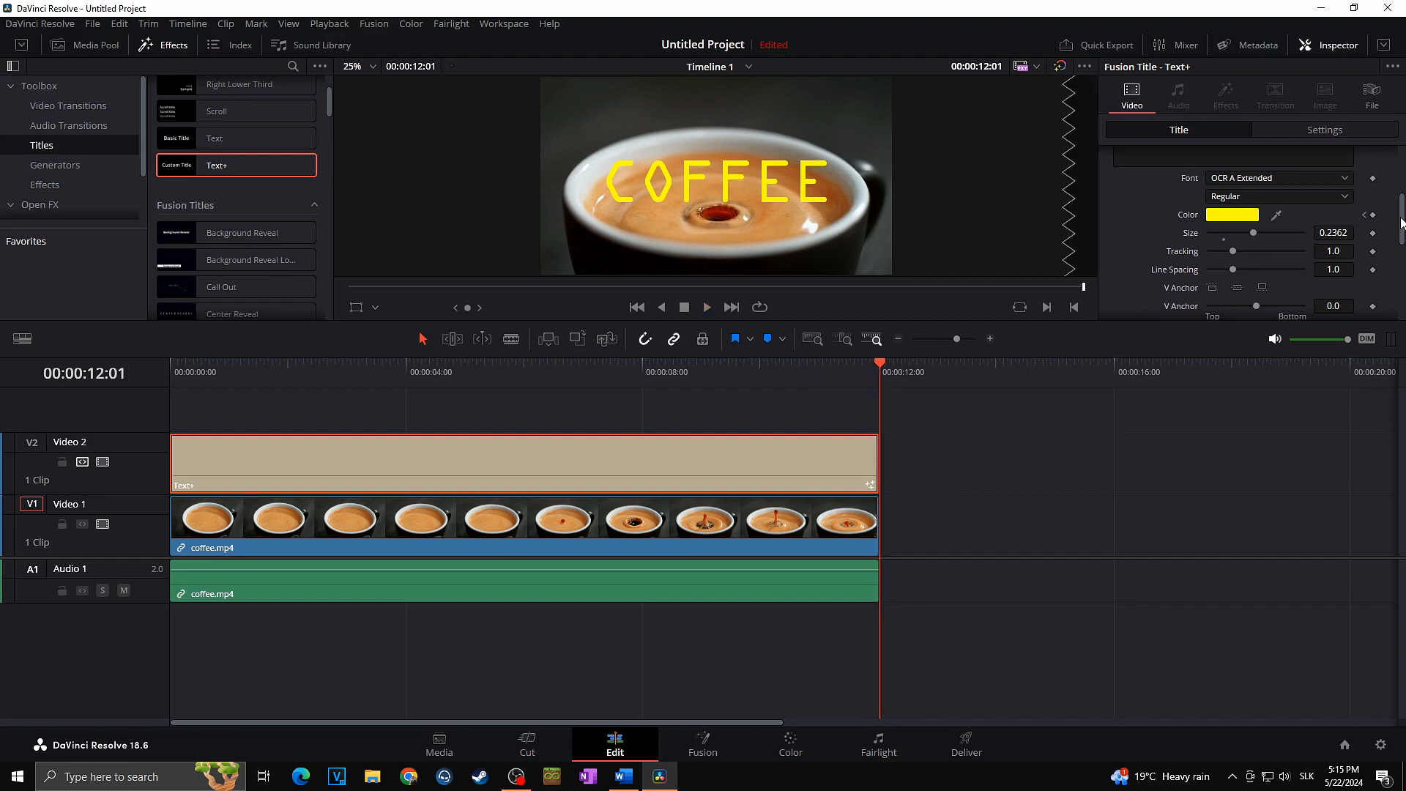
Step: Look through the available title types and the Text+ settings for tracking, anchors, justification, direction and Write On
scroll(217, 269, up, 2)
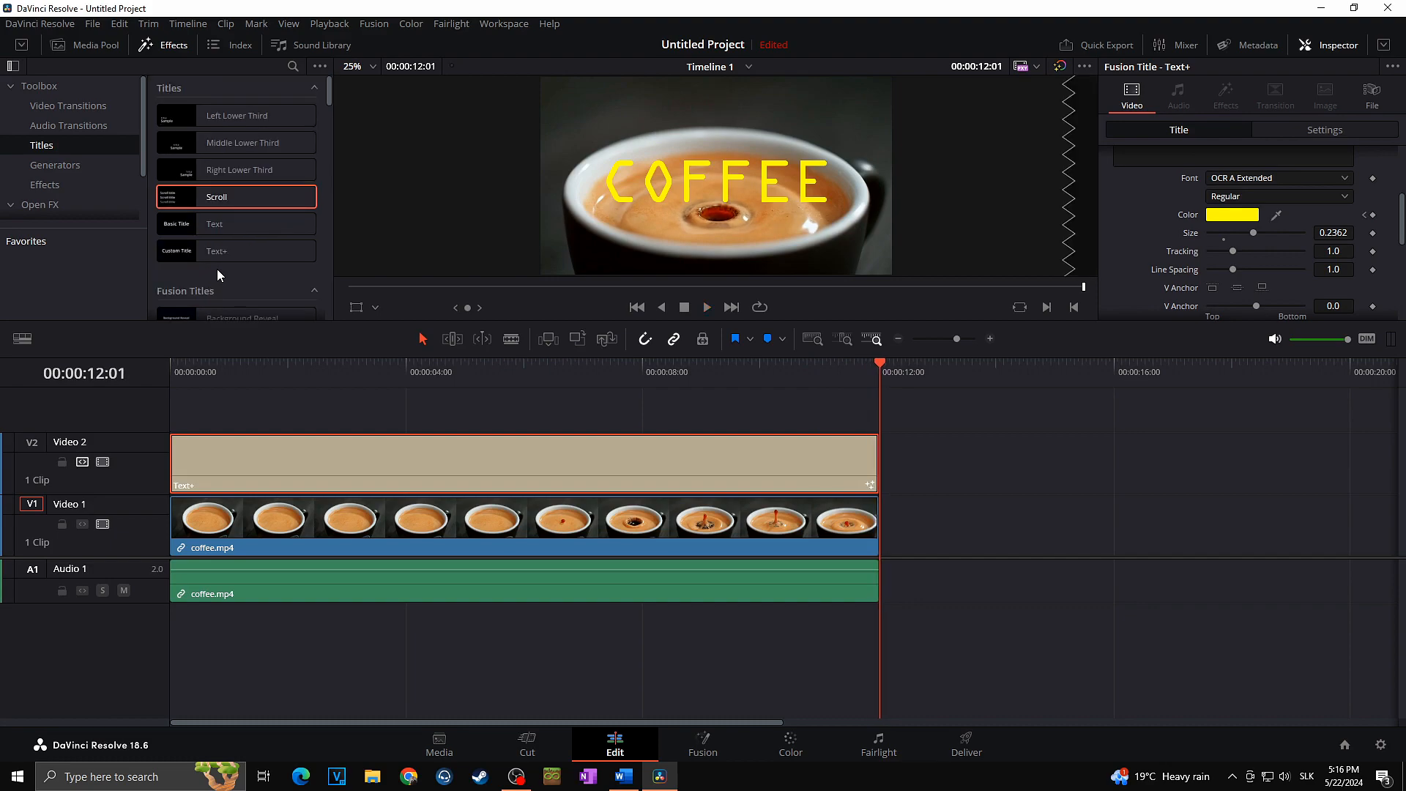
scroll(1402, 224, down, 2)
drag(1401, 227, 1403, 285)
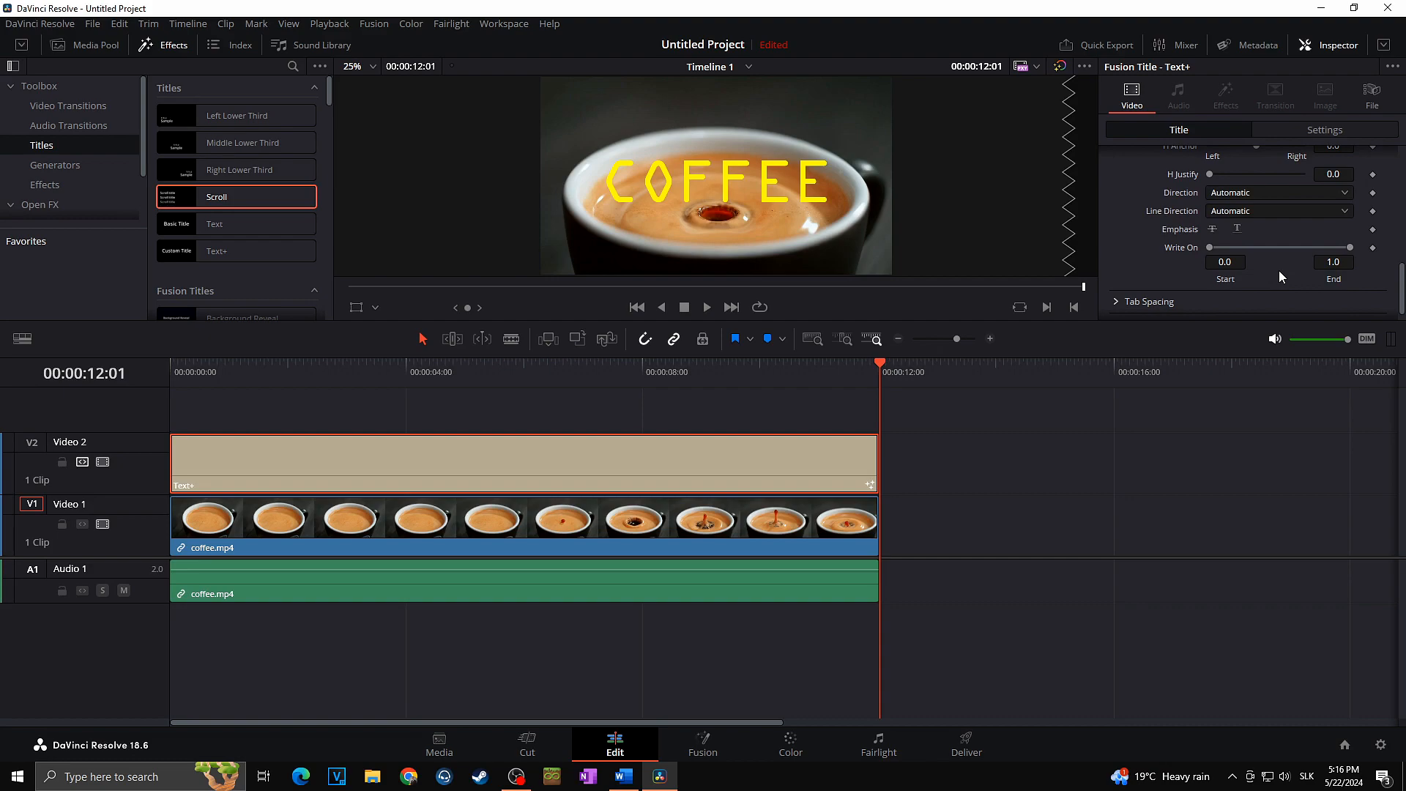
scroll(1182, 212, up, 4)
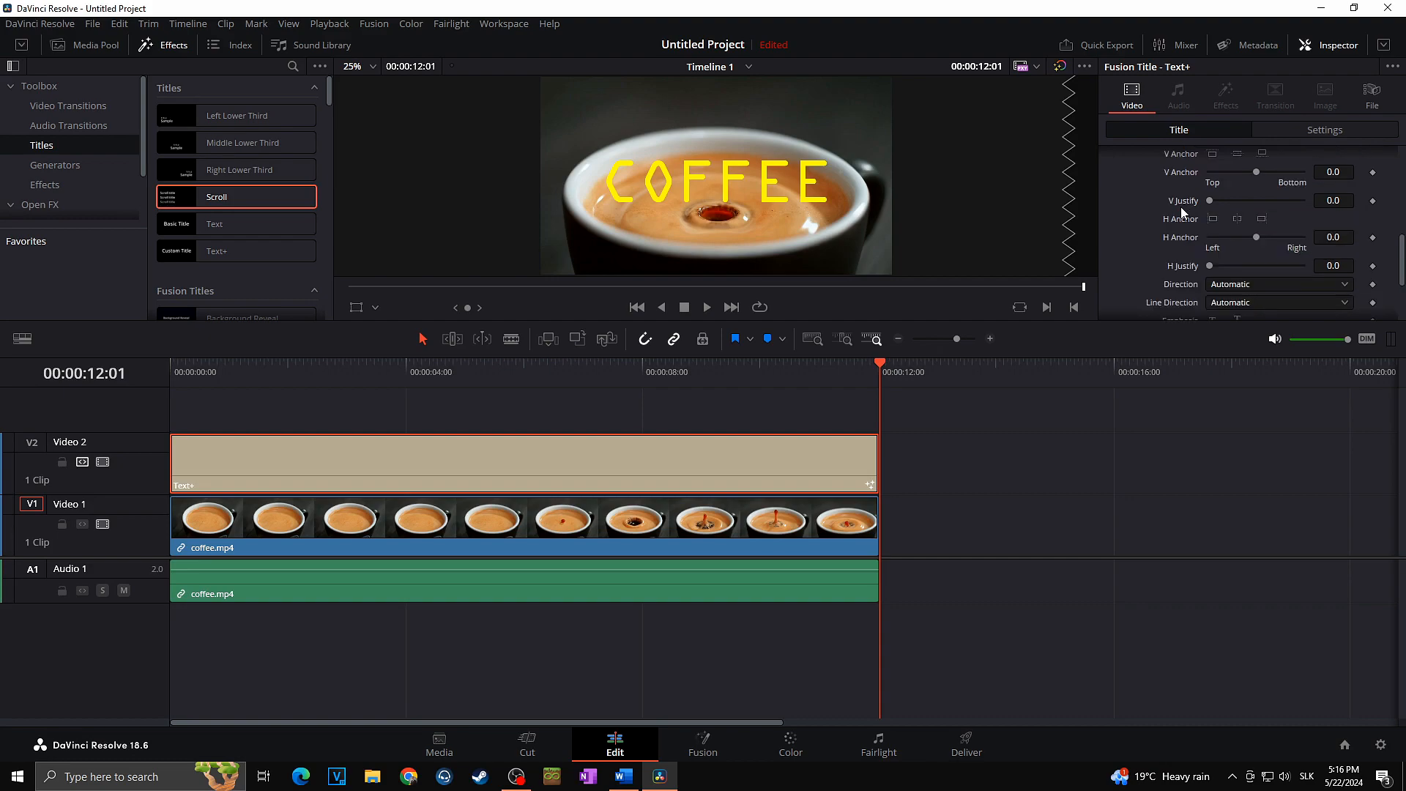
scroll(1121, 213, up, 2)
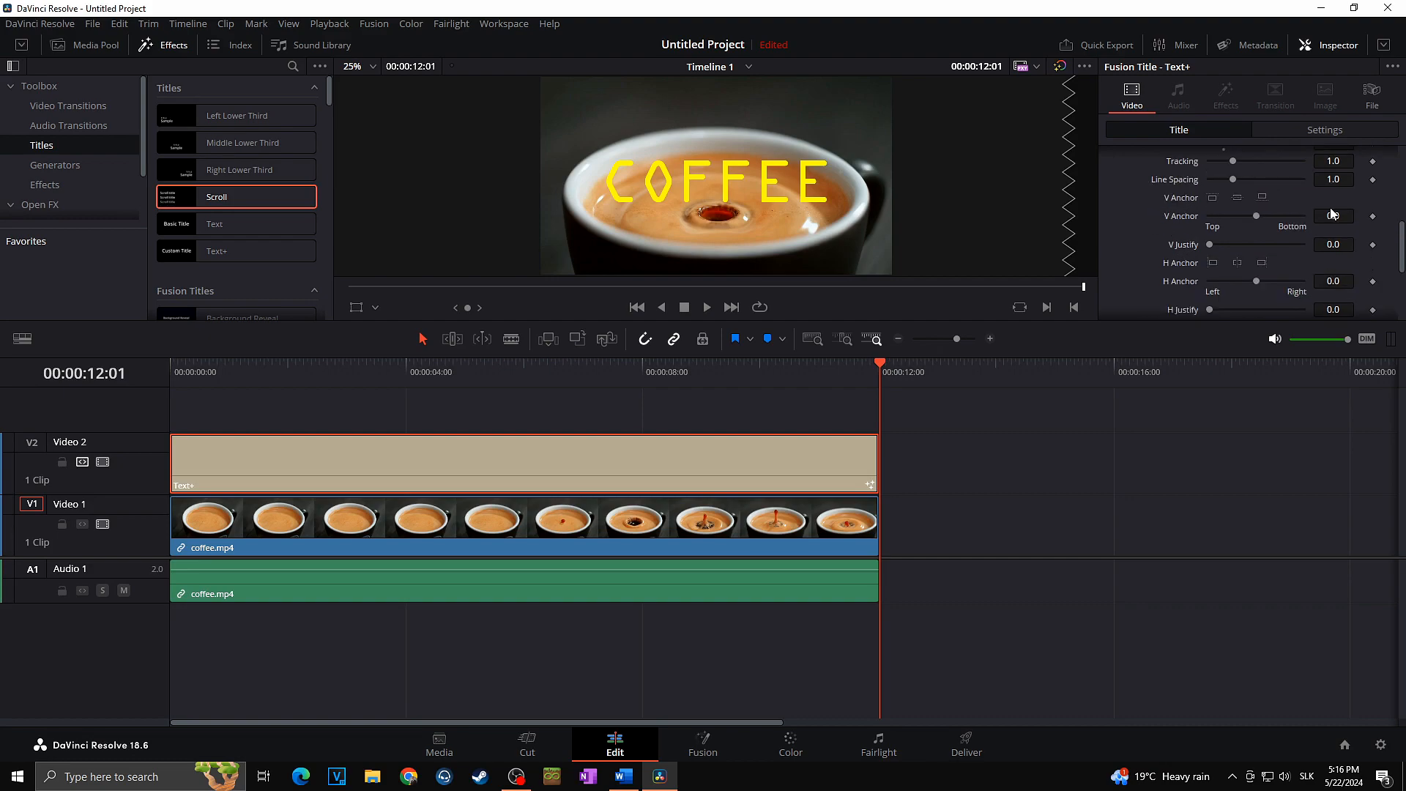